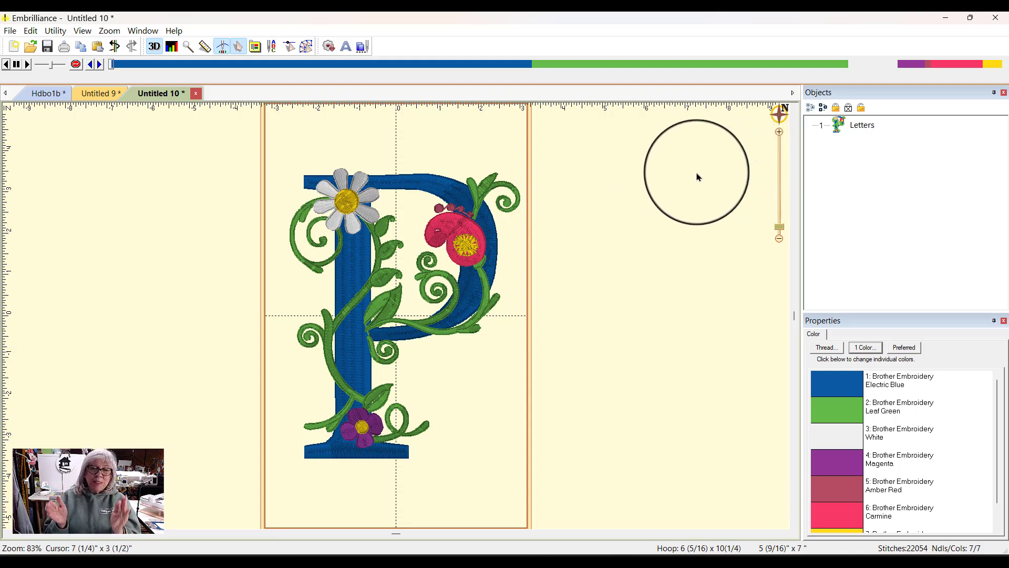
Step: Magnify the stitching around the middle of the floral letter P, and fit the view back to the whole hoop
{"action": "left_click", "coordinate": [468, 239]}
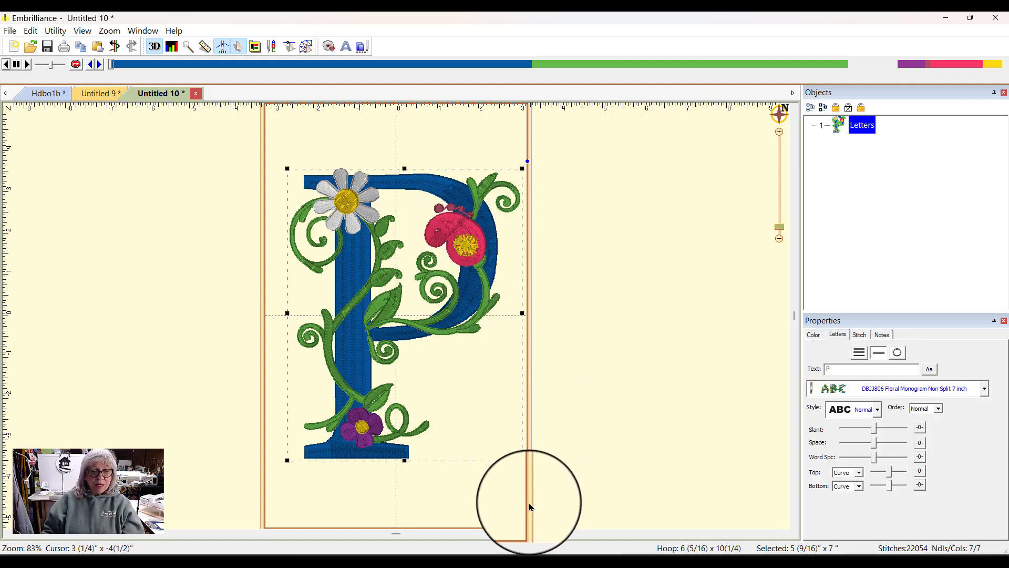
{"action": "left_click", "coordinate": [779, 225]}
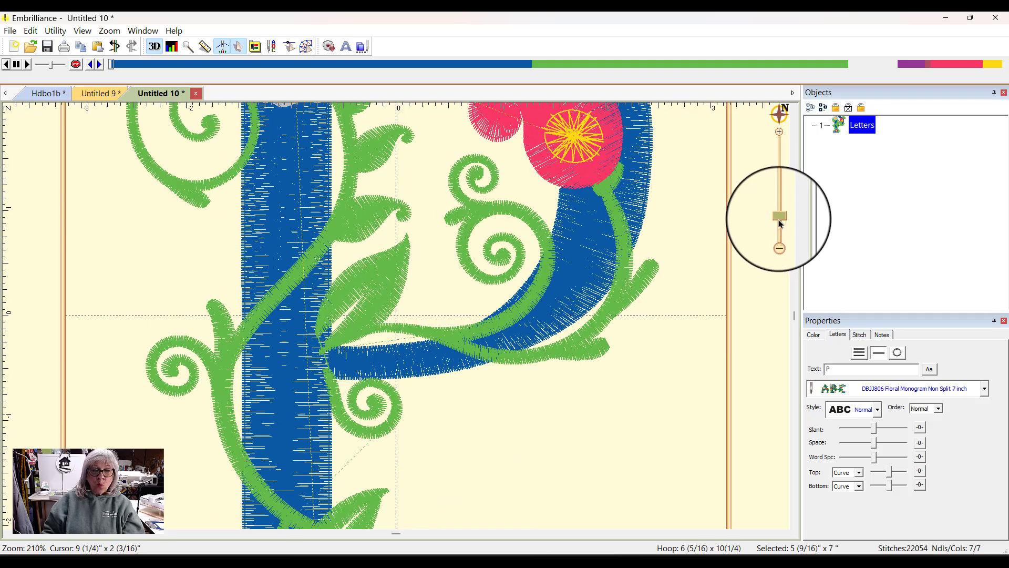
{"action": "left_click_drag", "start_coordinate": [781, 223], "coordinate": [779, 207]}
{"action": "left_click", "coordinate": [676, 459]}
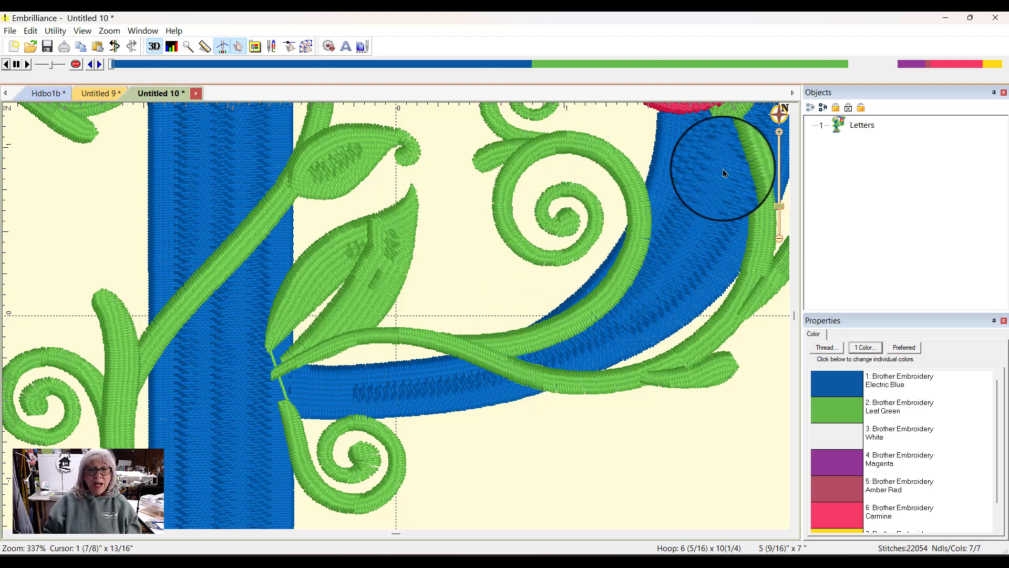
{"action": "mouse_move", "coordinate": [780, 114]}
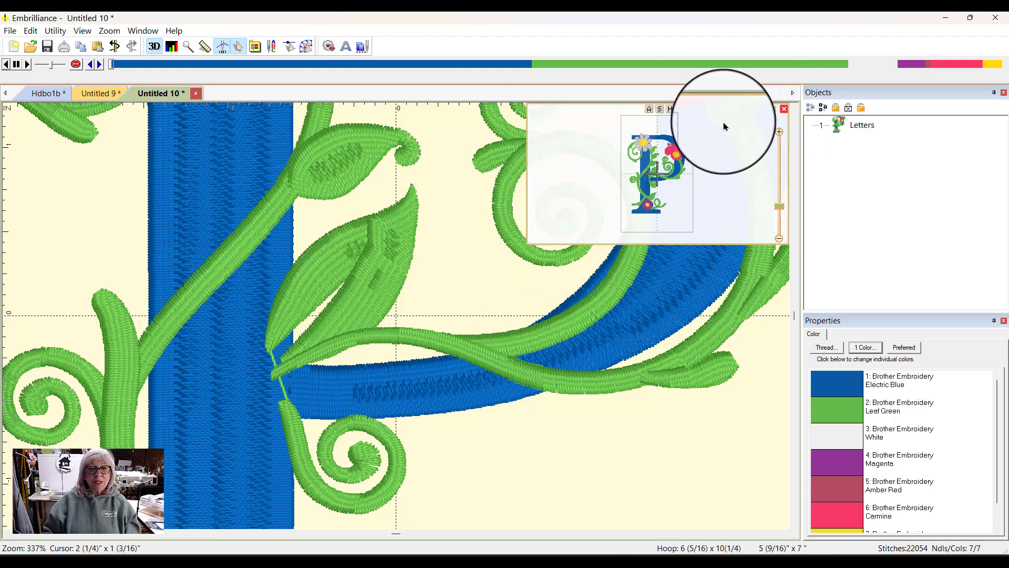
{"action": "left_click", "coordinate": [670, 109]}
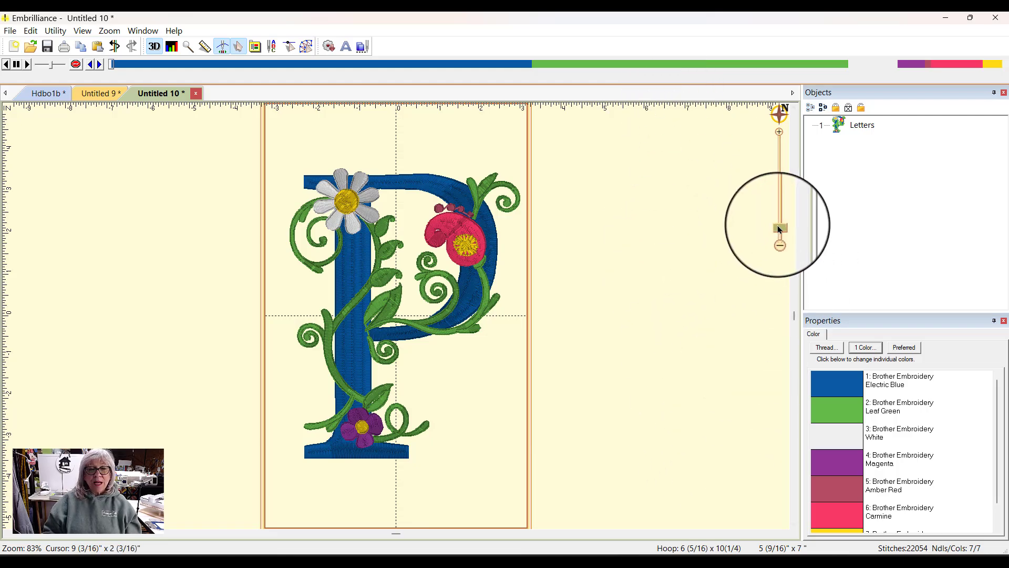
Step: Inspect the P's leaves and vines at several zoom levels, and restore the full hoop view with the navigator
{"action": "left_click_drag", "start_coordinate": [780, 228], "coordinate": [752, 197]}
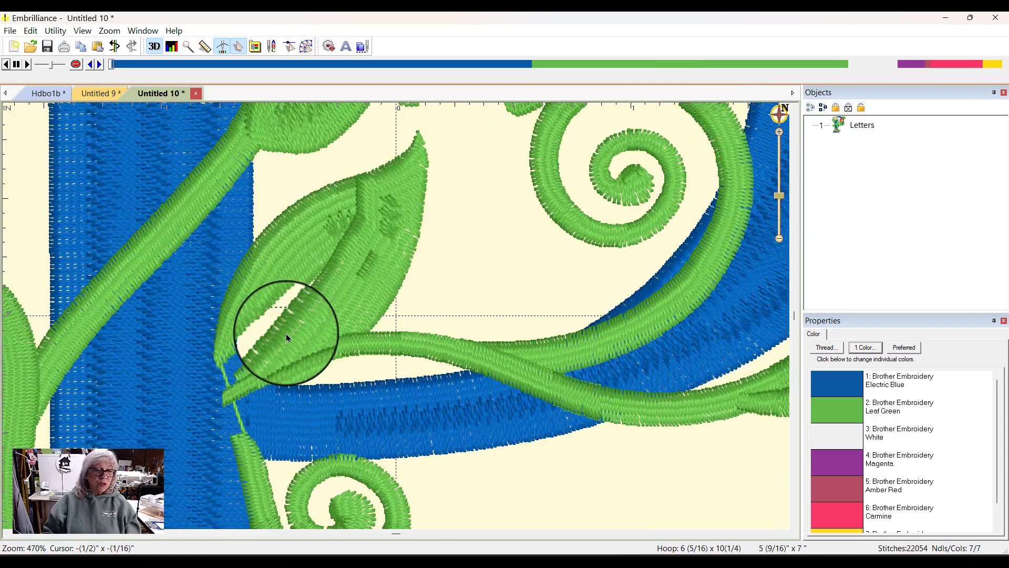
{"action": "scroll", "coordinate": [524, 245], "scroll_direction": "down", "scroll_amount": 6}
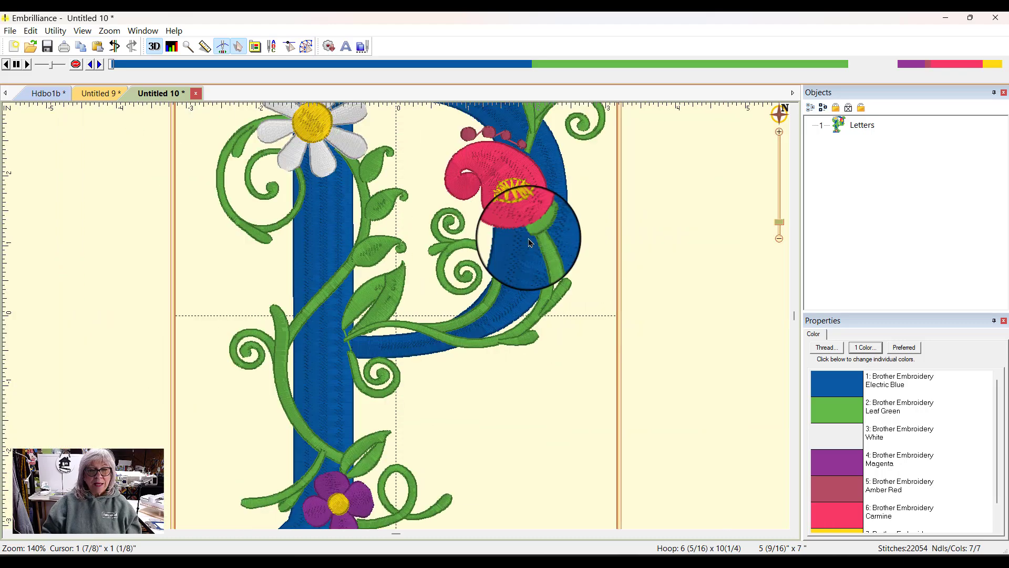
{"action": "scroll", "coordinate": [529, 243], "scroll_direction": "up", "scroll_amount": 3}
{"action": "scroll", "coordinate": [529, 243], "scroll_direction": "up", "scroll_amount": 2}
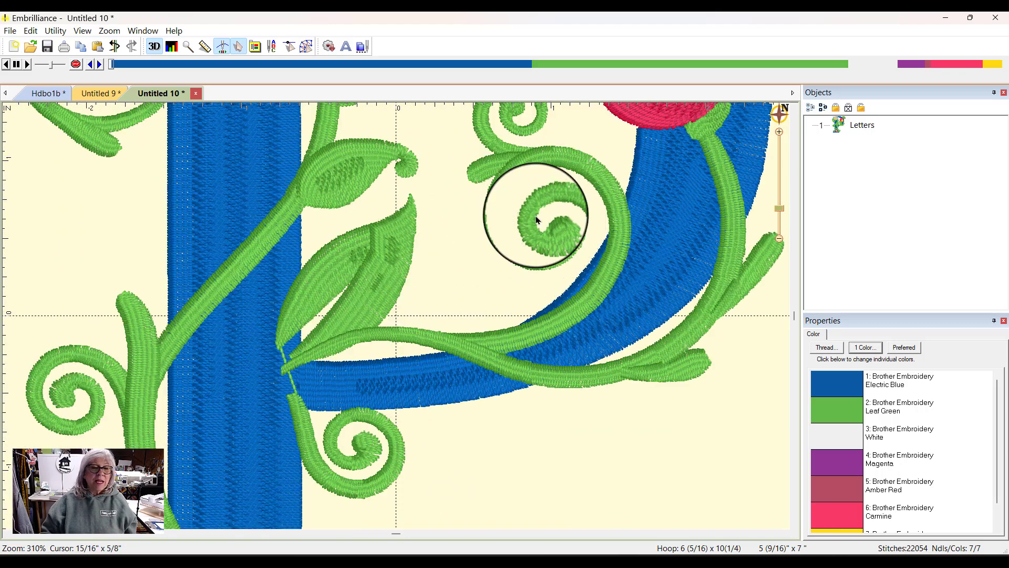
{"action": "left_click", "coordinate": [779, 110]}
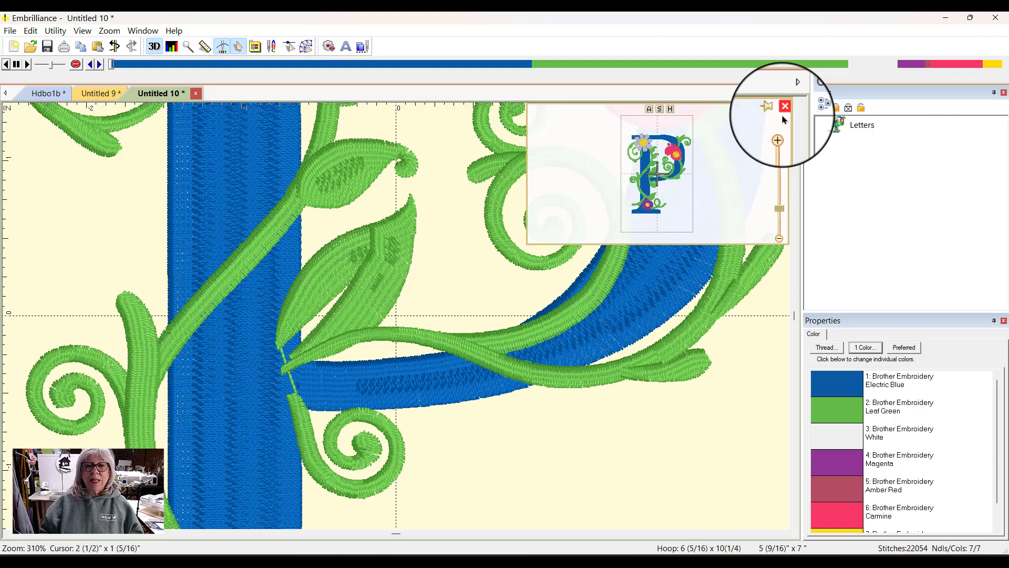
{"action": "left_click", "coordinate": [673, 108]}
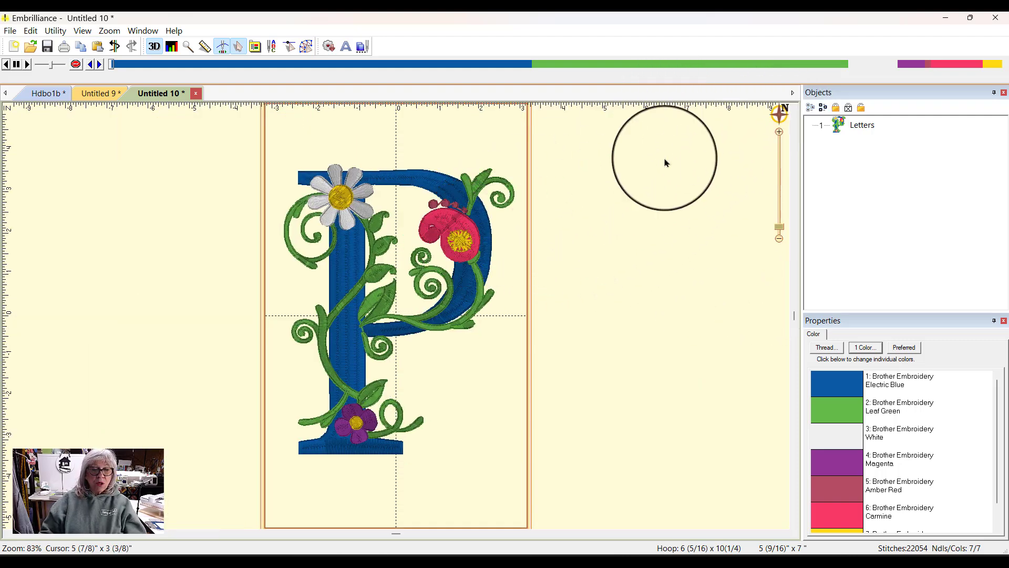
{"action": "left_click", "coordinate": [780, 112]}
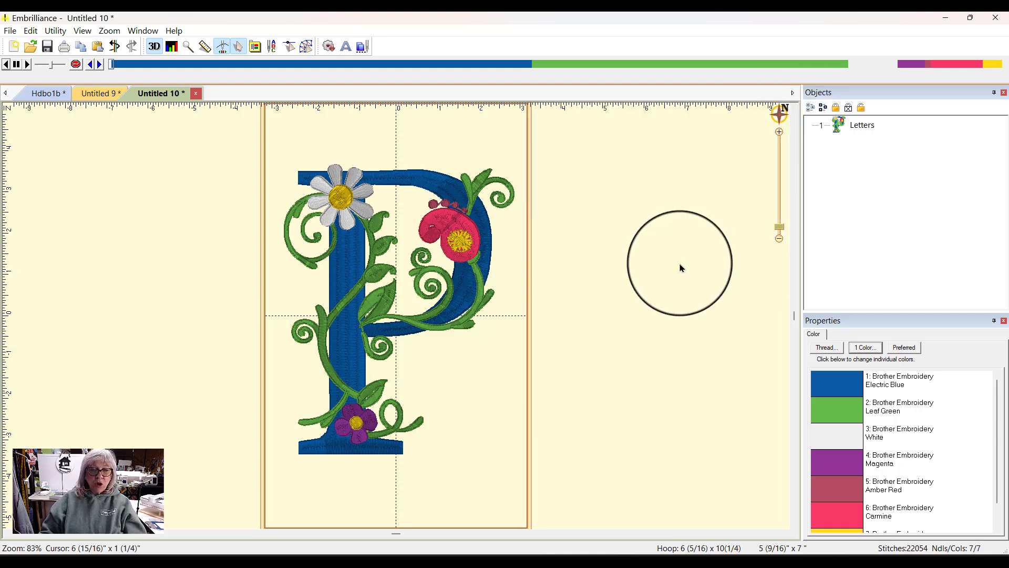
Step: Switch to the Untitled 9 design, expand its Stitches object and select the white daisy on the letter's lower half
{"action": "left_click", "coordinate": [102, 94]}
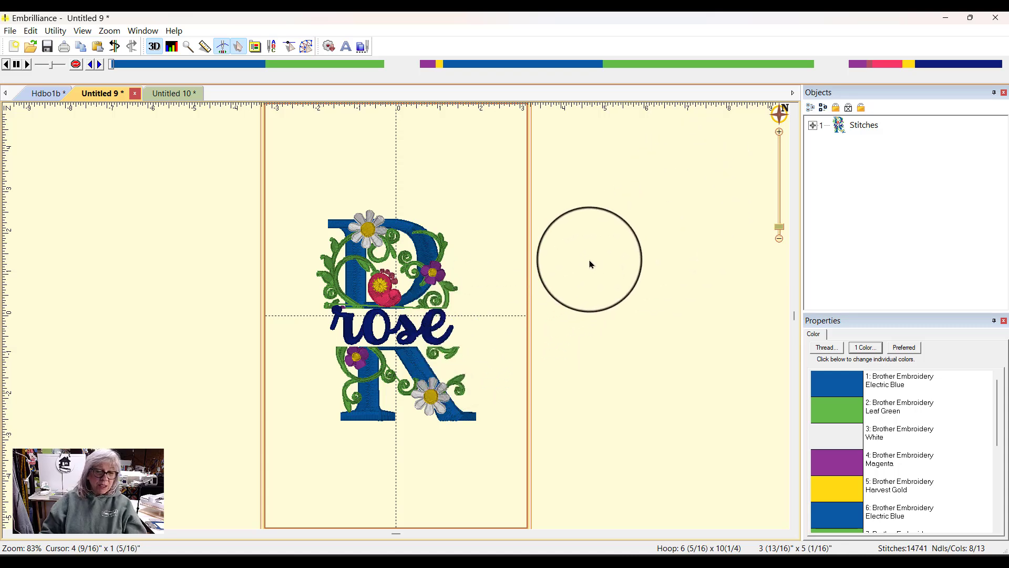
{"action": "left_click", "coordinate": [812, 125]}
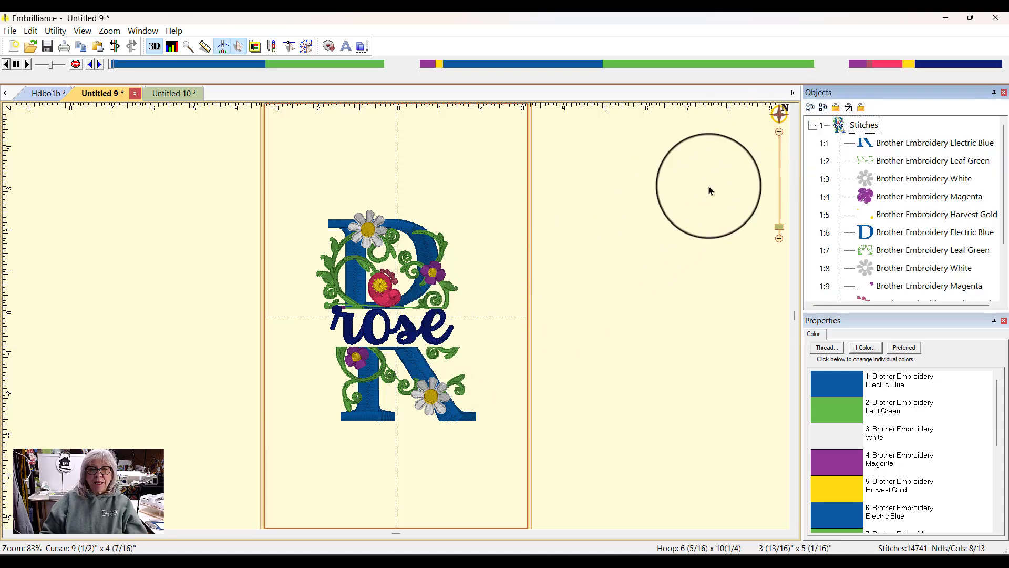
{"action": "left_click", "coordinate": [369, 291]}
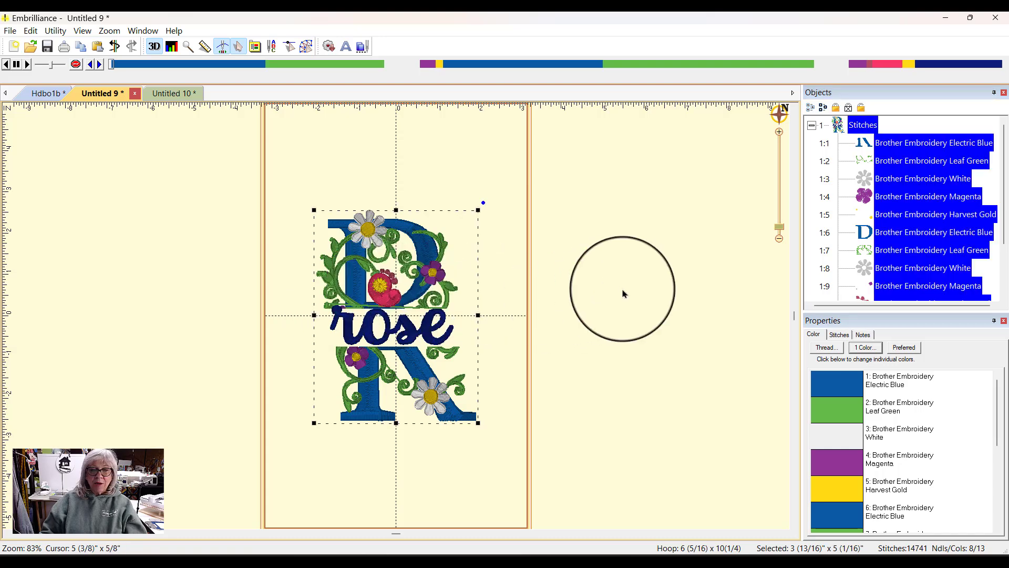
{"action": "left_click", "coordinate": [866, 180]}
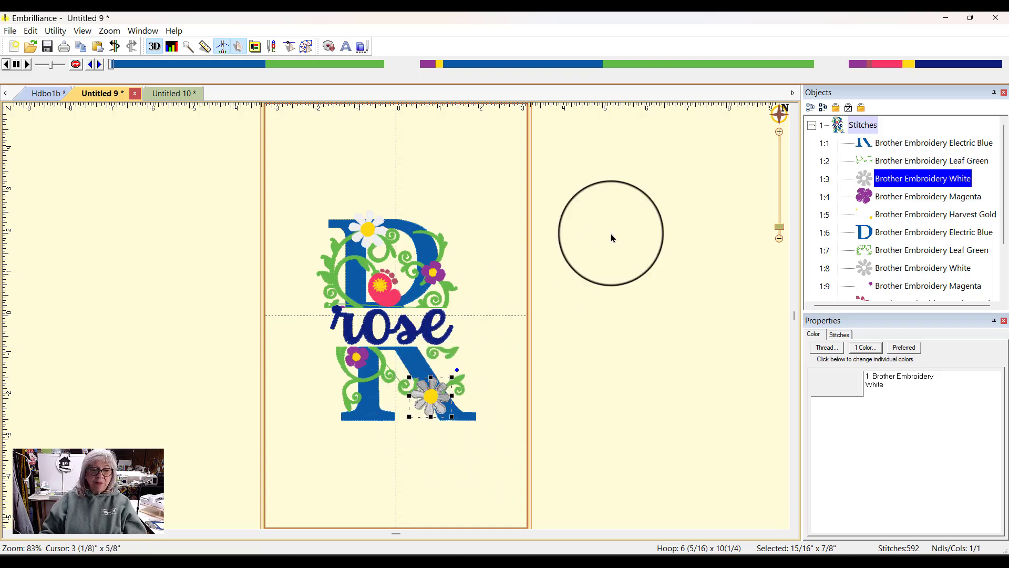
Step: Zoom to the selected white daisy with the navigator, and return to the full hoop view
{"action": "left_click", "coordinate": [781, 117]}
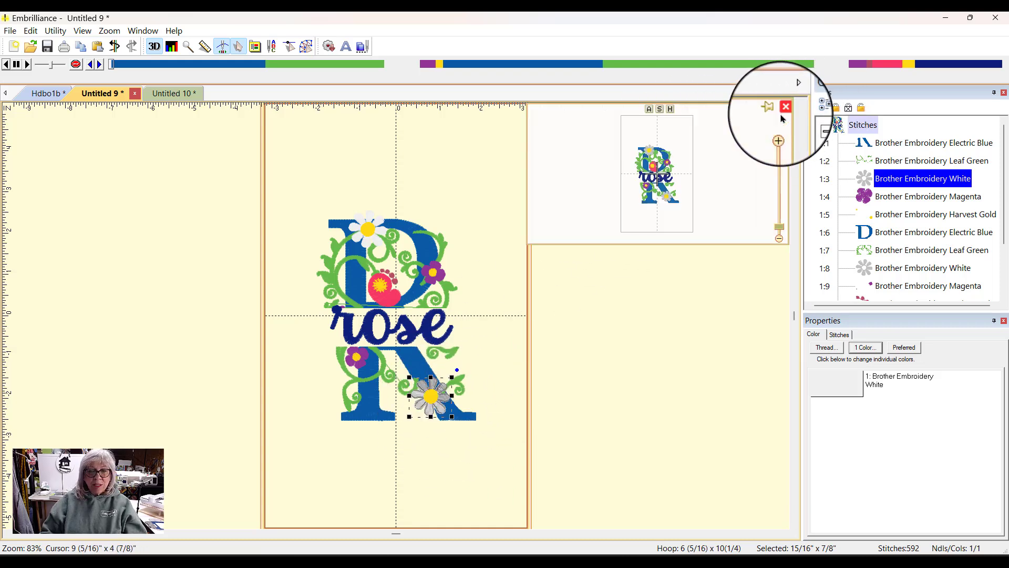
{"action": "left_click", "coordinate": [661, 111]}
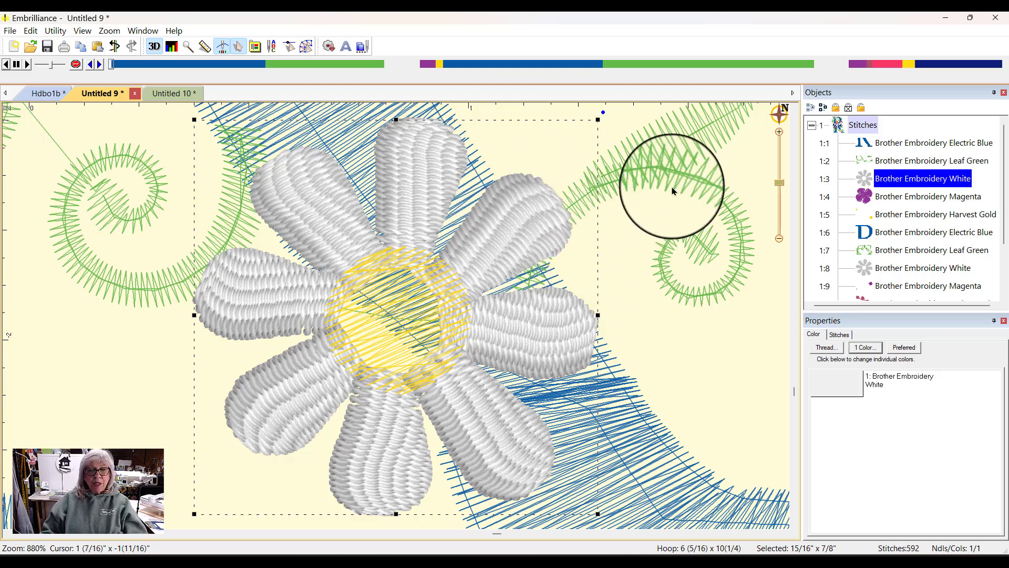
{"action": "mouse_move", "coordinate": [780, 116]}
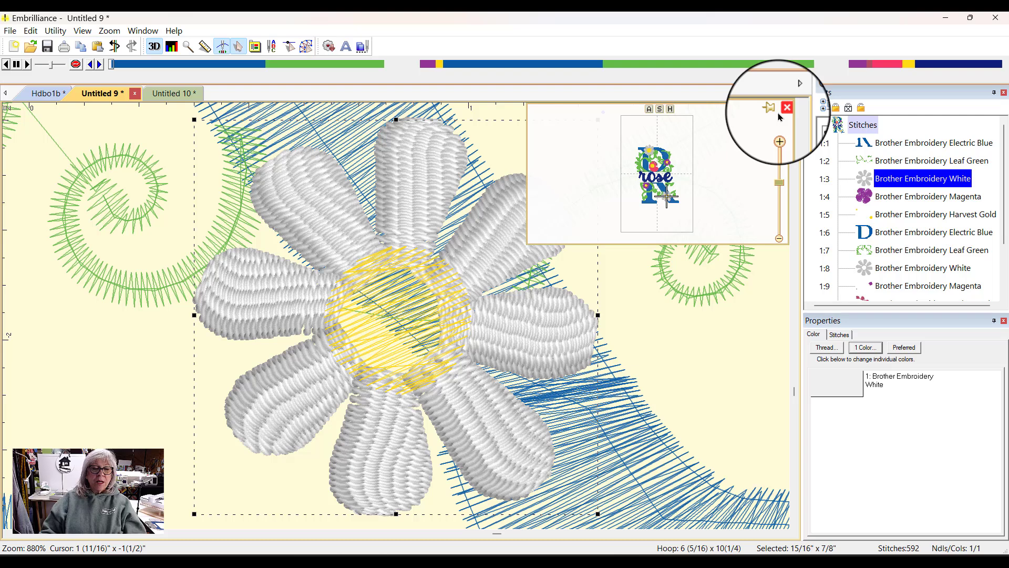
{"action": "left_click", "coordinate": [670, 109]}
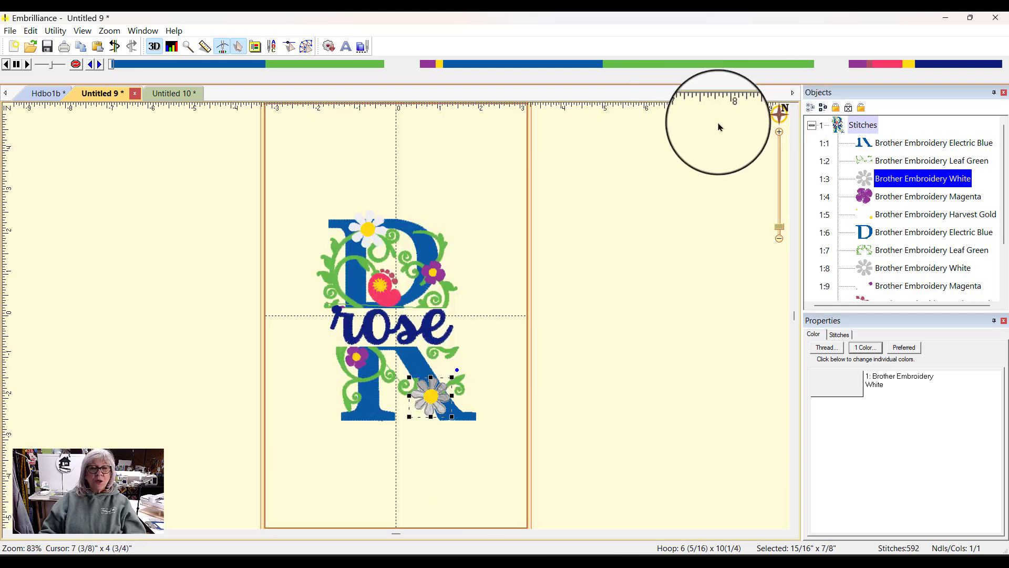
Step: Select the magenta flower in the lower half of the letter, zoom to it, and fit the entire design in view
{"action": "mouse_move", "coordinate": [779, 111]}
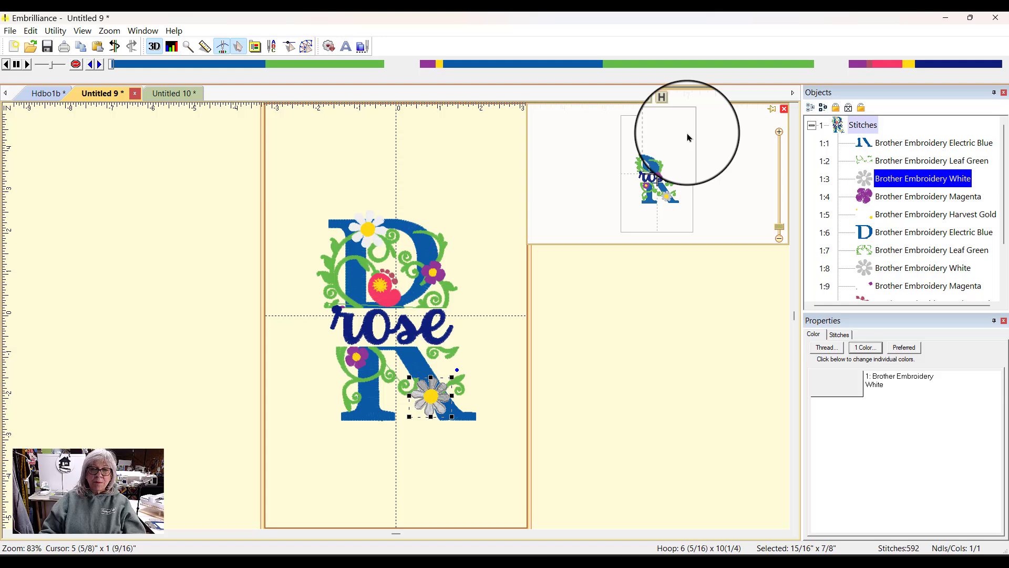
{"action": "key", "text": "Down"}
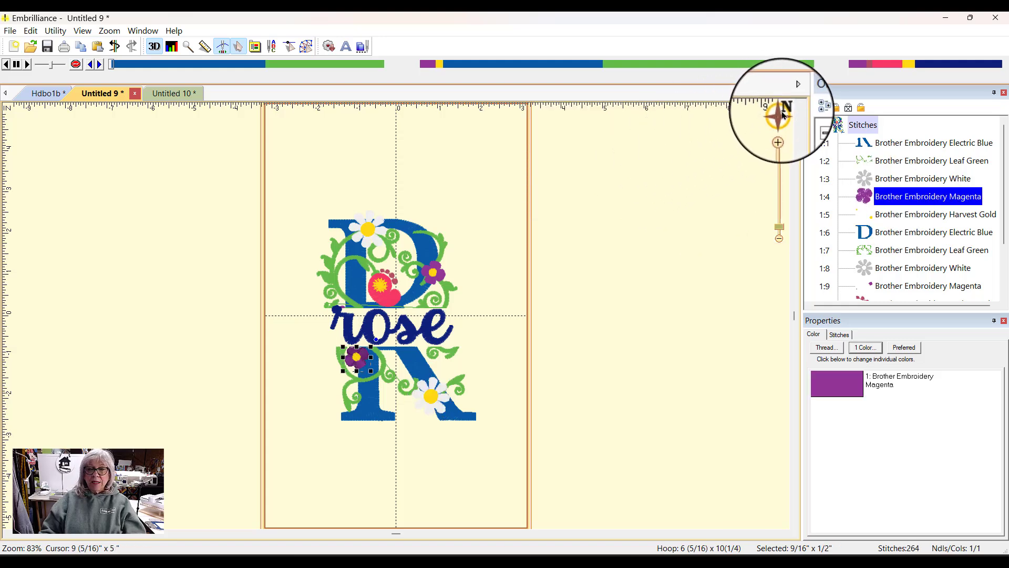
{"action": "left_click", "coordinate": [660, 110]}
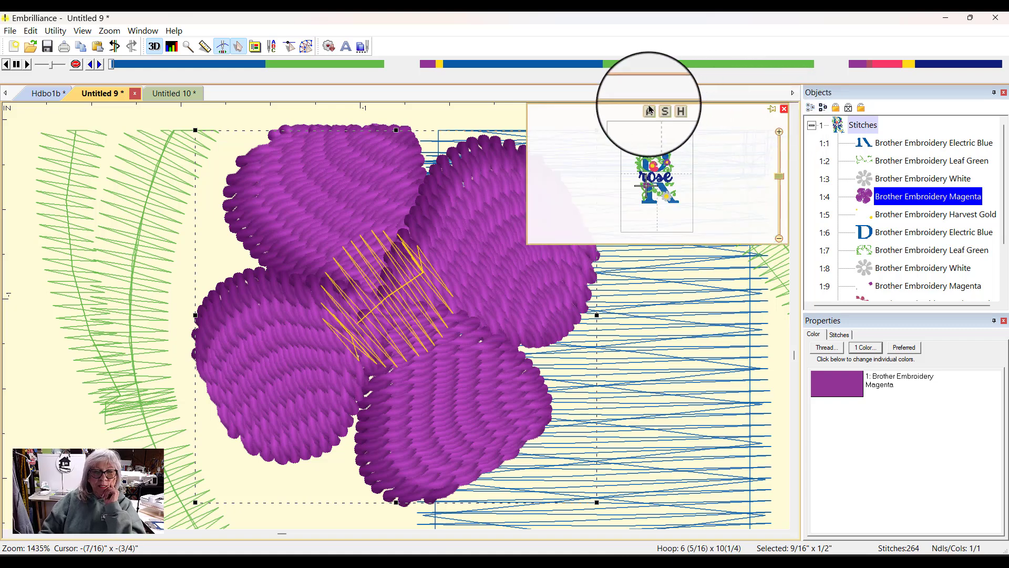
{"action": "left_click", "coordinate": [681, 120]}
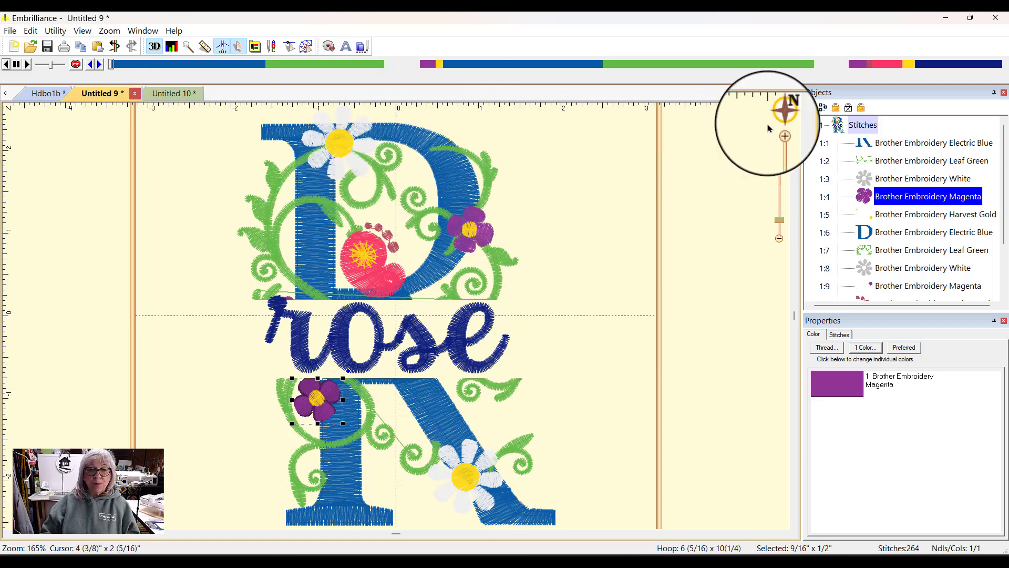
Step: Practise recentring the view on the whole hoop with the navigator's hoop view option
{"action": "mouse_move", "coordinate": [782, 117]}
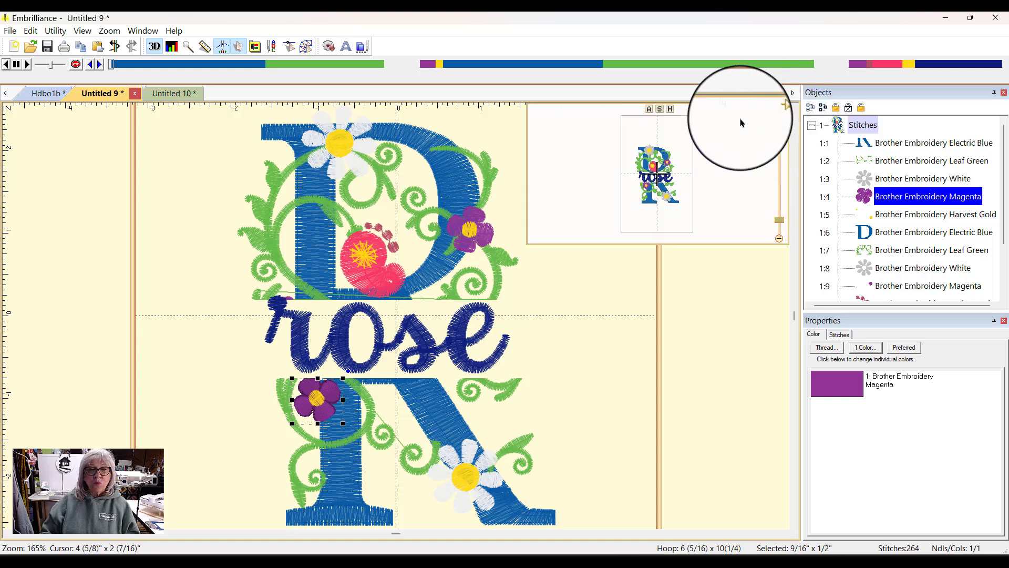
{"action": "left_click", "coordinate": [670, 108]}
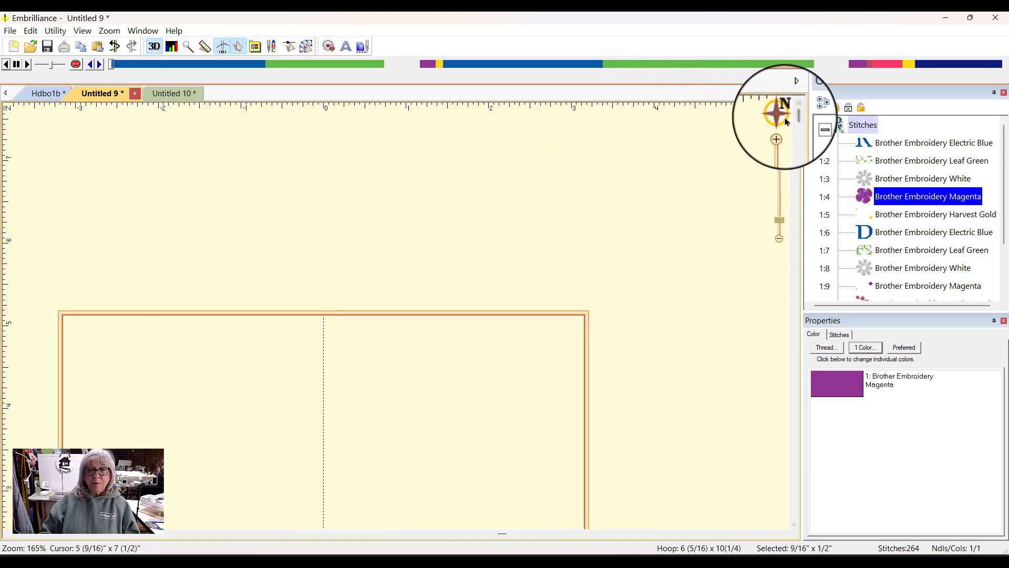
{"action": "mouse_move", "coordinate": [781, 115]}
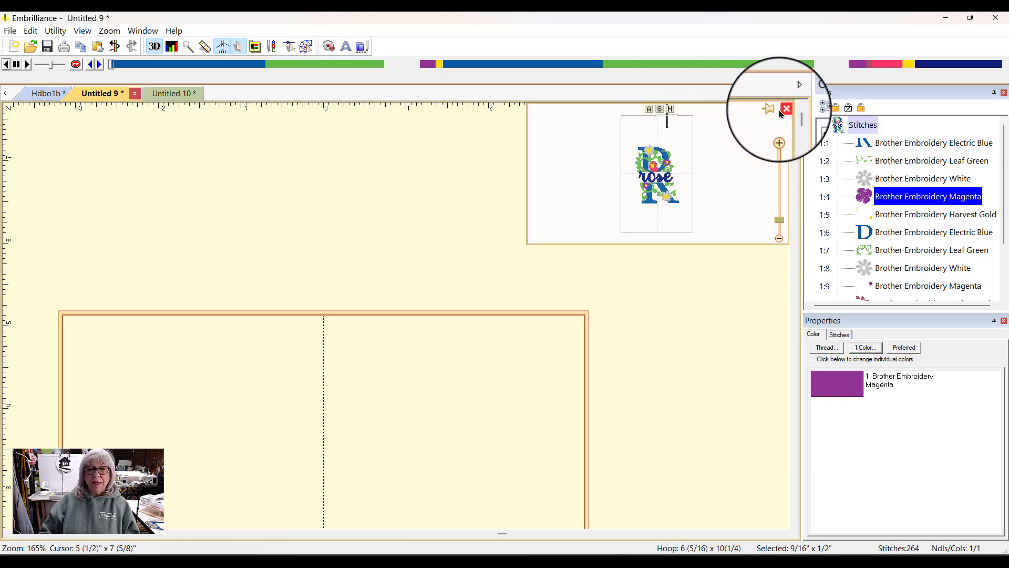
{"action": "left_click", "coordinate": [670, 109]}
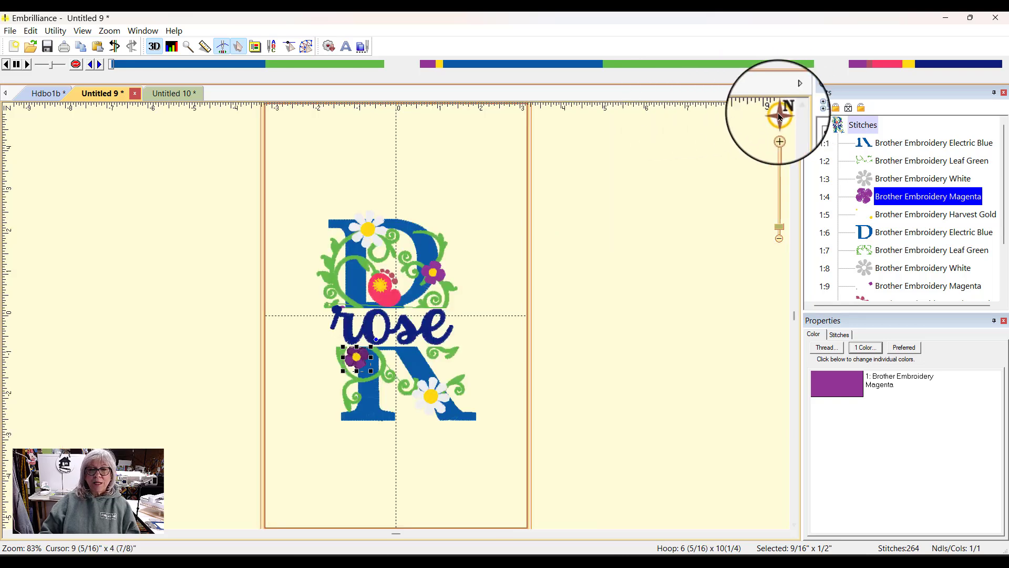
{"action": "mouse_move", "coordinate": [780, 113]}
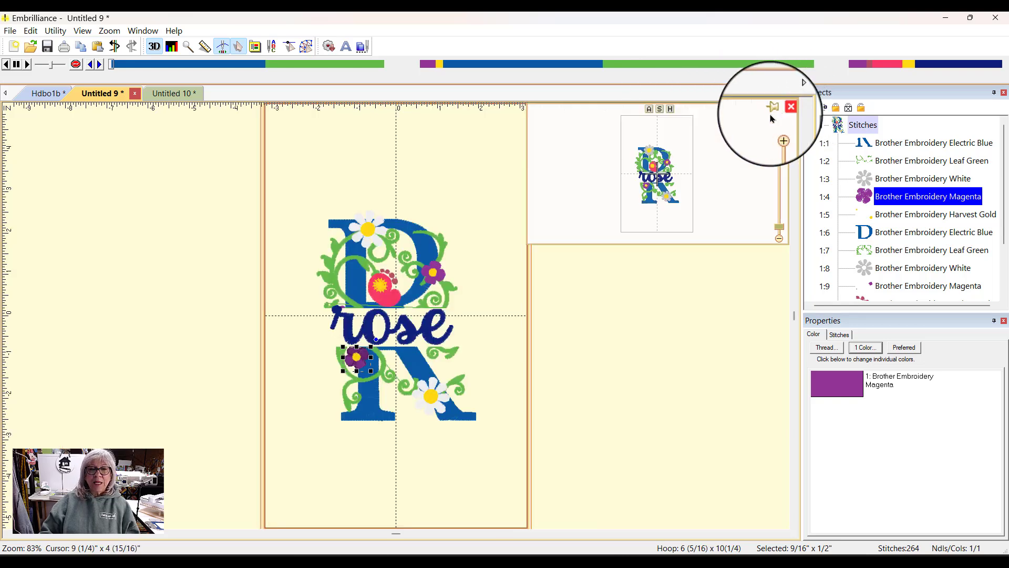
{"action": "left_click", "coordinate": [671, 109]}
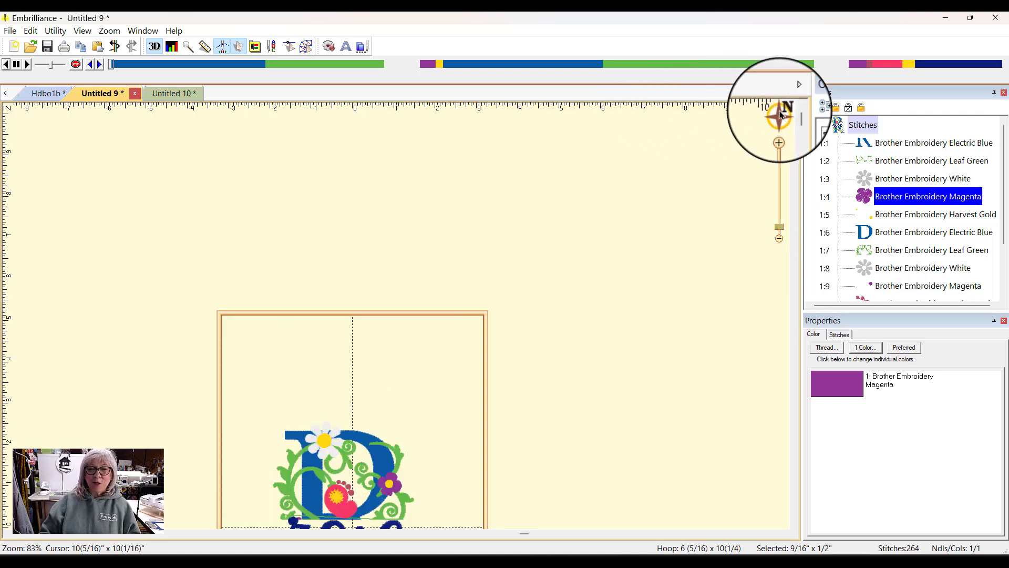
{"action": "mouse_move", "coordinate": [780, 113]}
{"action": "left_click", "coordinate": [672, 110]}
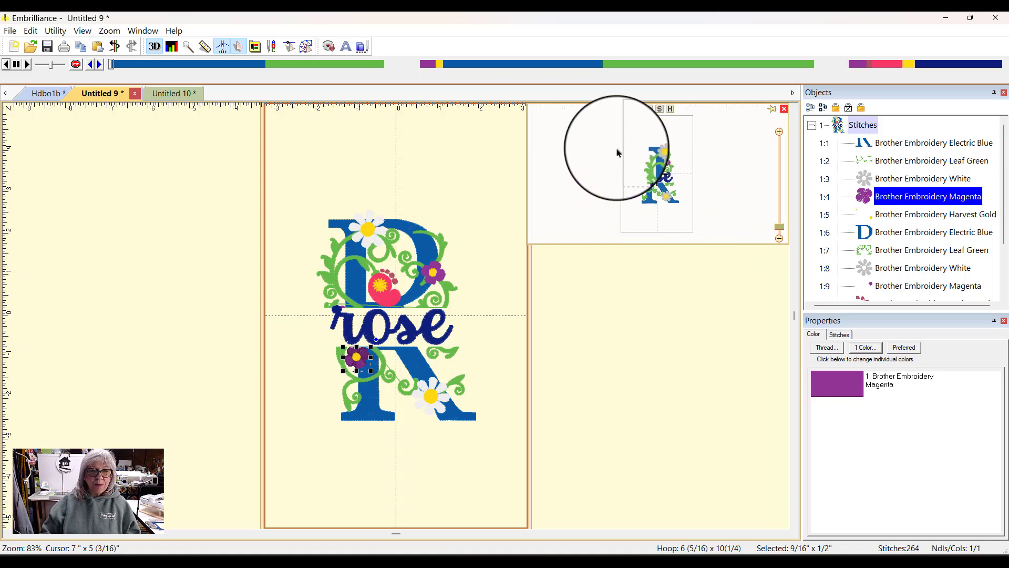
Step: Pan around the rose design by moving the navigator's view marker, and pin the navigator open
{"action": "left_click_drag", "start_coordinate": [659, 175], "coordinate": [677, 148]}
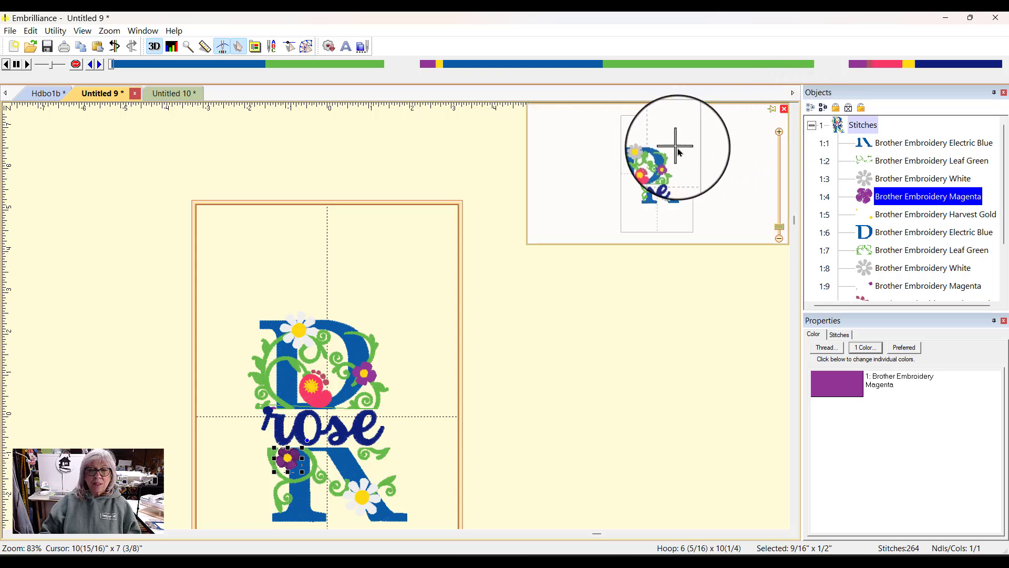
{"action": "left_click_drag", "start_coordinate": [677, 149], "coordinate": [644, 112]}
{"action": "mouse_move", "coordinate": [780, 112]}
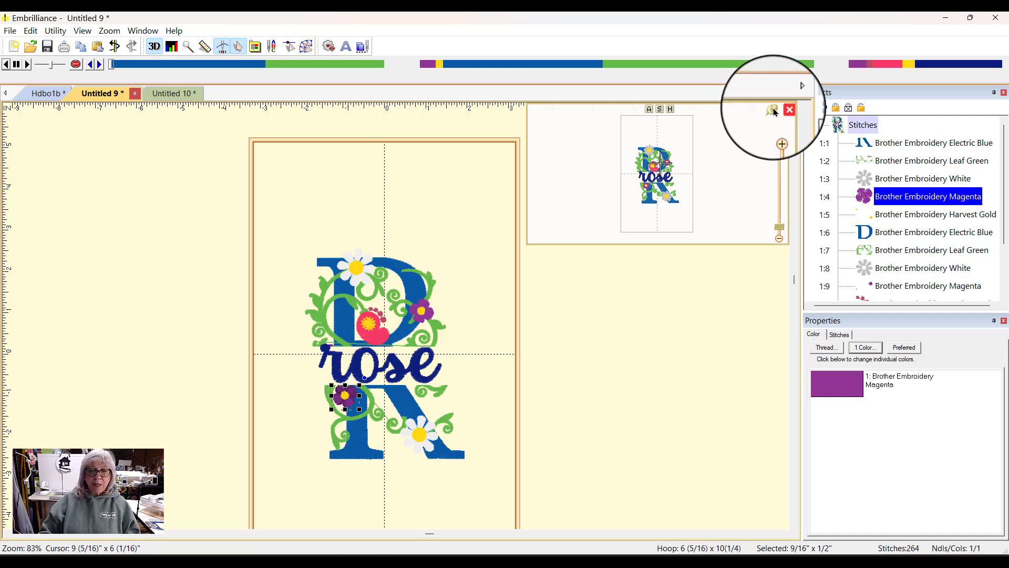
Step: Select all the stitches of the rose design, shift the view through the navigator and fit it back to the hoop
{"action": "key", "text": "ctrl+a"}
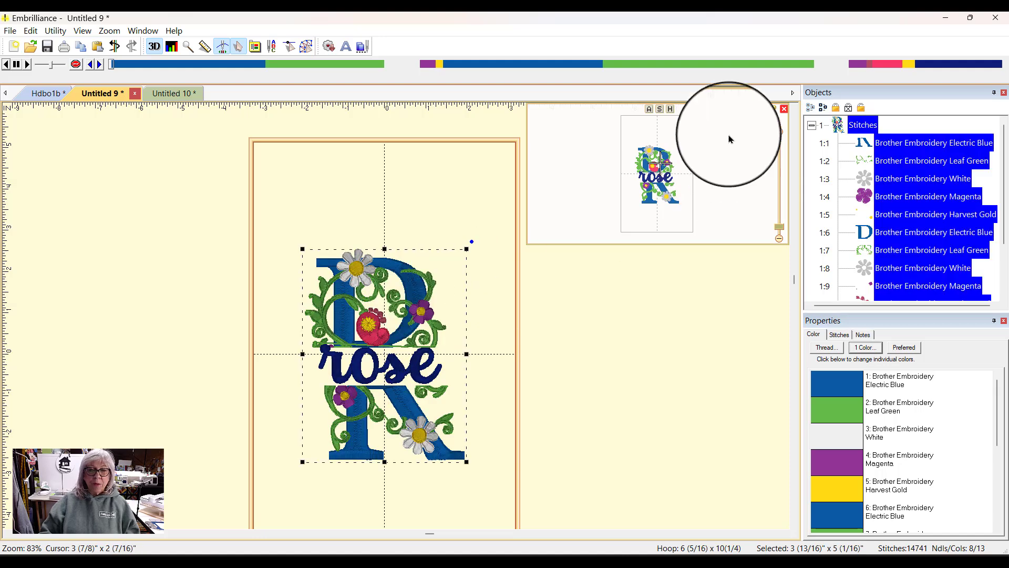
{"action": "left_click", "coordinate": [729, 139]}
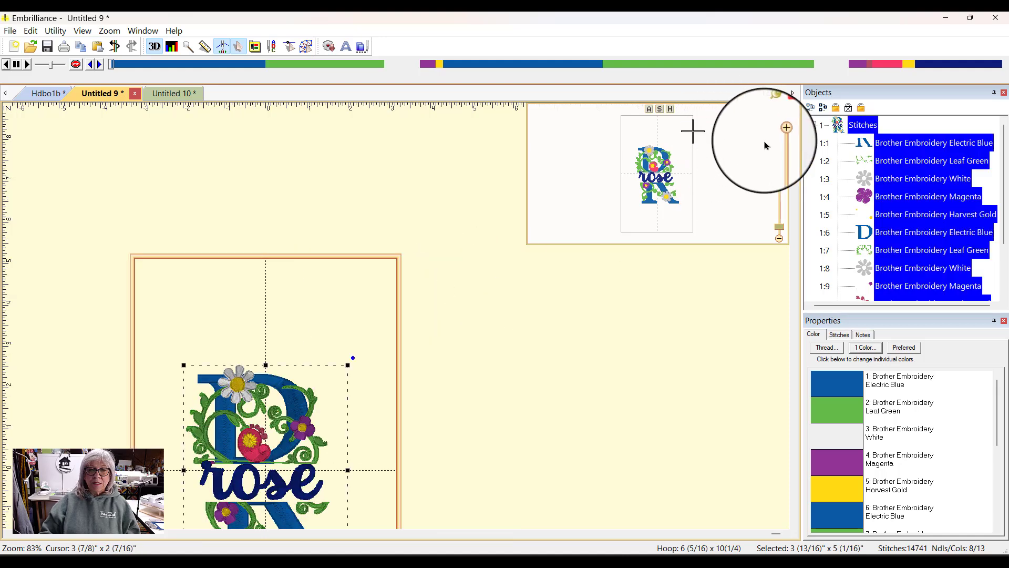
{"action": "left_click", "coordinate": [670, 111]}
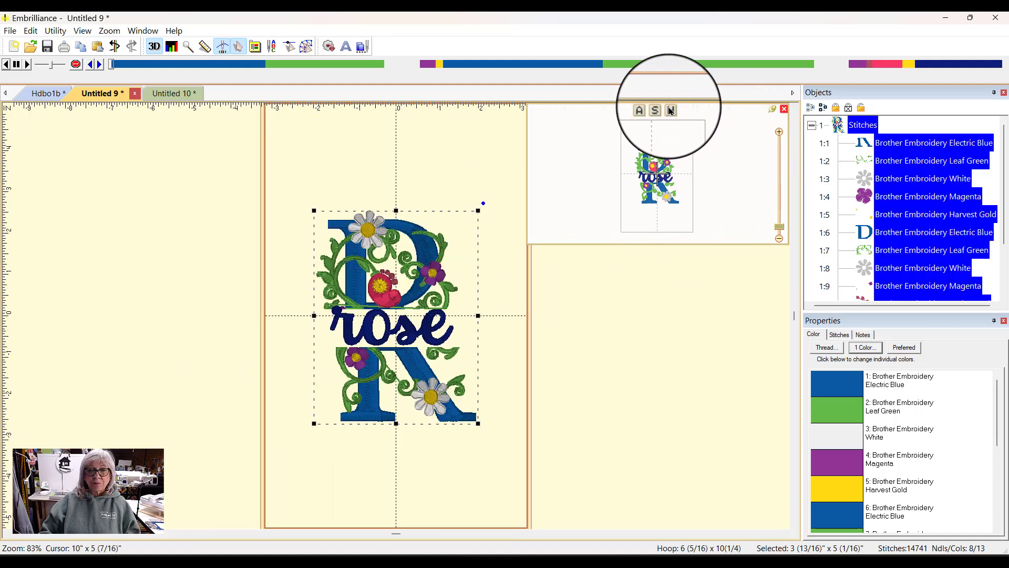
Step: Unpin the navigator and move the rose design out of the hoop to its right
{"action": "left_click", "coordinate": [773, 111]}
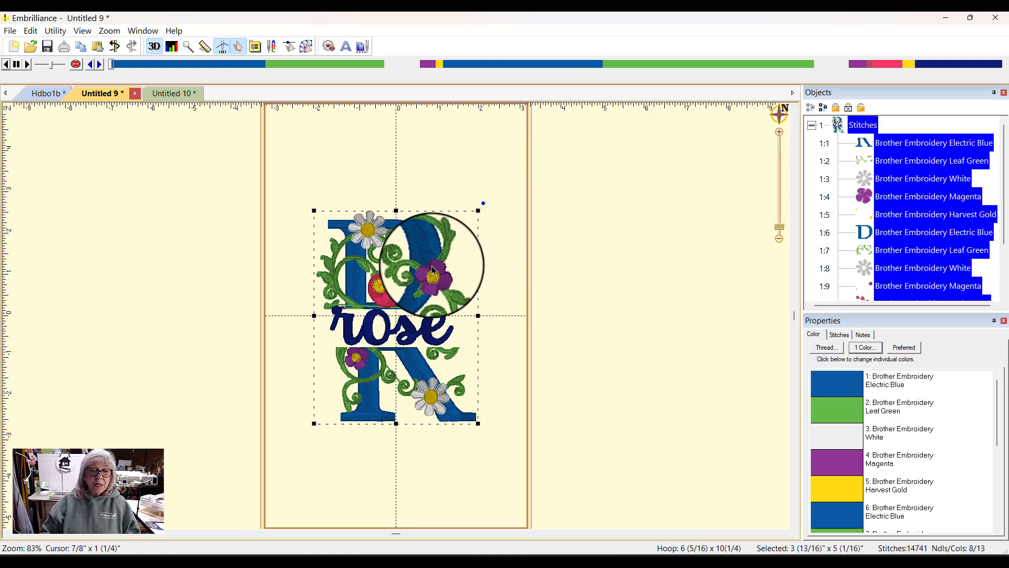
{"action": "left_click_drag", "start_coordinate": [446, 217], "coordinate": [677, 187]}
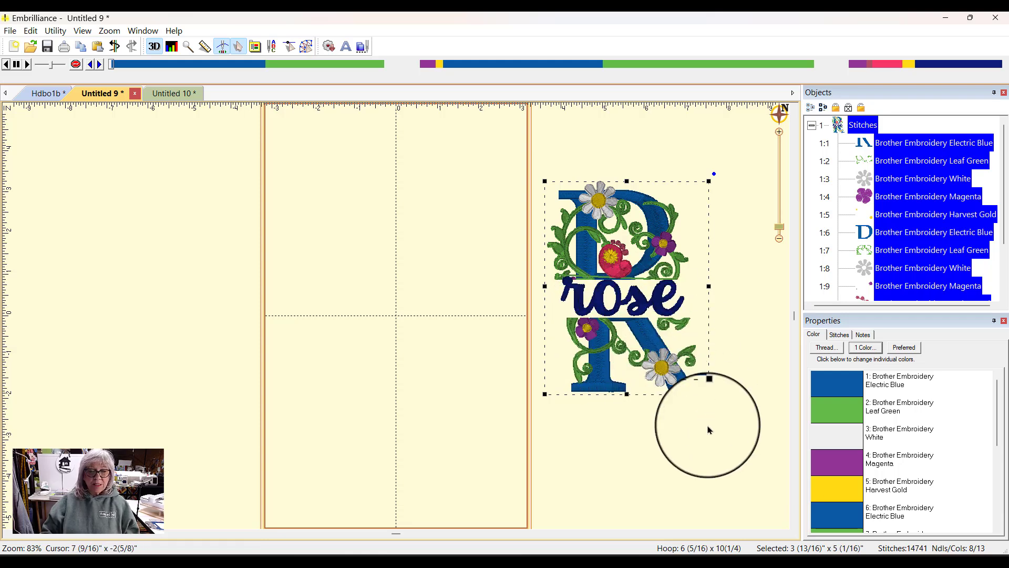
{"action": "mouse_move", "coordinate": [783, 112]}
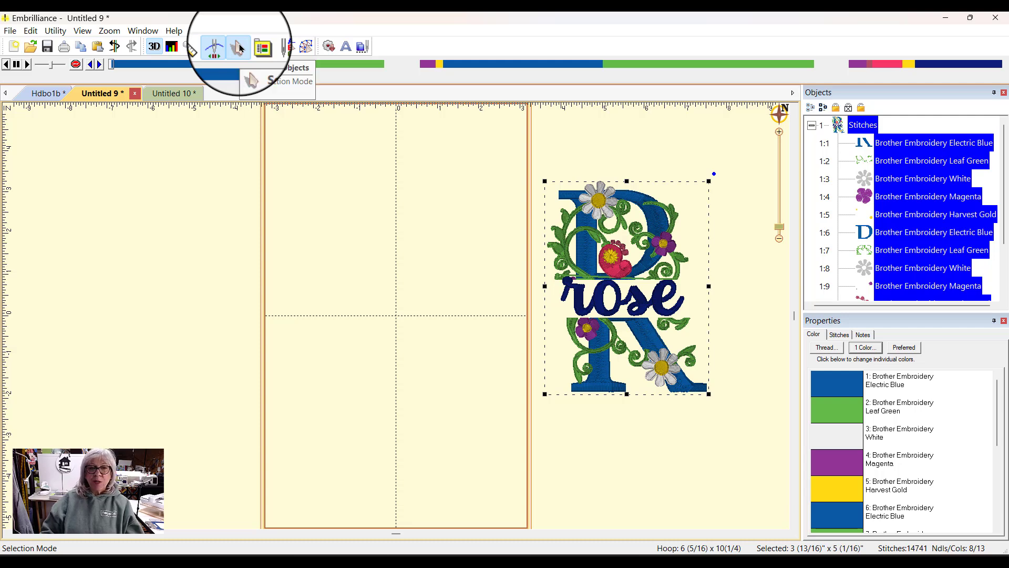
Step: Switch to object selection mode, centre the rose design in the hoop and deselect it
{"action": "left_click", "coordinate": [240, 47]}
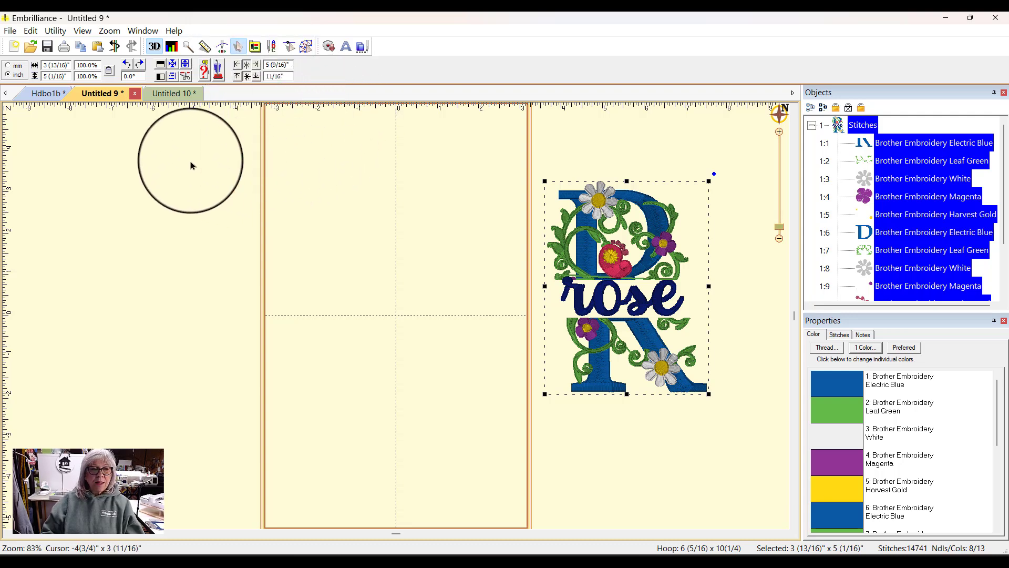
{"action": "left_click", "coordinate": [173, 65]}
{"action": "left_click", "coordinate": [598, 210]}
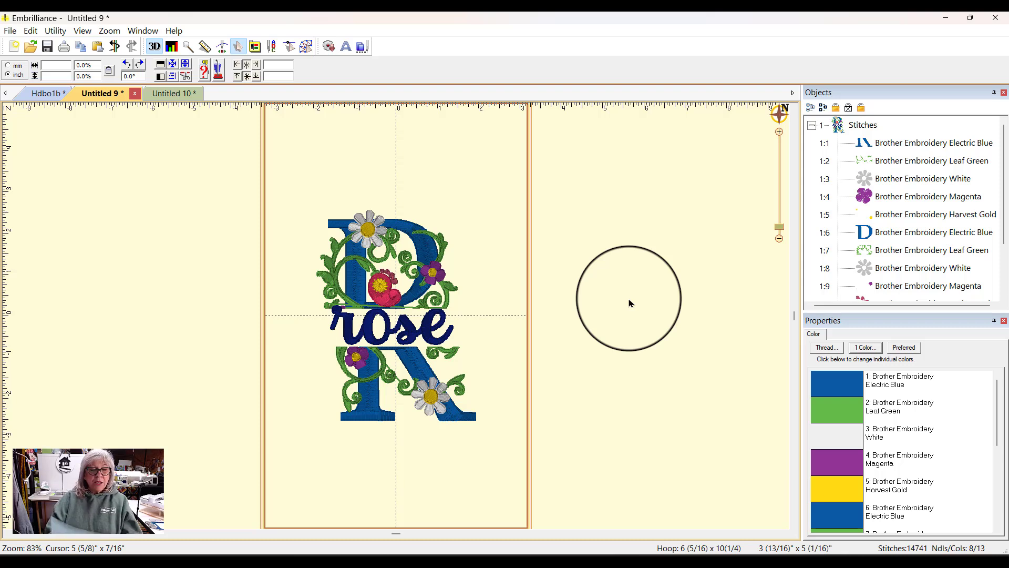
Step: Select the whole rose design and move it out of the hoop to its left, to about -5 7/8" by 7/16"
{"action": "left_click_drag", "start_coordinate": [272, 187], "coordinate": [437, 499]}
{"action": "left_click_drag", "start_coordinate": [510, 439], "coordinate": [507, 448]}
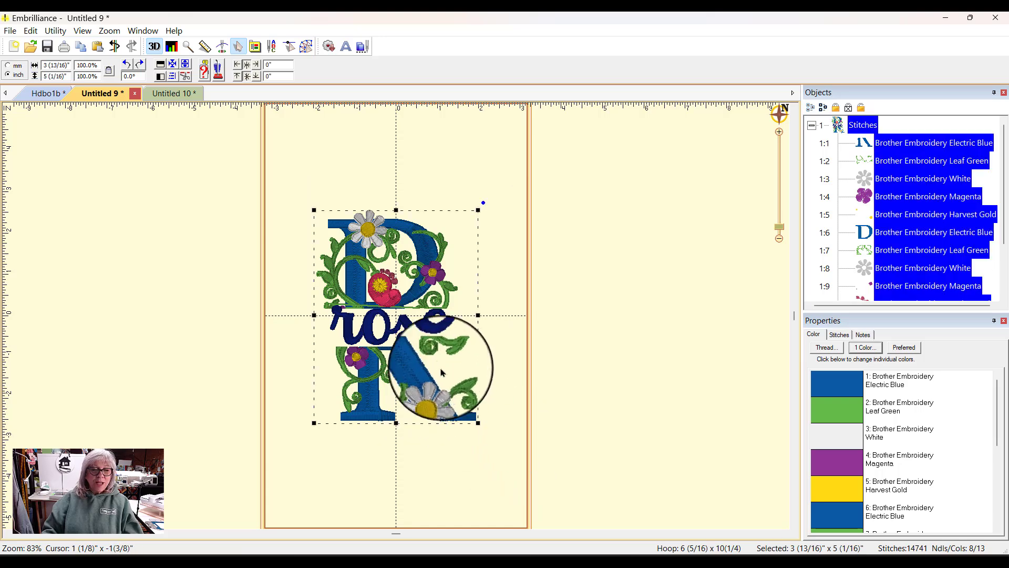
{"action": "left_click_drag", "start_coordinate": [429, 369], "coordinate": [186, 350]}
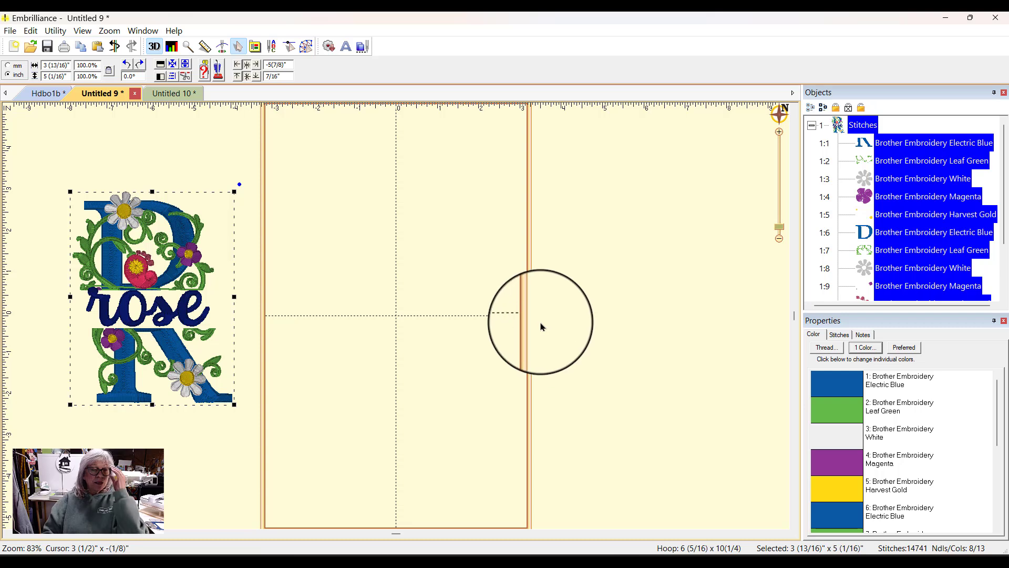
Step: Start a new design page and browse the AG floral enchantment embroidery files as large icons
{"action": "left_click", "coordinate": [15, 49]}
{"action": "left_click", "coordinate": [31, 46]}
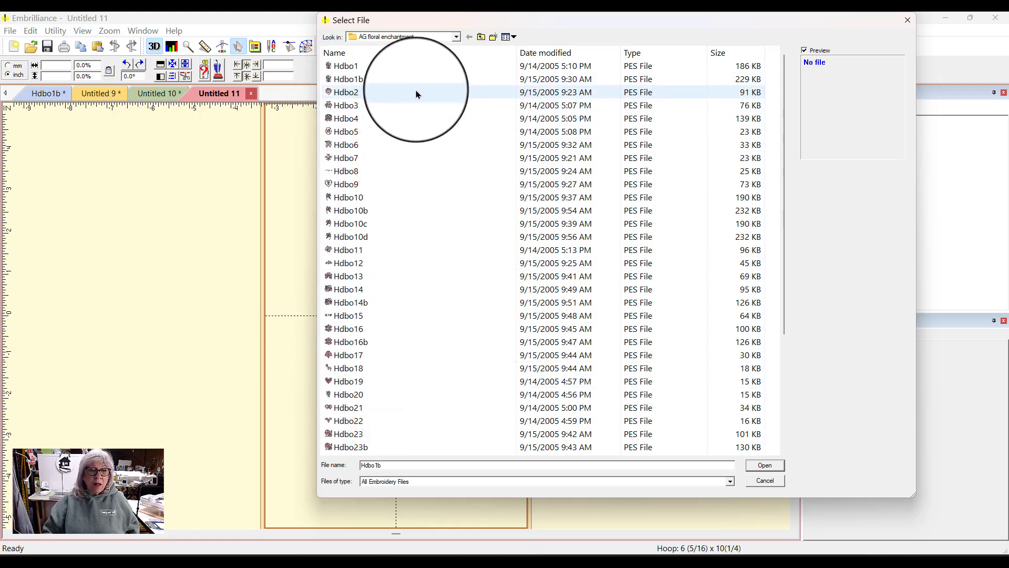
{"action": "right_click", "coordinate": [452, 73]}
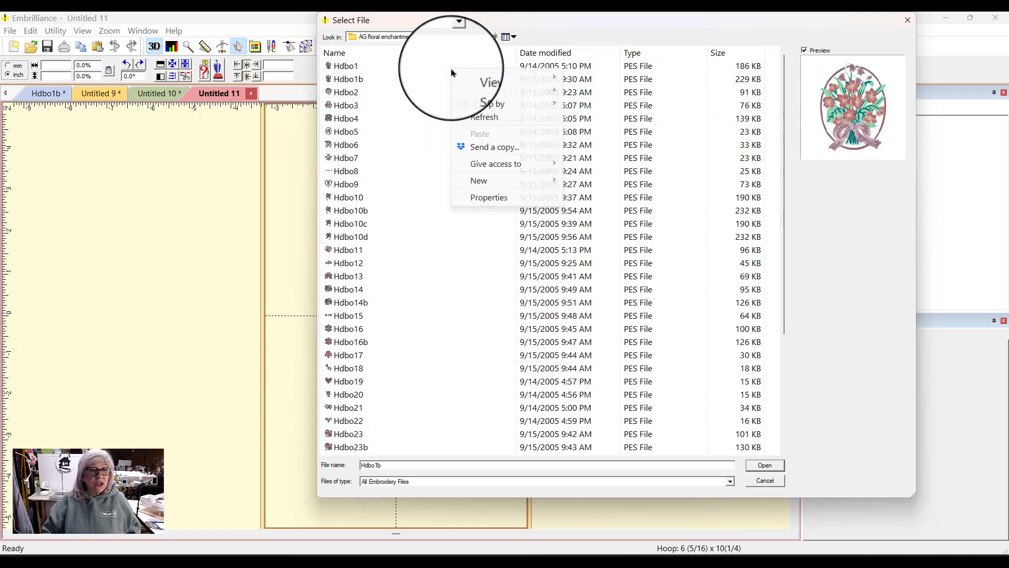
{"action": "mouse_move", "coordinate": [550, 79]}
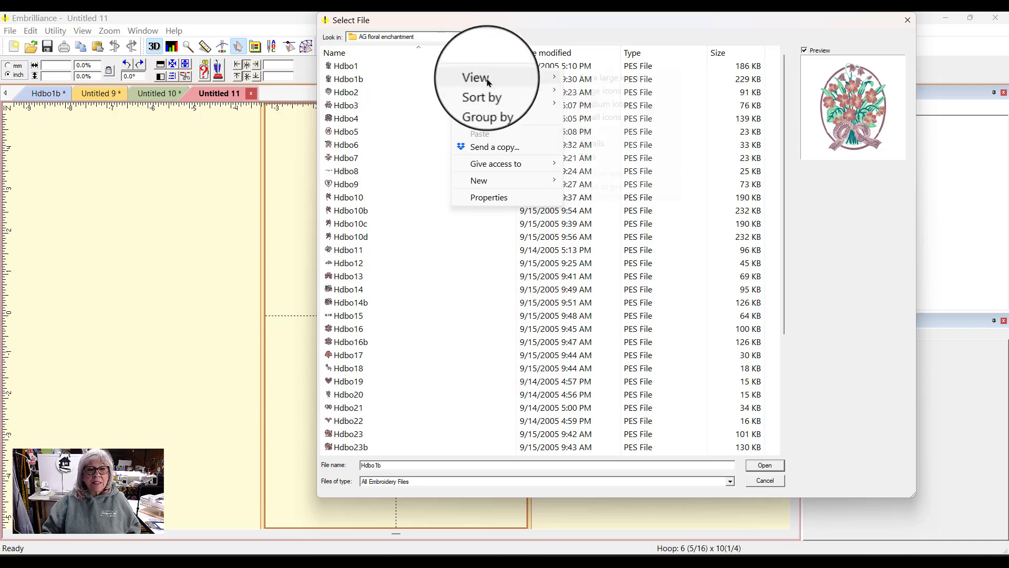
{"action": "left_click", "coordinate": [604, 90]}
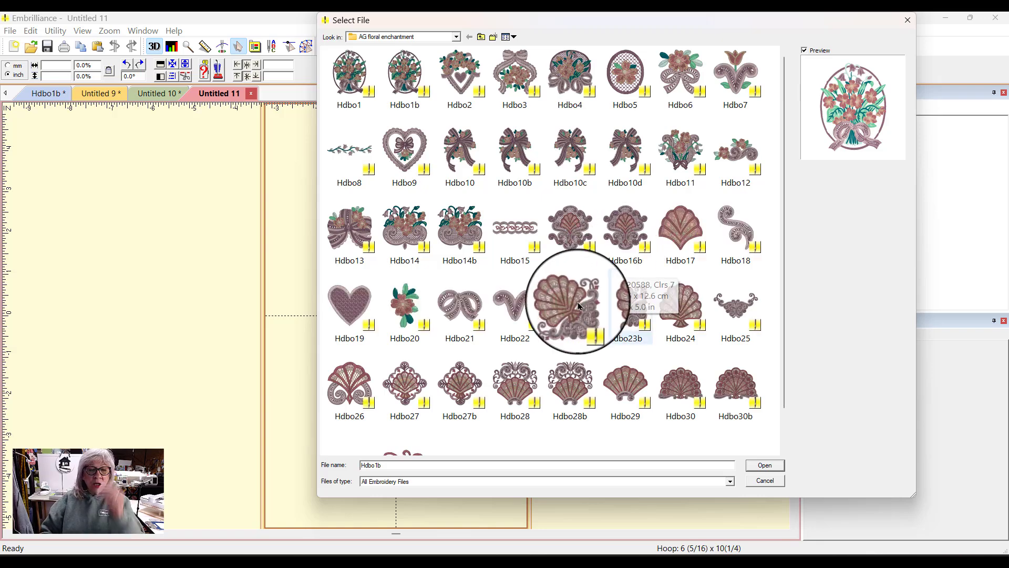
Step: Open the Hdbo1 bouquet design from the AG floral enchantment folder
{"action": "scroll", "coordinate": [562, 331], "scroll_direction": "down", "scroll_amount": 1}
{"action": "scroll", "coordinate": [660, 432], "scroll_direction": "up", "scroll_amount": 1}
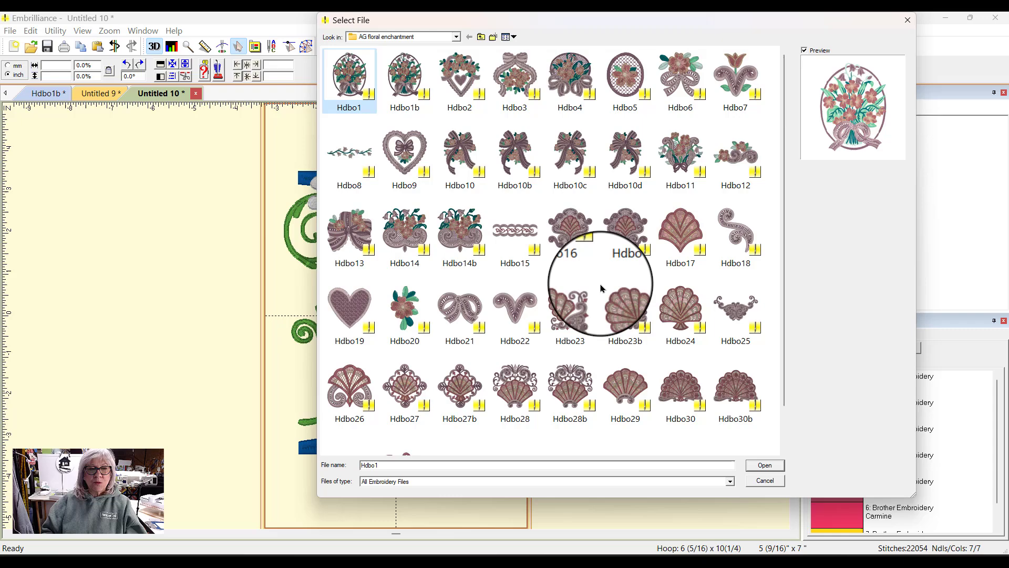
{"action": "left_click", "coordinate": [766, 466]}
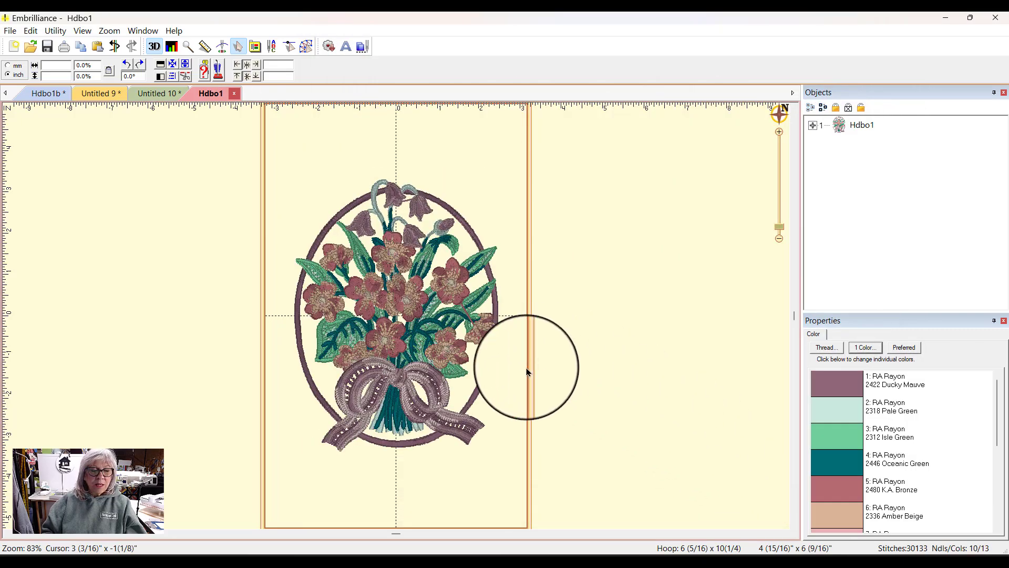
Step: Enlarge the bouquet design to about 7 1/2" by 10" and resize it to fit the hoop
{"action": "left_click", "coordinate": [436, 423]}
{"action": "left_click_drag", "start_coordinate": [500, 453], "coordinate": [566, 518]}
{"action": "left_click_drag", "start_coordinate": [435, 289], "coordinate": [423, 282]}
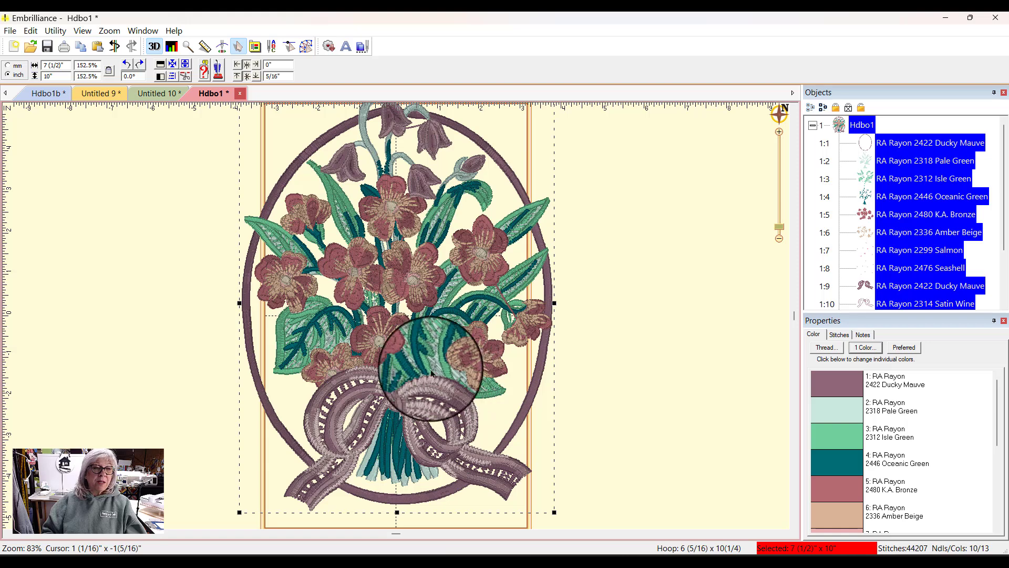
{"action": "left_click", "coordinate": [186, 64]}
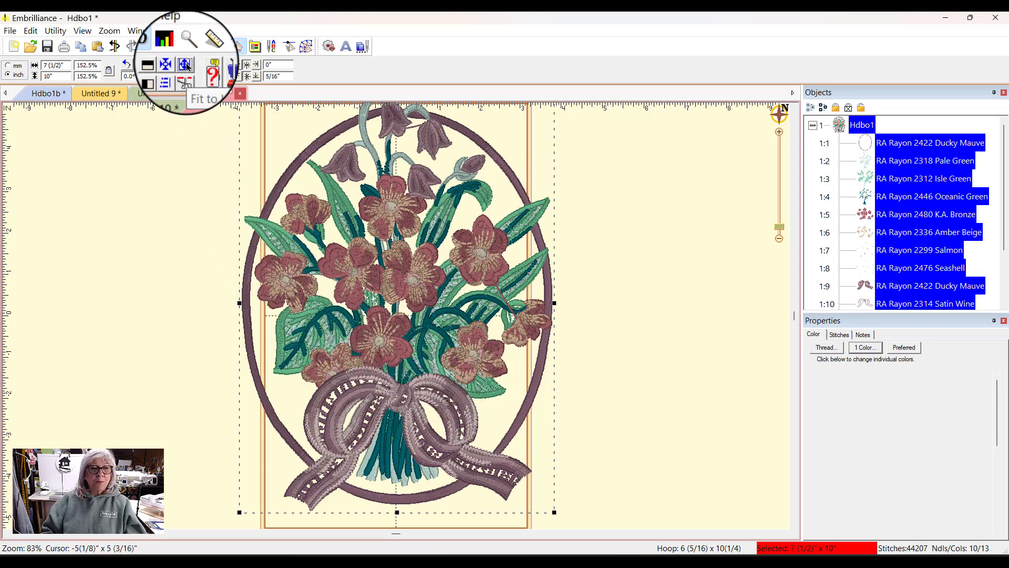
{"action": "left_click", "coordinate": [687, 345]}
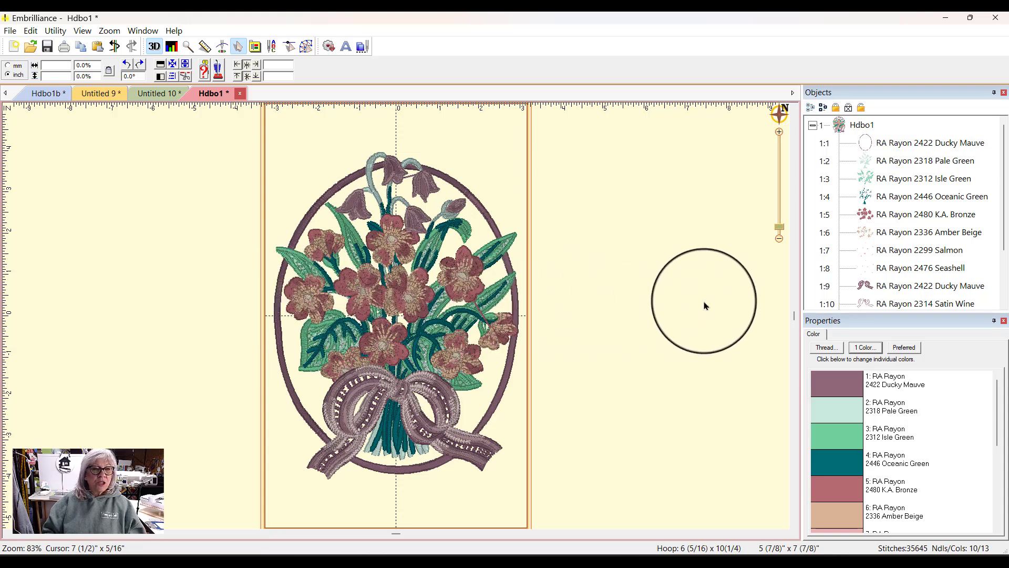
Step: In stitch editing mode, select the upper half of the bouquet with a rectangle and split it into a separate object
{"action": "left_click", "coordinate": [288, 47]}
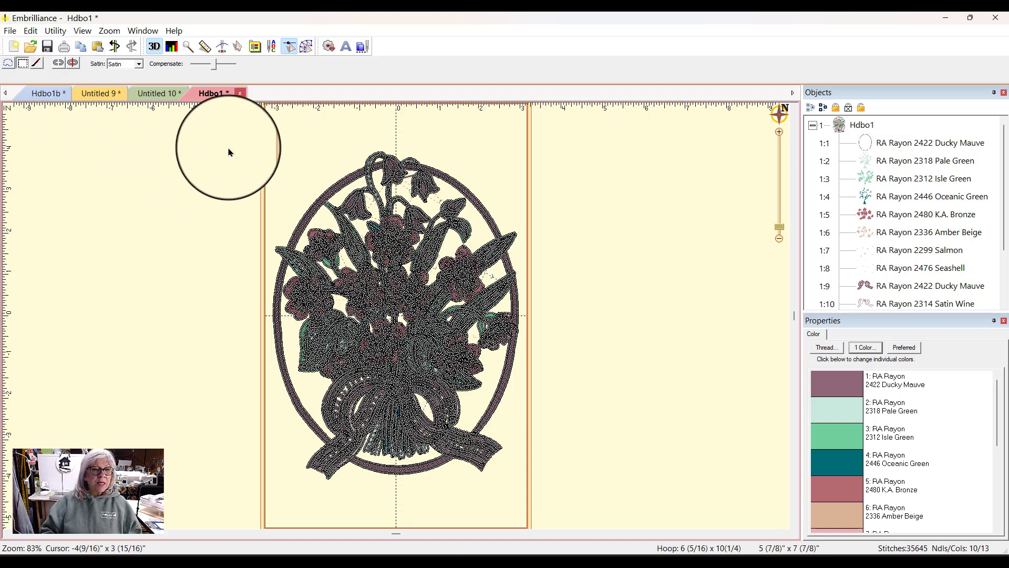
{"action": "left_click", "coordinate": [23, 64]}
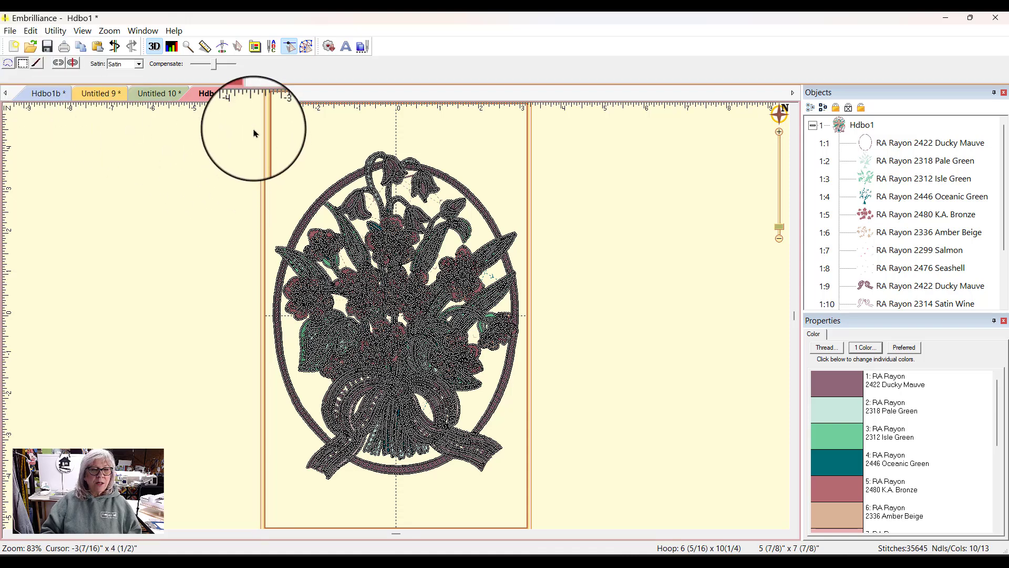
{"action": "left_click_drag", "start_coordinate": [252, 125], "coordinate": [553, 304]}
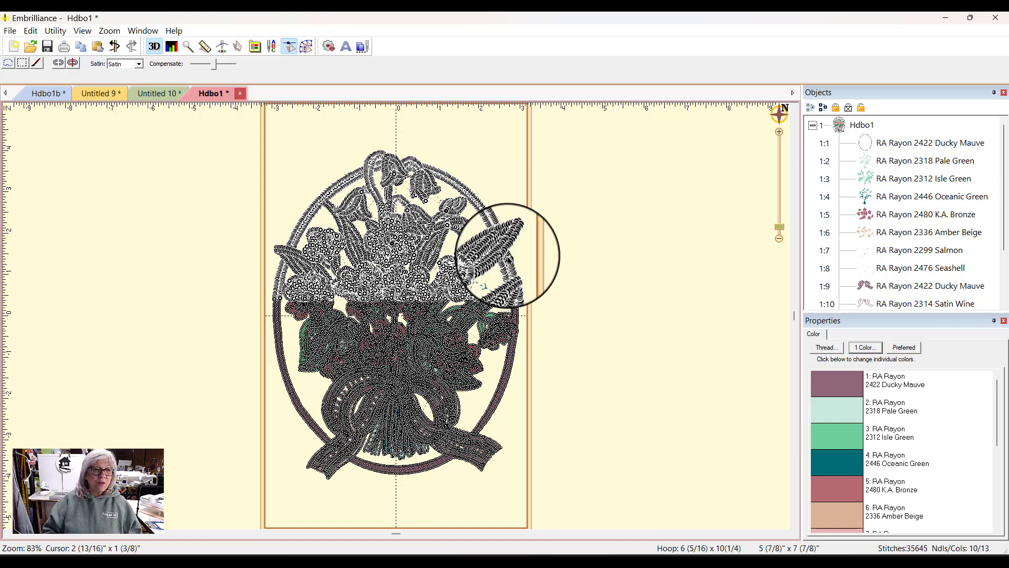
{"action": "left_click", "coordinate": [73, 63]}
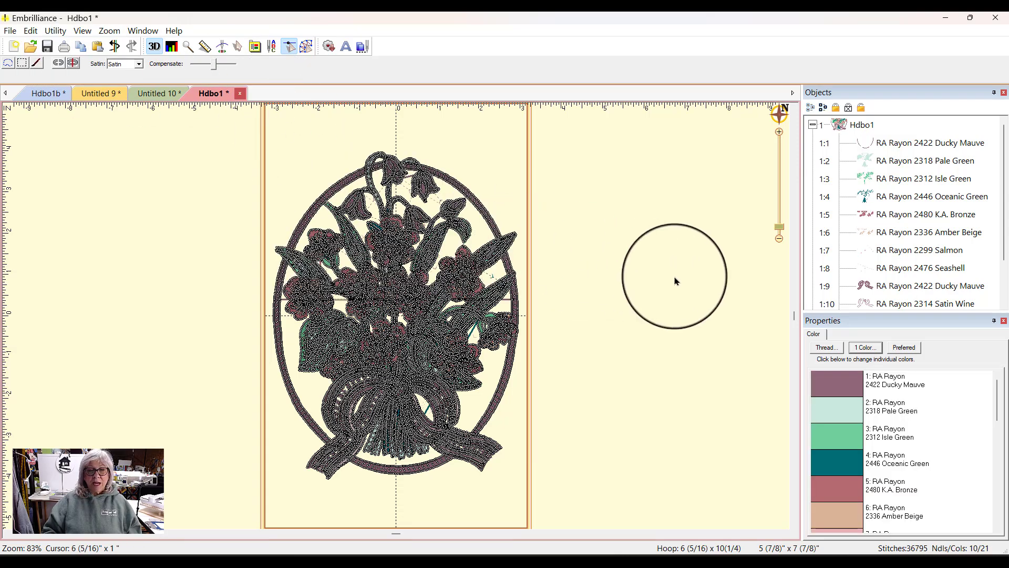
Step: Select the upper half of the split bouquet and move it straight up to a vertical position of about 3 1/16"
{"action": "left_click", "coordinate": [238, 48]}
{"action": "left_click", "coordinate": [405, 251]}
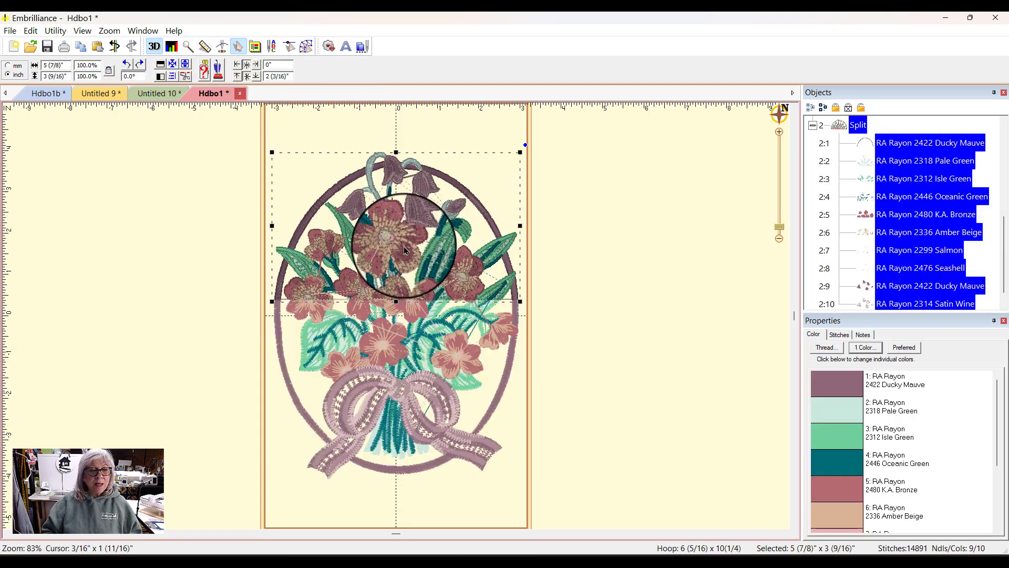
{"action": "left_click_drag", "start_coordinate": [404, 250], "coordinate": [403, 213]}
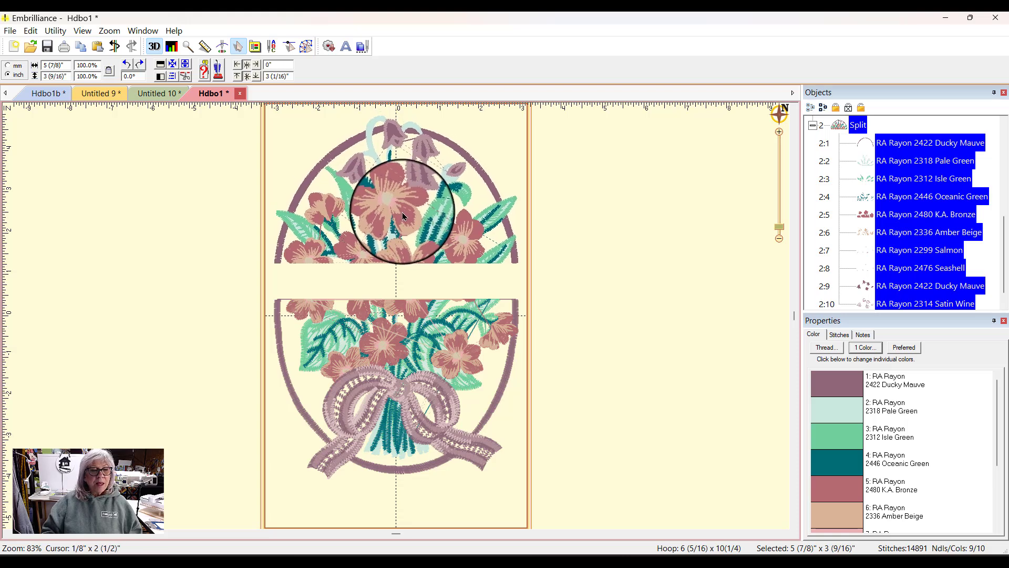
{"action": "key", "text": "Escape"}
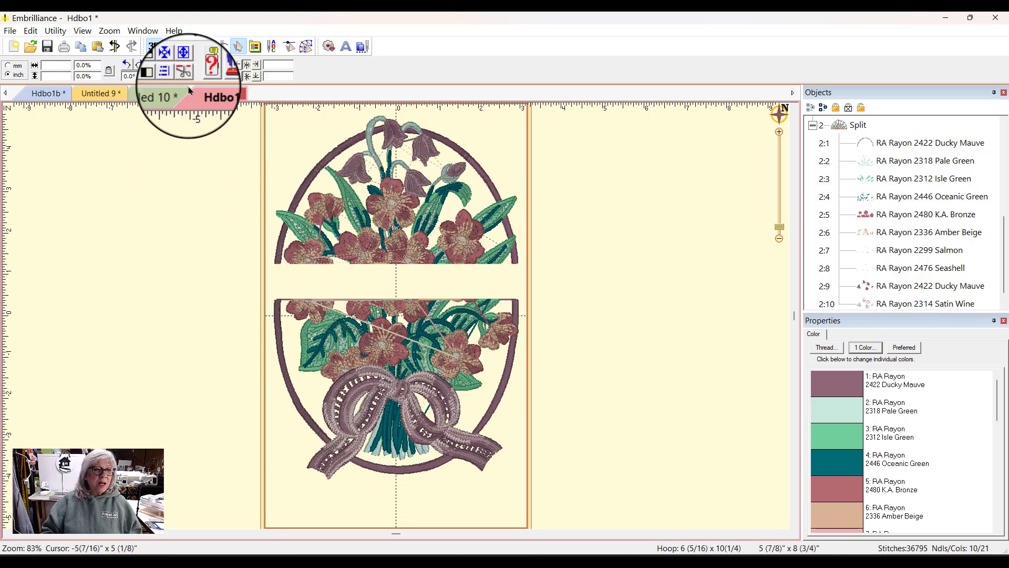
Step: Add lettering that reads "Best Mama" and position it in the gap between the two bouquet halves
{"action": "left_click", "coordinate": [346, 47]}
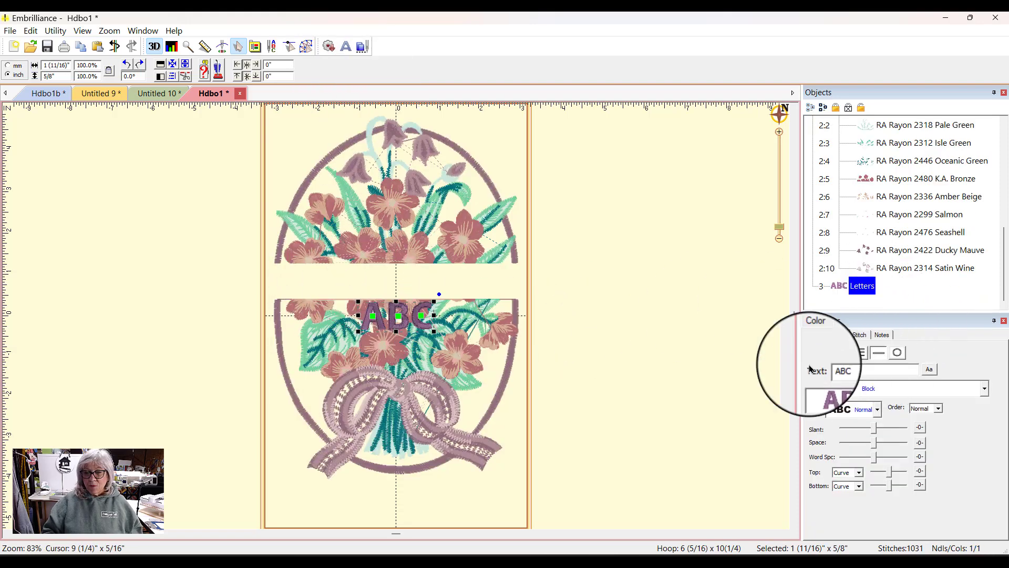
{"action": "left_click_drag", "start_coordinate": [405, 310], "coordinate": [411, 288]}
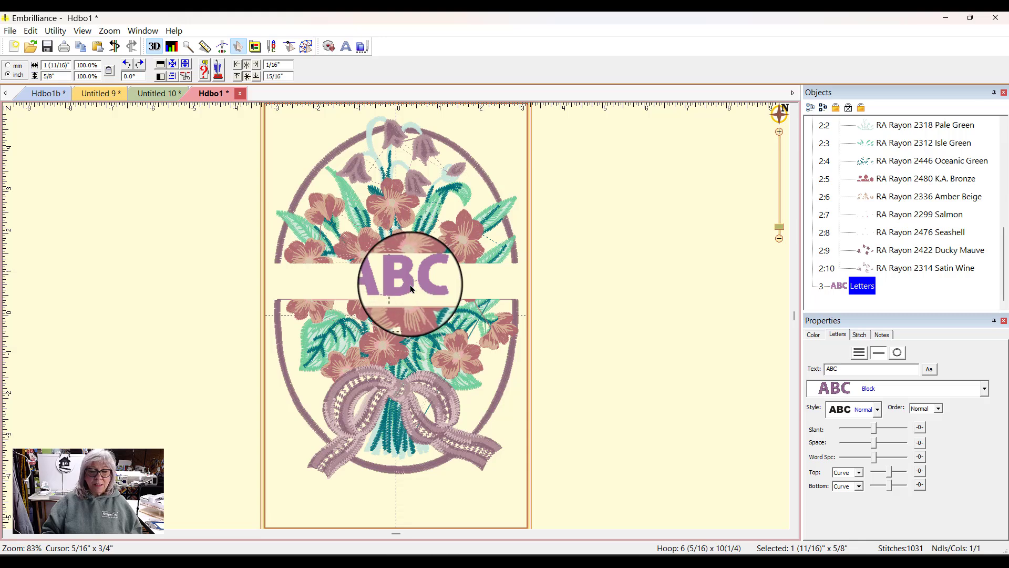
{"action": "left_click_drag", "start_coordinate": [843, 368], "coordinate": [762, 342]}
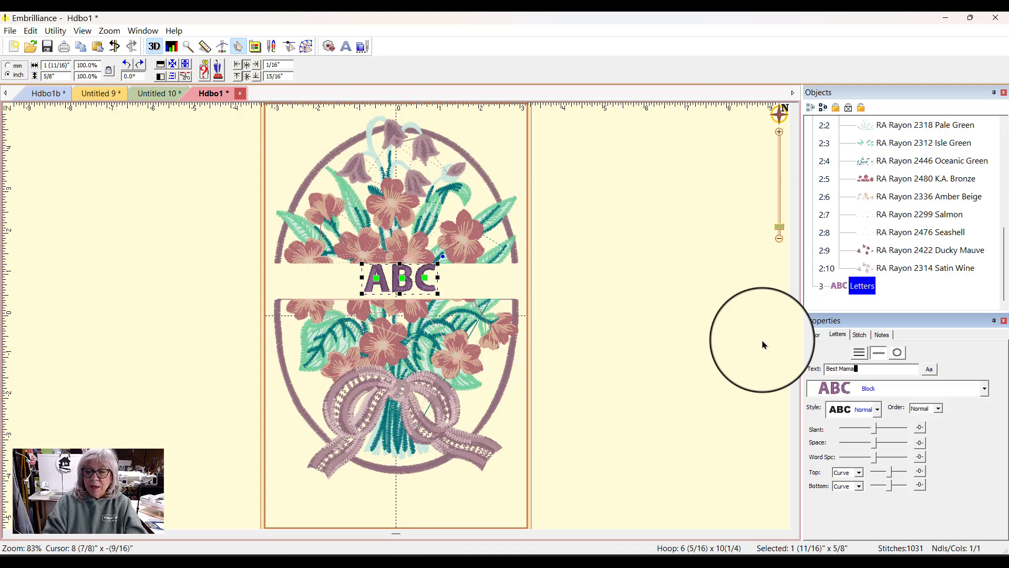
{"action": "key", "text": "Return"}
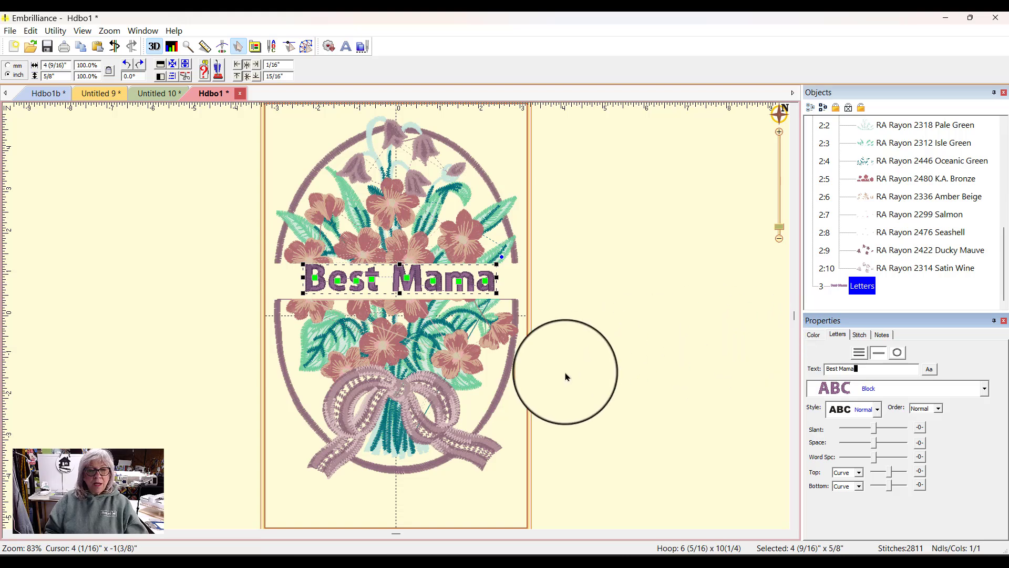
{"action": "left_click", "coordinate": [568, 371]}
{"action": "left_click_drag", "start_coordinate": [415, 283], "coordinate": [412, 286]}
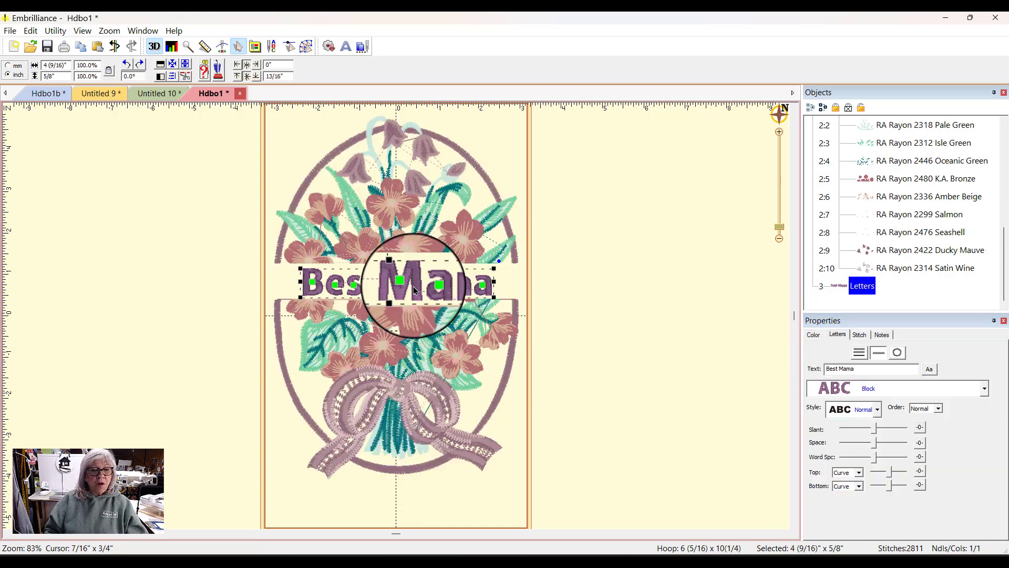
Step: Try the DBJJ Kailee Script 1 Half In font on the lettering
{"action": "left_click", "coordinate": [984, 389]}
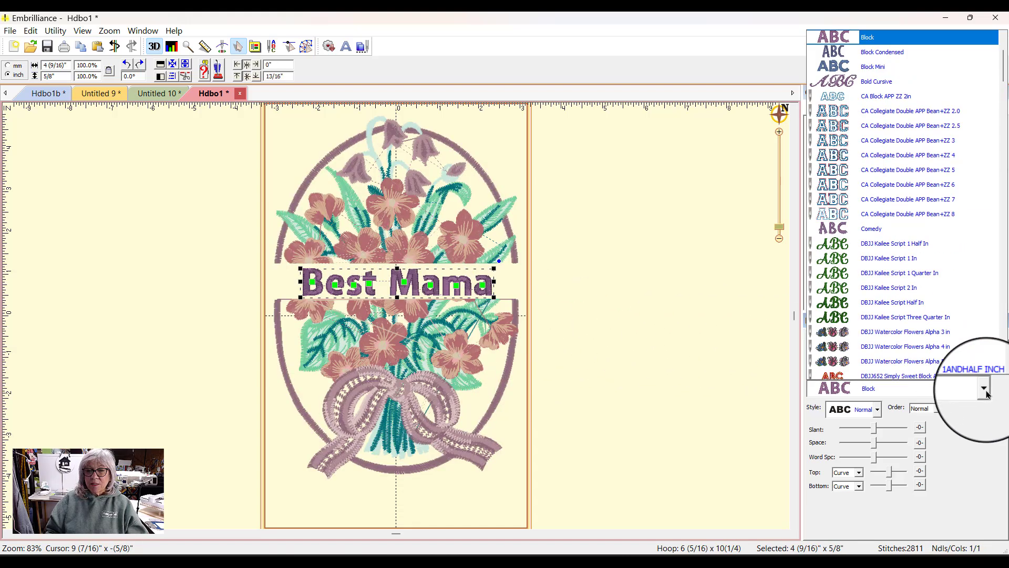
{"action": "scroll", "coordinate": [917, 263], "scroll_direction": "down", "scroll_amount": 3}
{"action": "left_click", "coordinate": [891, 232]}
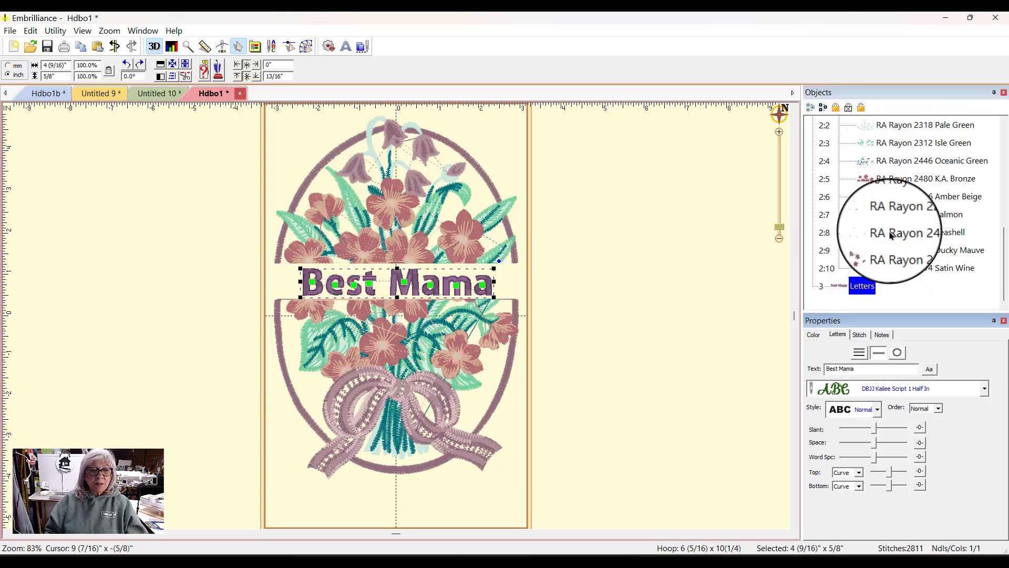
Step: Set the lettering font to DBJJ Kailee Script 1 Quarter In and shrink the text to about 5 5/16" by 13/16" to suit the gap
{"action": "left_click", "coordinate": [984, 390]}
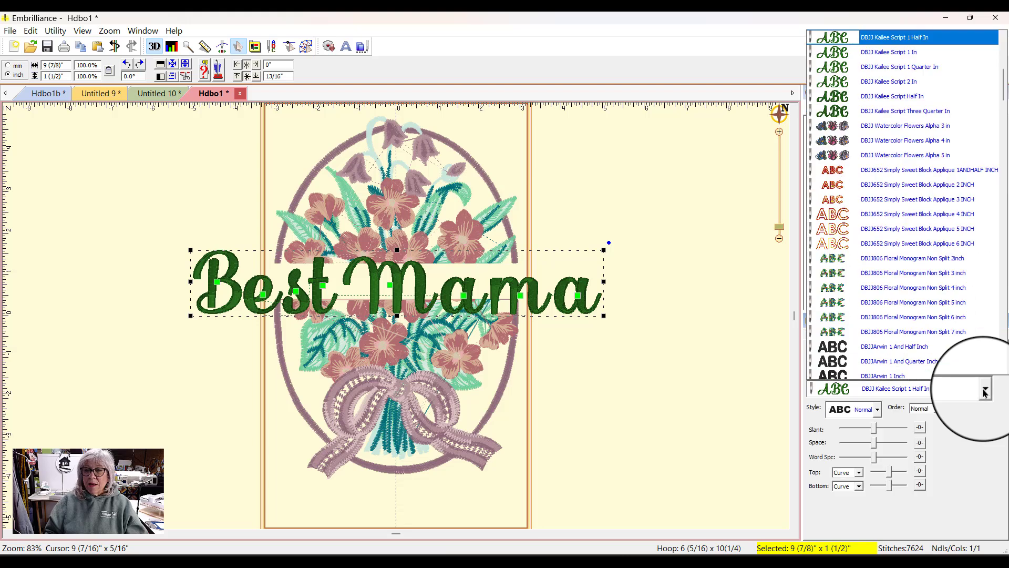
{"action": "scroll", "coordinate": [924, 113], "scroll_direction": "down", "scroll_amount": 1}
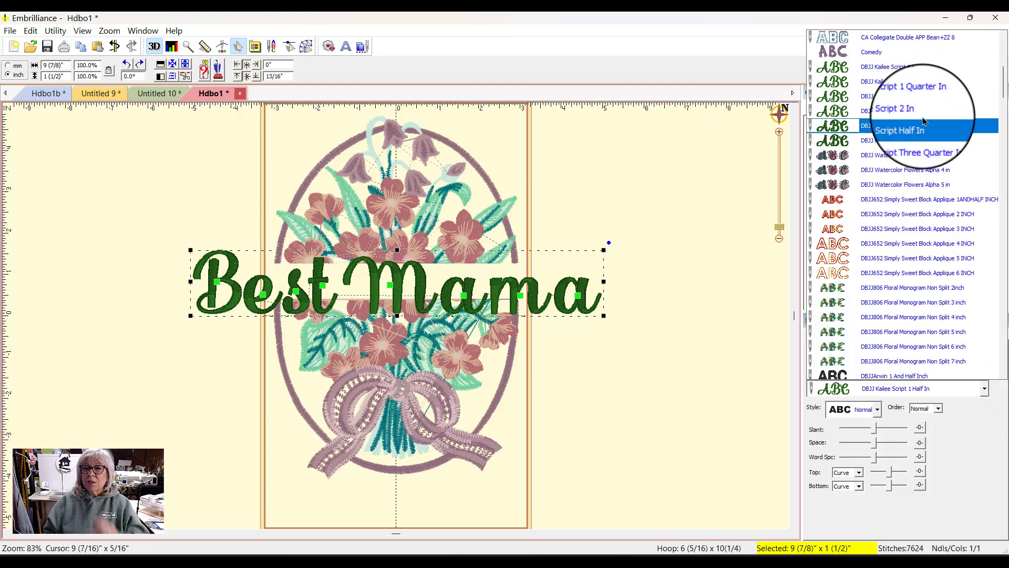
{"action": "left_click", "coordinate": [911, 101]}
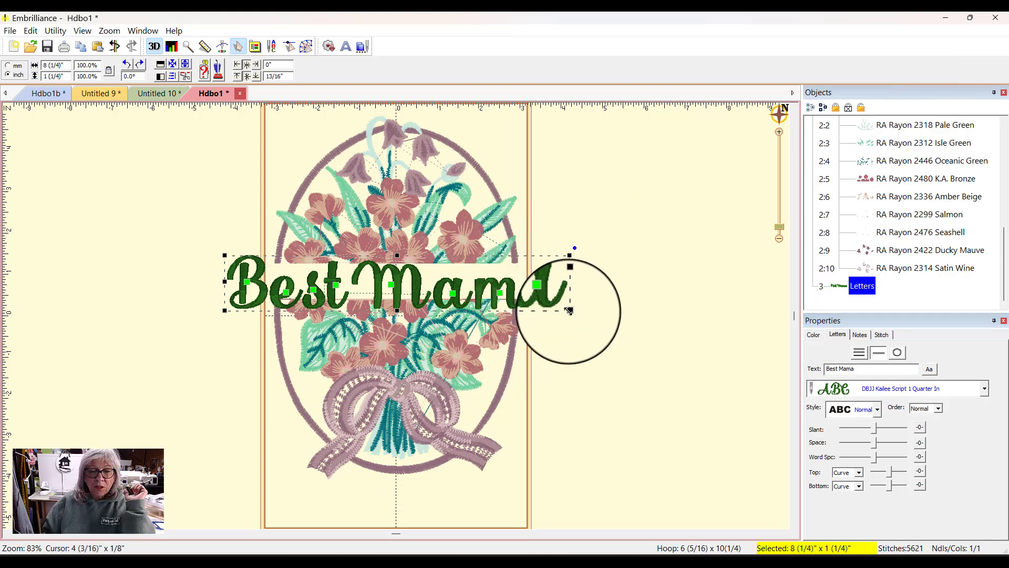
{"action": "left_click_drag", "start_coordinate": [566, 318], "coordinate": [463, 290]}
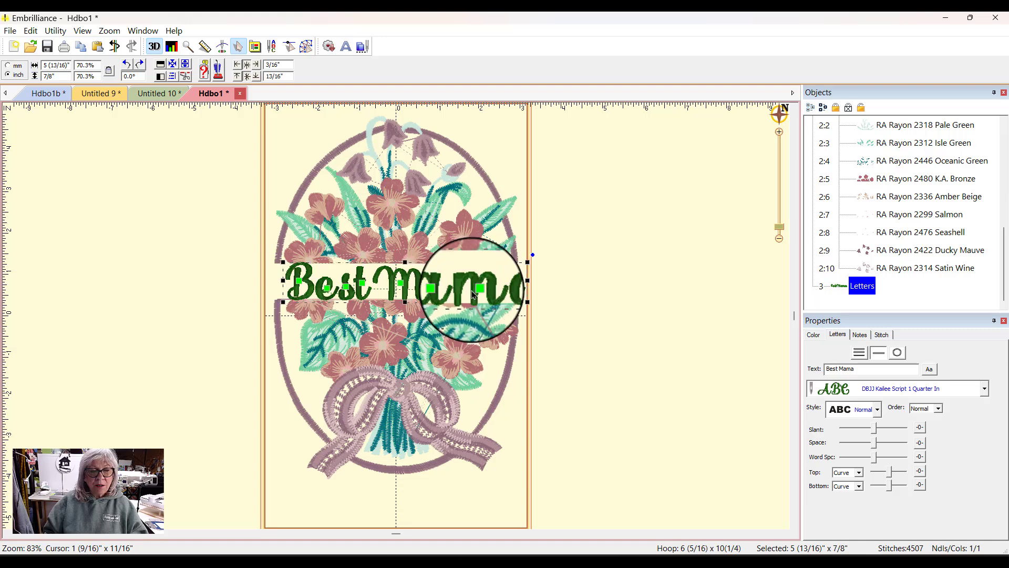
{"action": "left_click_drag", "start_coordinate": [528, 305], "coordinate": [523, 297]}
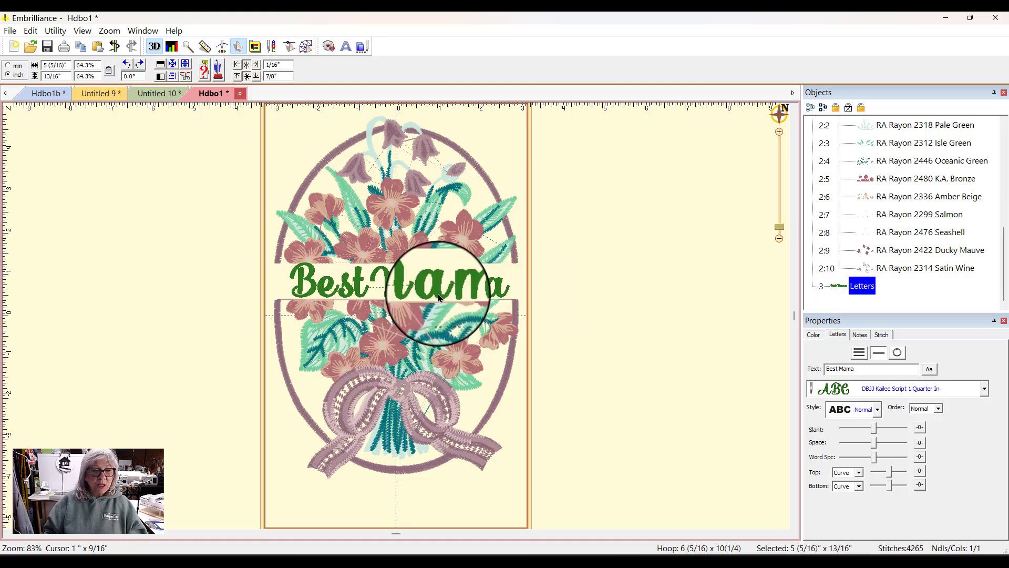
Step: Move the "s" of "Best" closer to the "e" so the two script letters join
{"action": "left_click", "coordinate": [587, 322]}
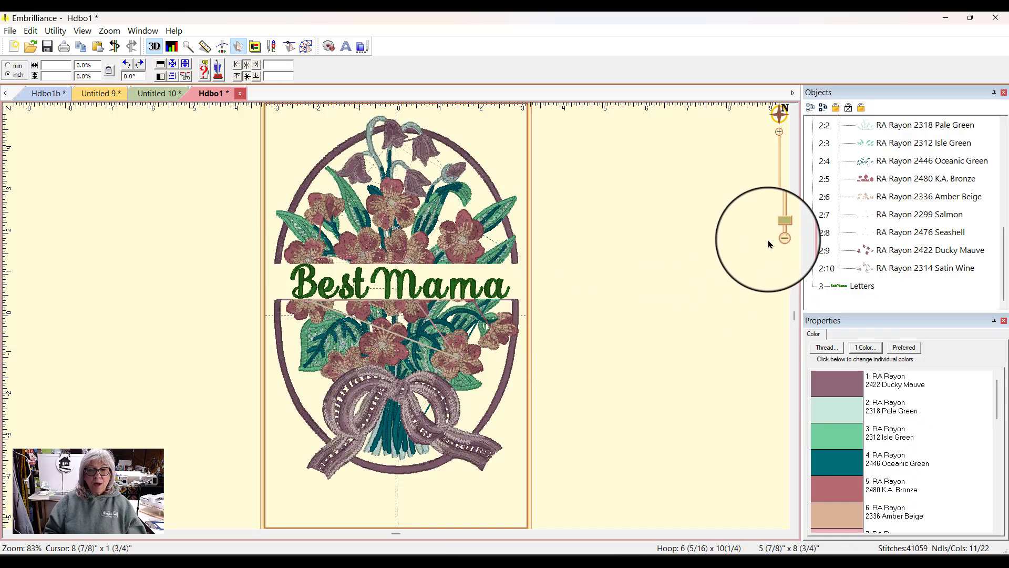
{"action": "left_click_drag", "start_coordinate": [780, 227], "coordinate": [779, 218]}
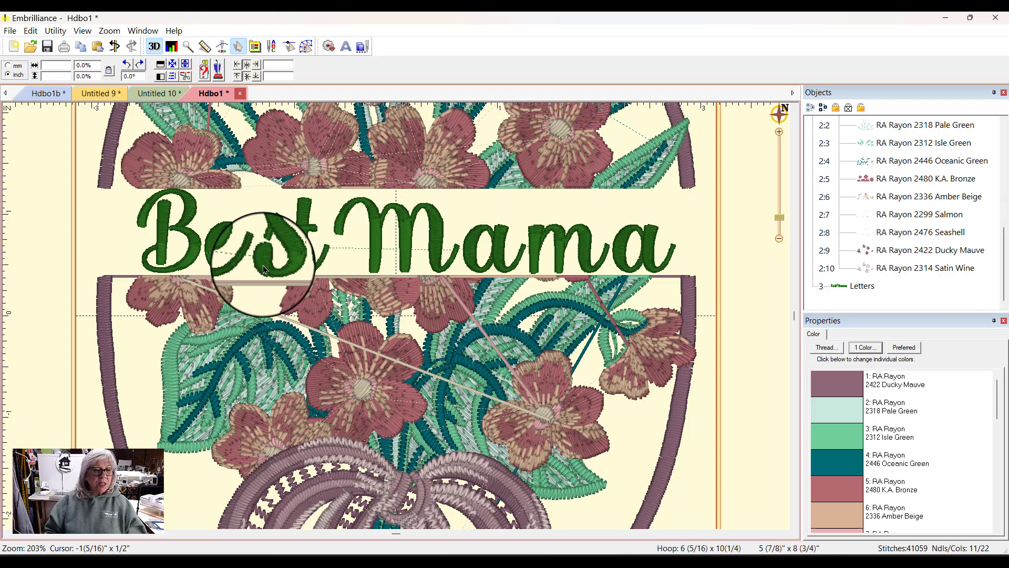
{"action": "left_click", "coordinate": [283, 248]}
{"action": "left_click", "coordinate": [274, 243]}
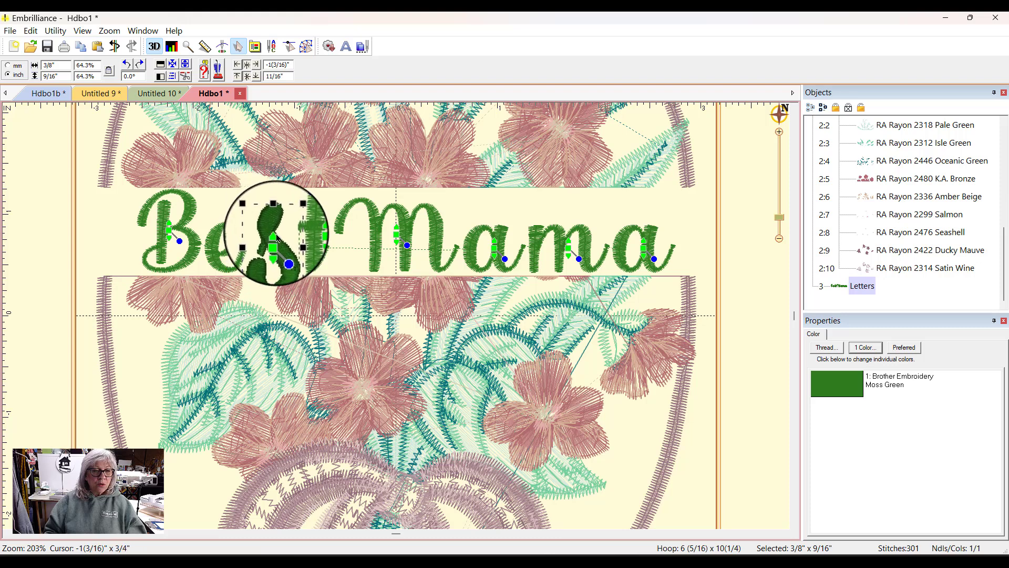
{"action": "left_click_drag", "start_coordinate": [277, 254], "coordinate": [265, 253]}
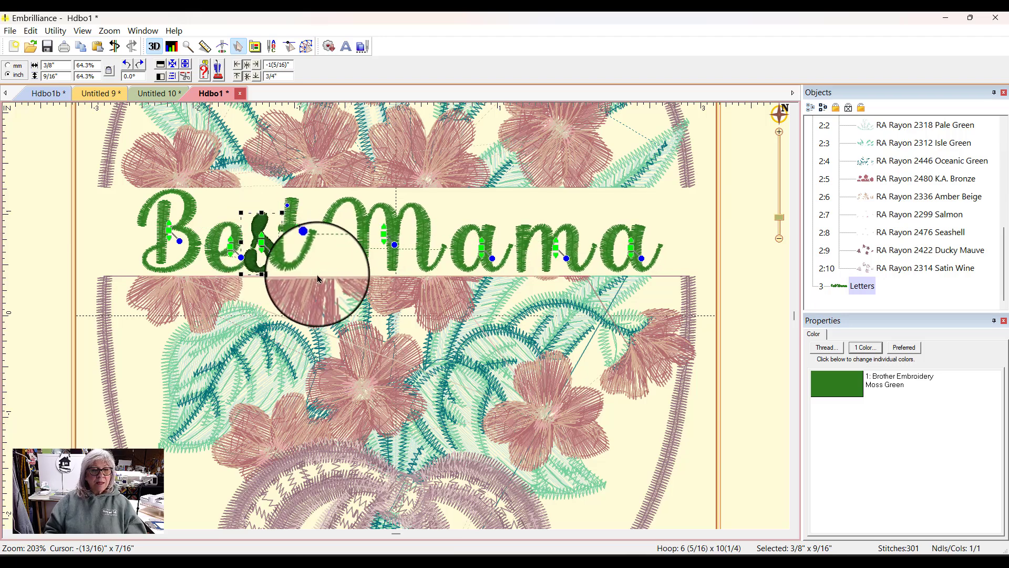
{"action": "left_click", "coordinate": [334, 293]}
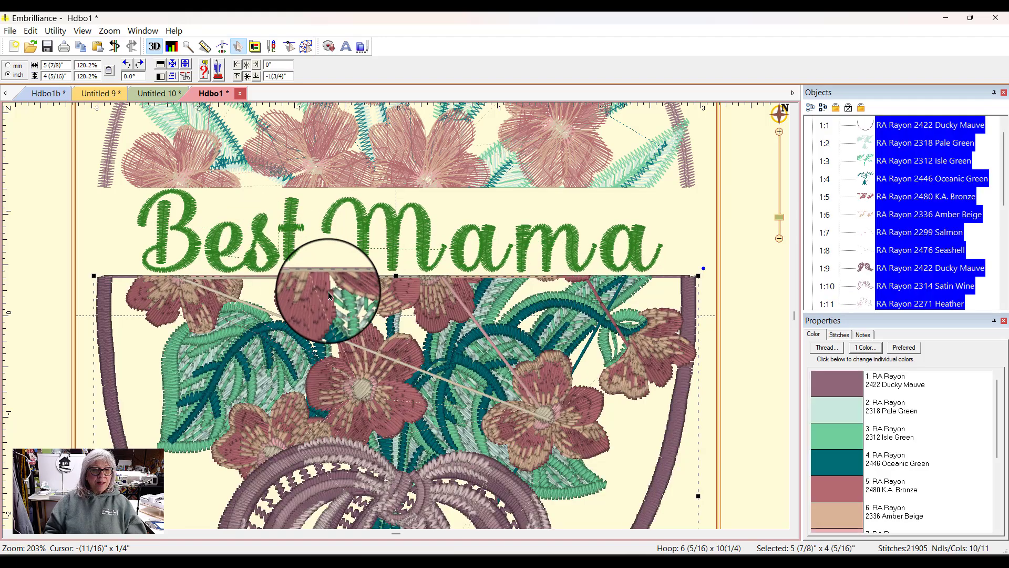
Step: Tighten the spacing in "Mama" by moving the first "a", the second "m" and the final "a" each closer to the preceding letter
{"action": "left_click", "coordinate": [462, 264]}
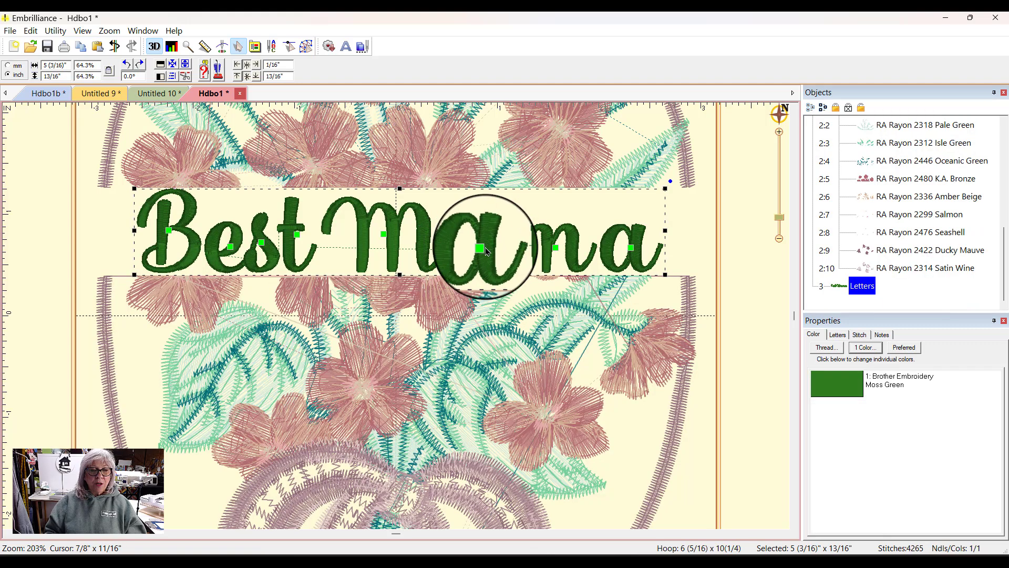
{"action": "left_click", "coordinate": [482, 249]}
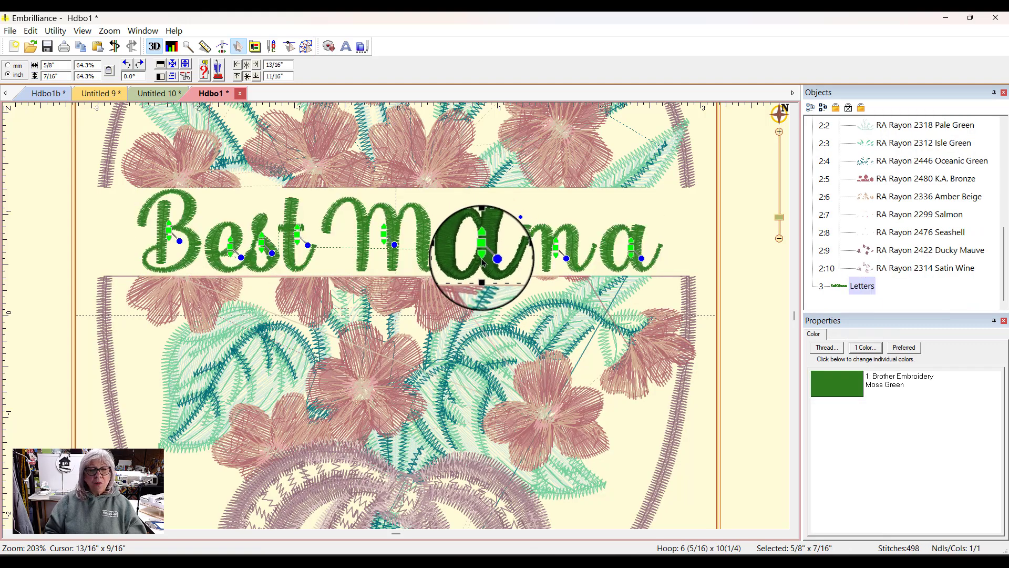
{"action": "left_click_drag", "start_coordinate": [483, 257], "coordinate": [473, 258]}
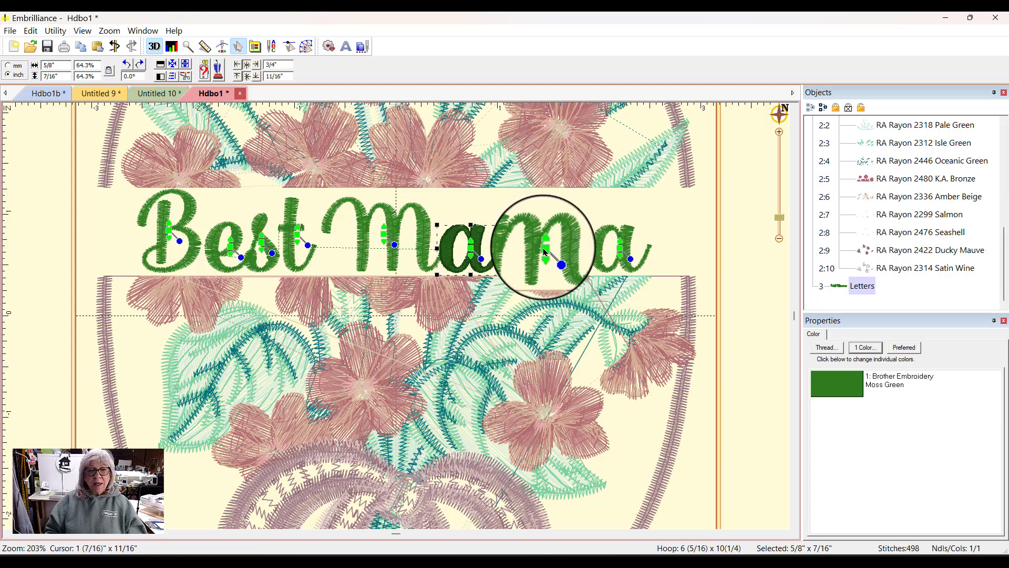
{"action": "left_click", "coordinate": [546, 253]}
{"action": "left_click_drag", "start_coordinate": [547, 258], "coordinate": [536, 258]}
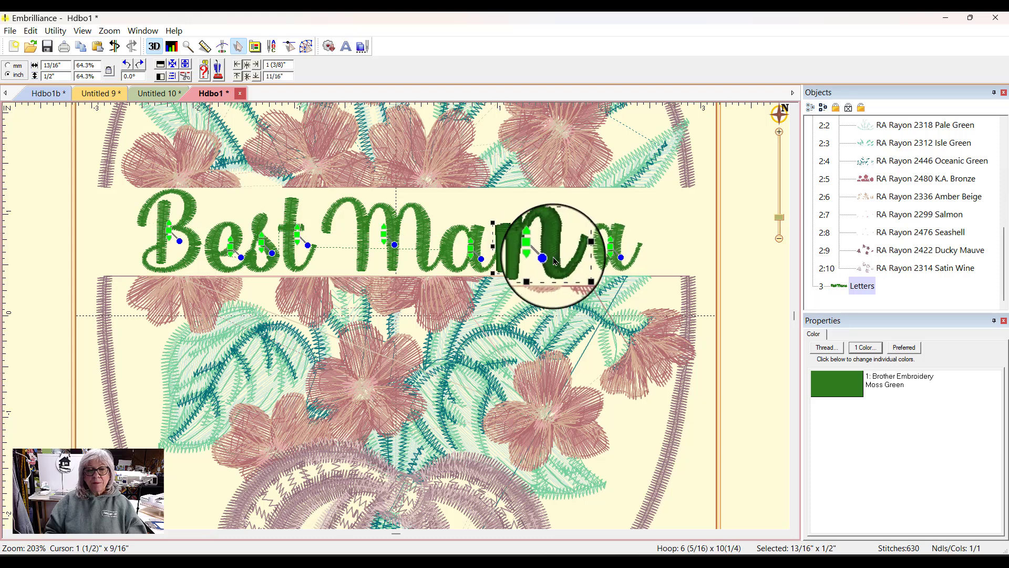
{"action": "left_click", "coordinate": [610, 252]}
{"action": "left_click_drag", "start_coordinate": [613, 252], "coordinate": [610, 251]}
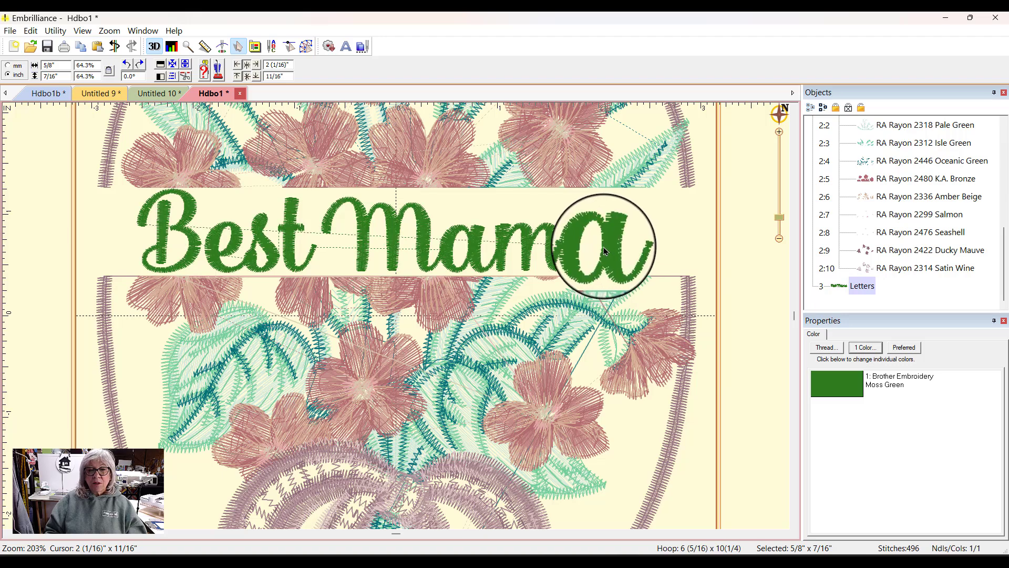
{"action": "left_click", "coordinate": [710, 231]}
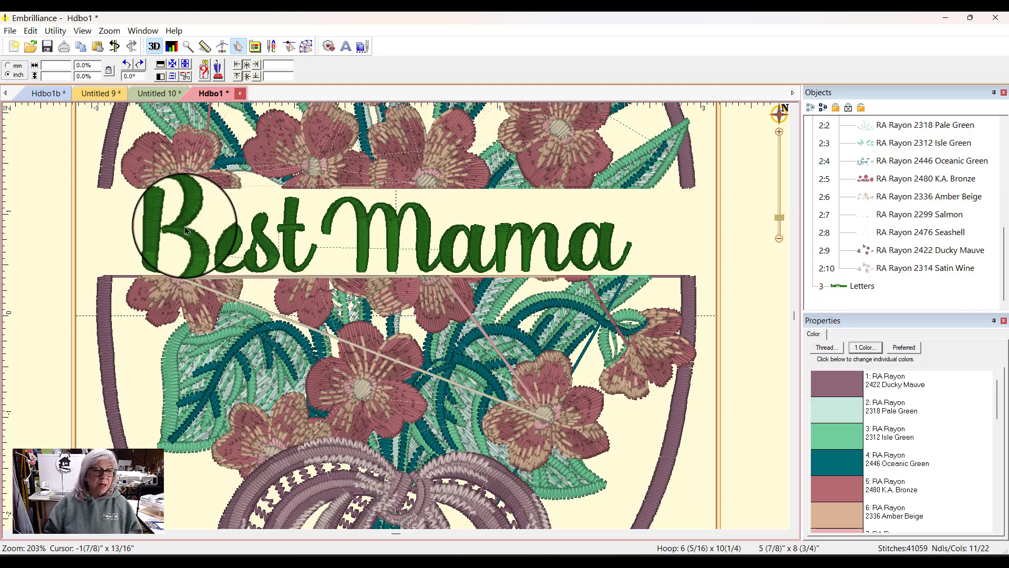
Step: Change the "Best Mama" lettering's thread color to RA Rayon 2480 K.A. Bronze from the current page's palette
{"action": "left_click", "coordinate": [862, 286]}
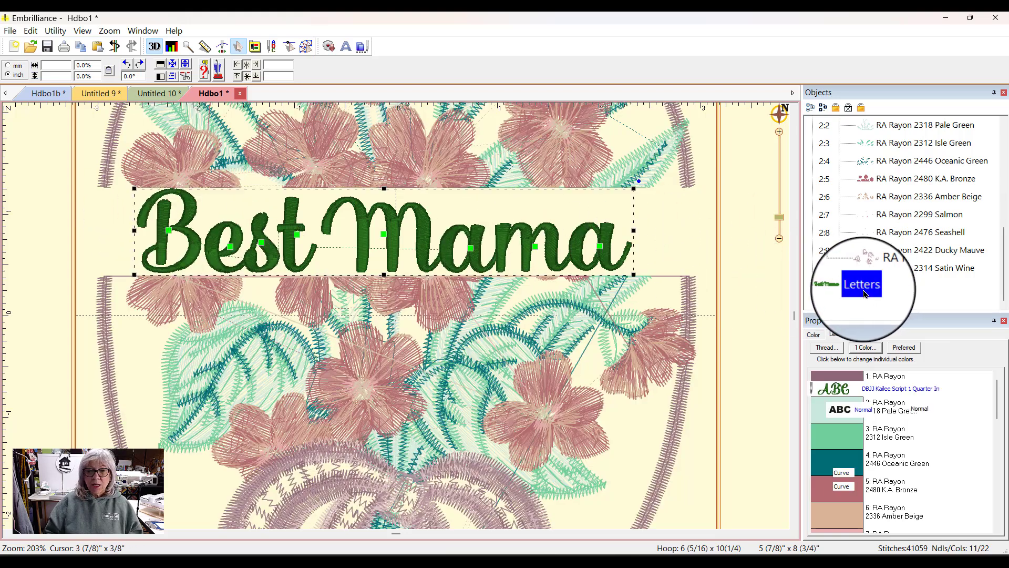
{"action": "left_click", "coordinate": [812, 336]}
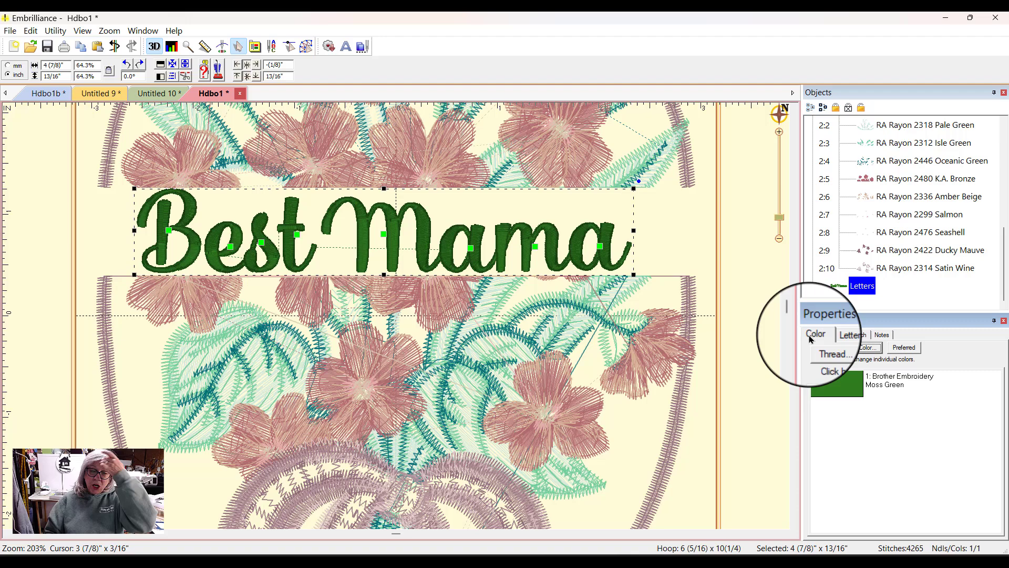
{"action": "left_click", "coordinate": [839, 390]}
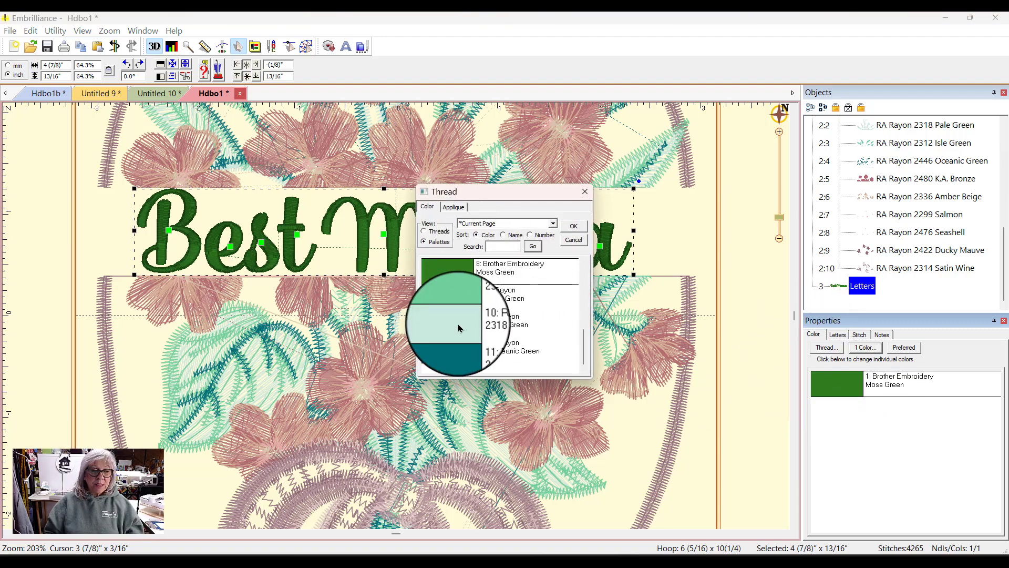
{"action": "scroll", "coordinate": [451, 332], "scroll_direction": "up", "scroll_amount": 4}
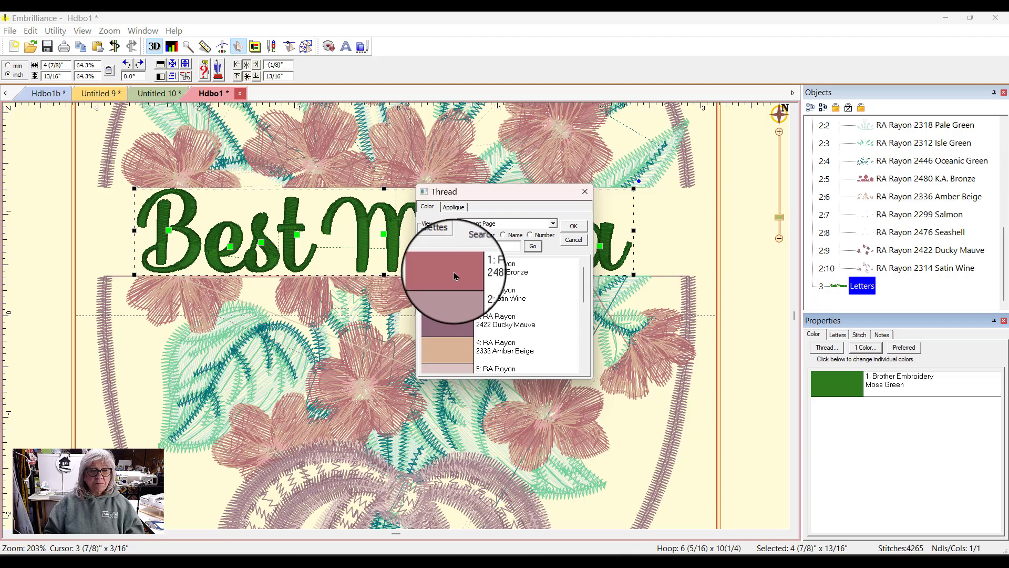
{"action": "left_click", "coordinate": [455, 276]}
{"action": "left_click", "coordinate": [574, 225]}
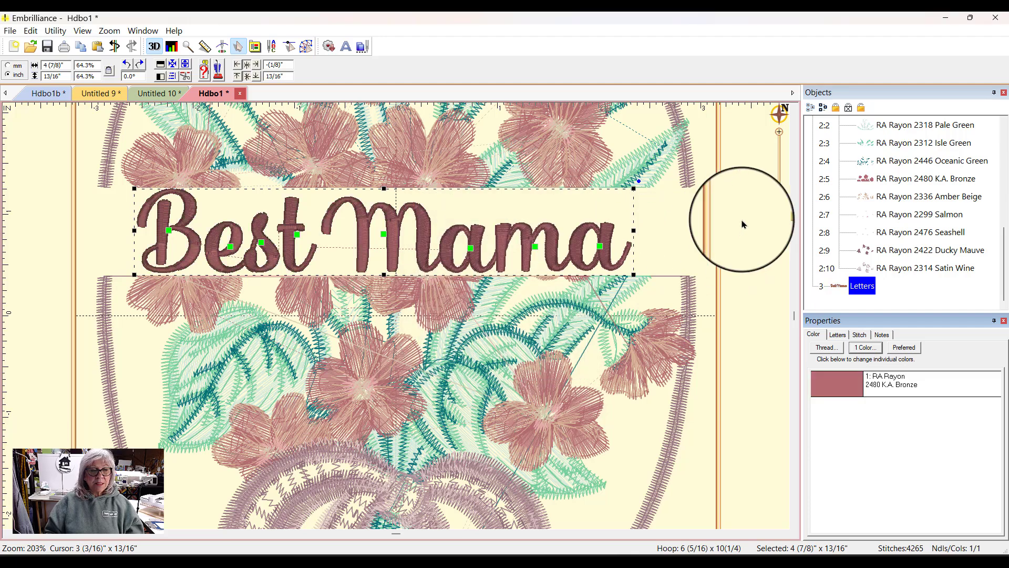
{"action": "left_click", "coordinate": [734, 171]}
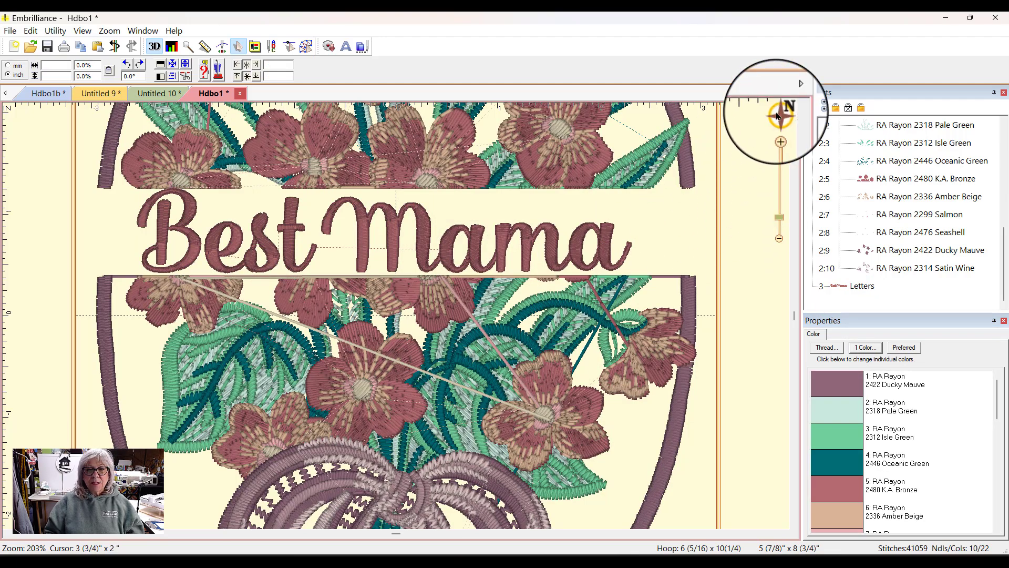
Step: Stretch the "Best Mama" lettering to about 5 3/4" wide and shift it to span the gap between the bouquet halves
{"action": "mouse_move", "coordinate": [780, 112]}
{"action": "left_click", "coordinate": [670, 108]}
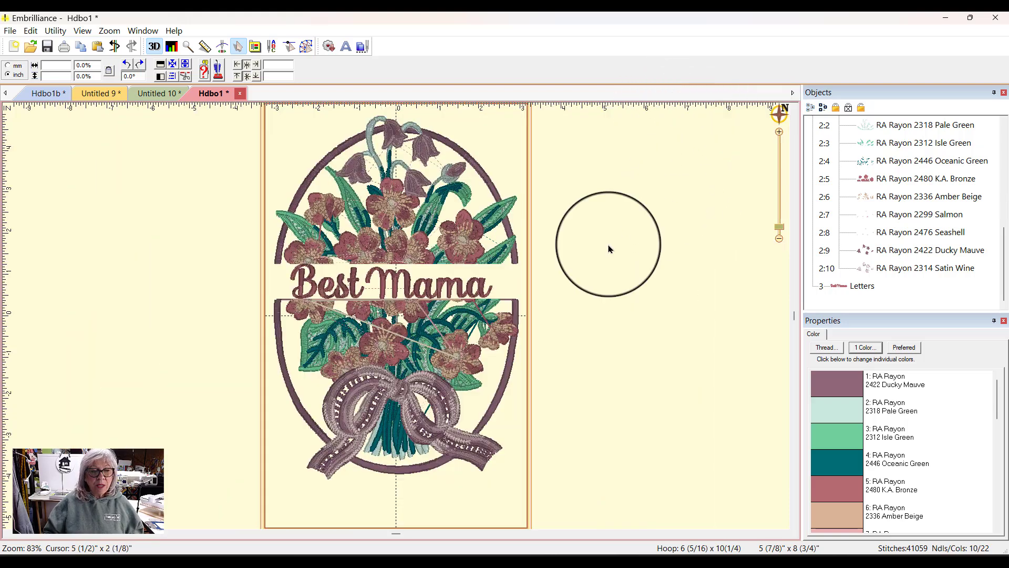
{"action": "left_click", "coordinate": [474, 287]}
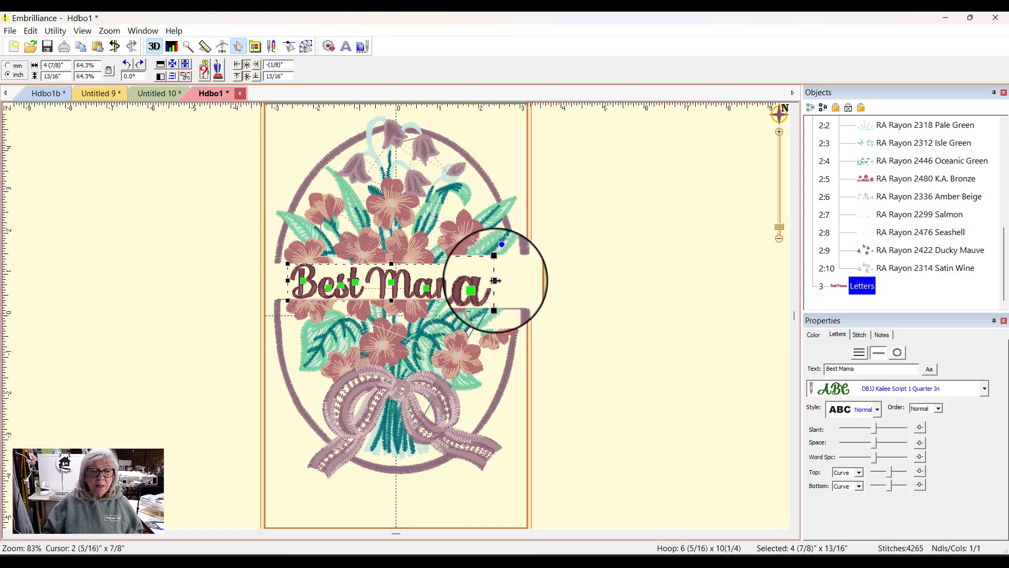
{"action": "left_click_drag", "start_coordinate": [495, 281], "coordinate": [531, 281]}
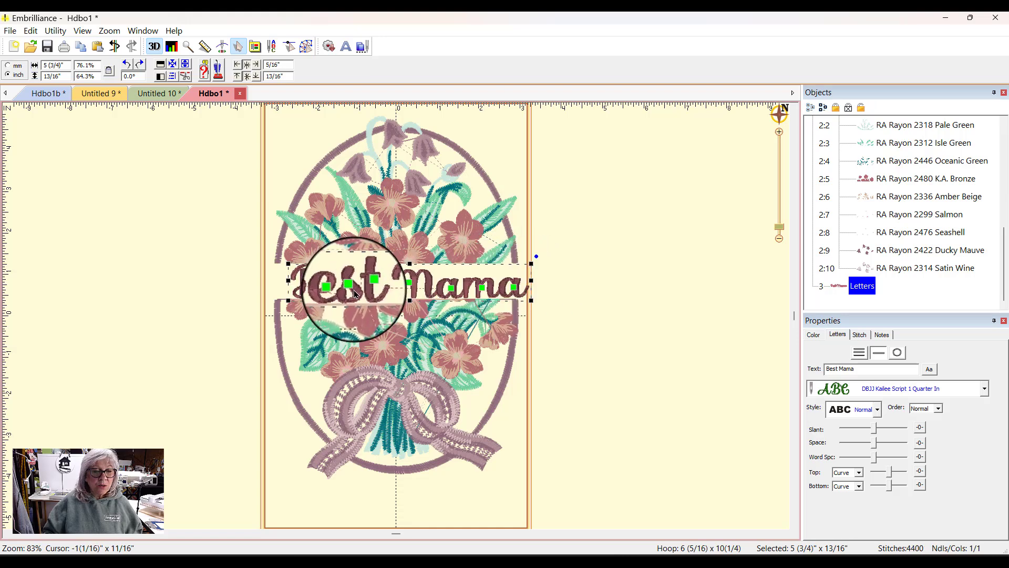
{"action": "left_click_drag", "start_coordinate": [355, 293], "coordinate": [344, 293]}
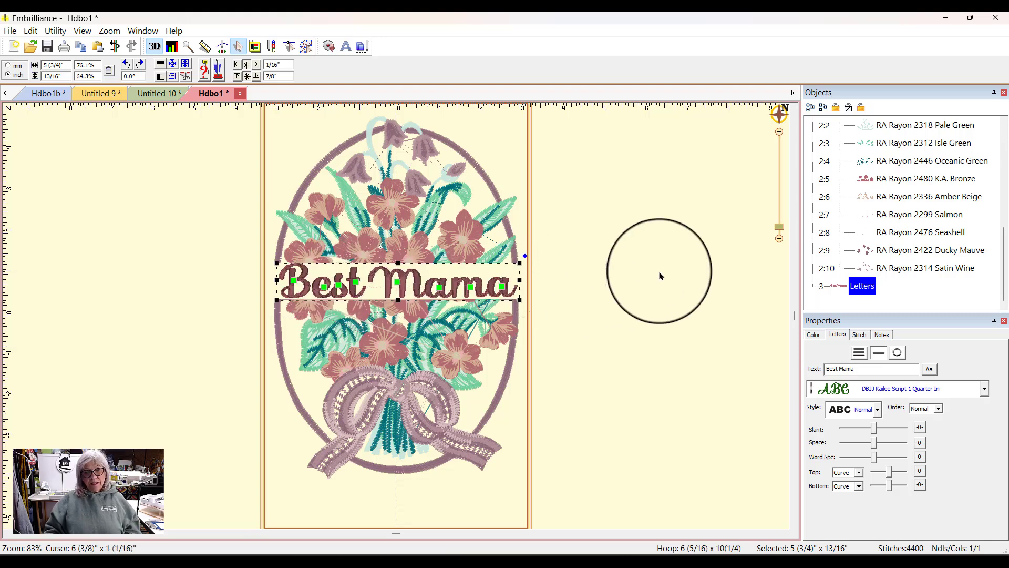
{"action": "left_click", "coordinate": [660, 273]}
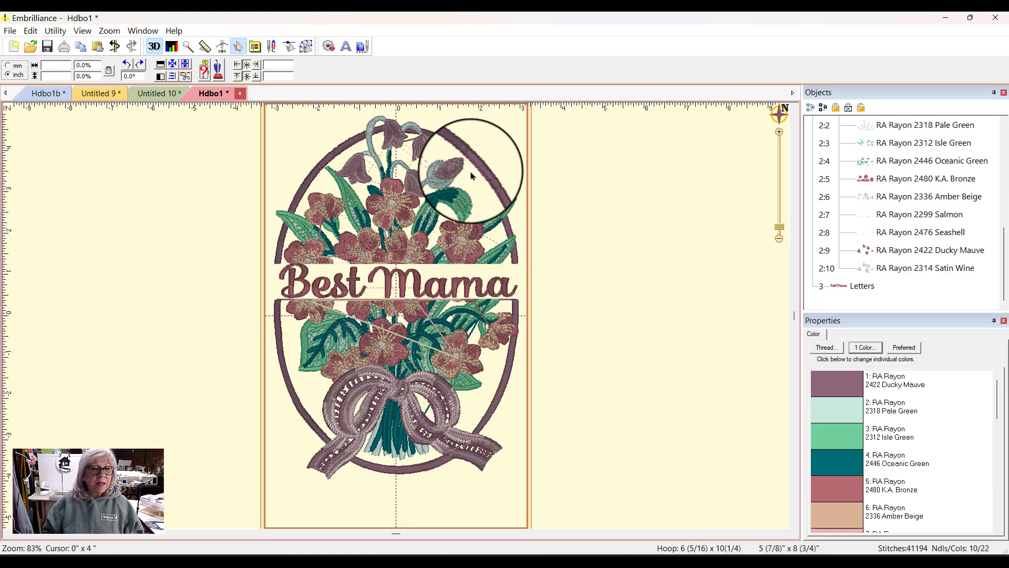
Step: Delete the lettering and both bouquet halves to clear the page
{"action": "left_click_drag", "start_coordinate": [252, 126], "coordinate": [576, 509]}
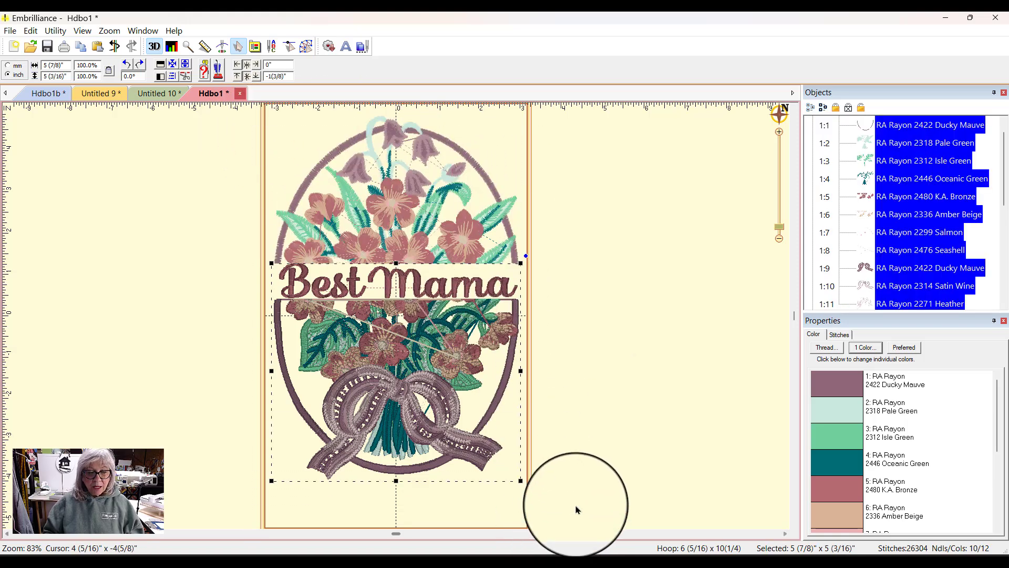
{"action": "key", "text": "Delete"}
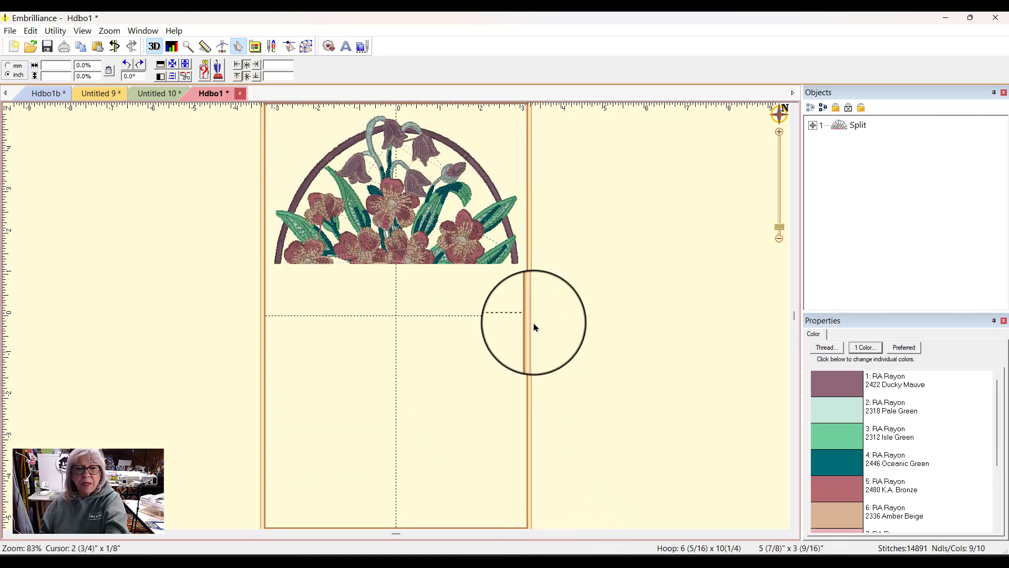
{"action": "key", "text": "Delete"}
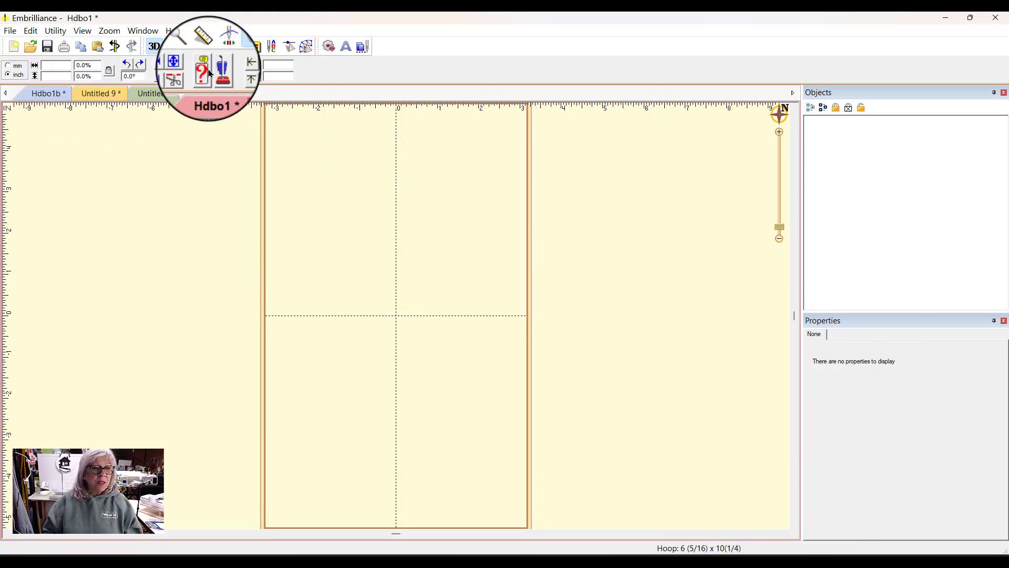
Step: Add lettering with the single letter R, enlarge it to about 3" by 2 3/4", and move it near the hoop's centre
{"action": "left_click", "coordinate": [346, 47]}
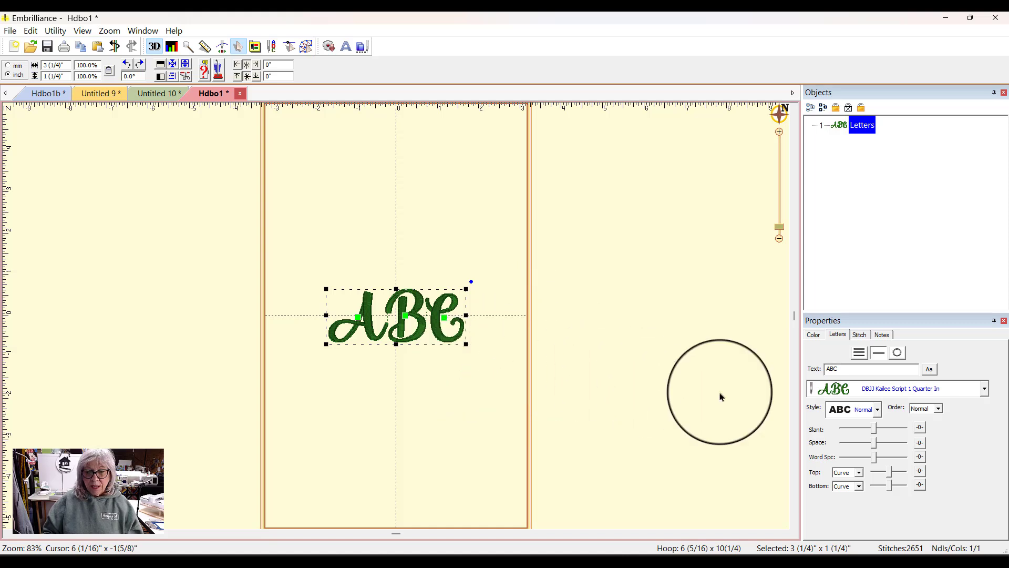
{"action": "double_click", "coordinate": [835, 368]}
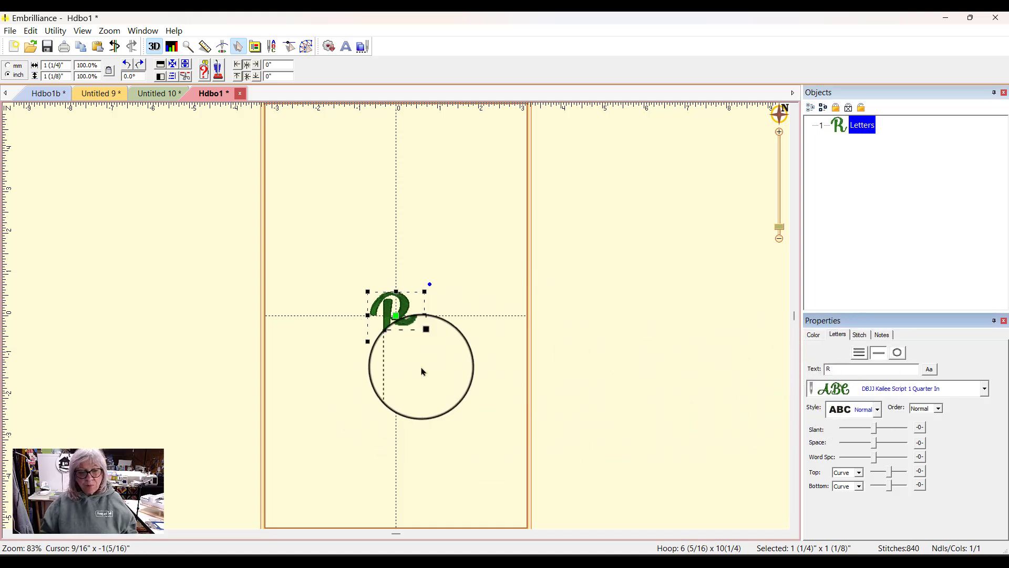
{"action": "left_click_drag", "start_coordinate": [425, 339], "coordinate": [492, 451]}
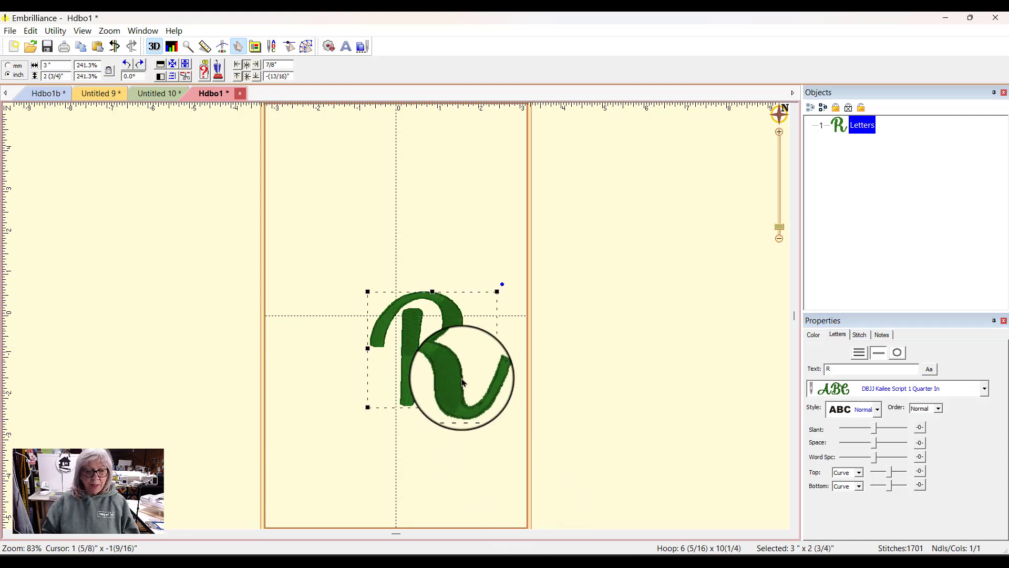
{"action": "left_click_drag", "start_coordinate": [452, 377], "coordinate": [427, 319]}
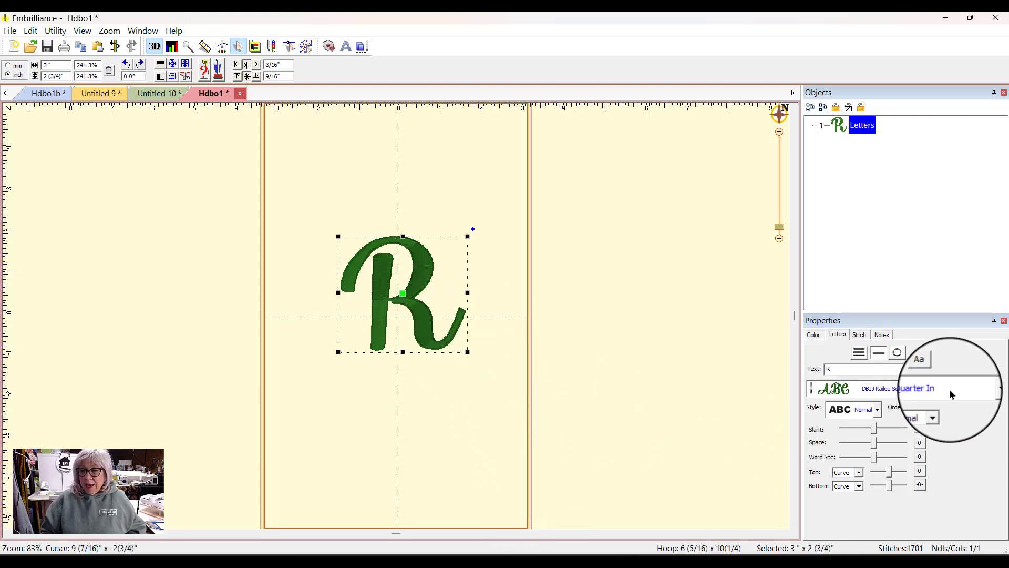
Step: Set the letter R's font to DBJJ806 Floral Monogram Non Split 6 inch
{"action": "left_click", "coordinate": [982, 388]}
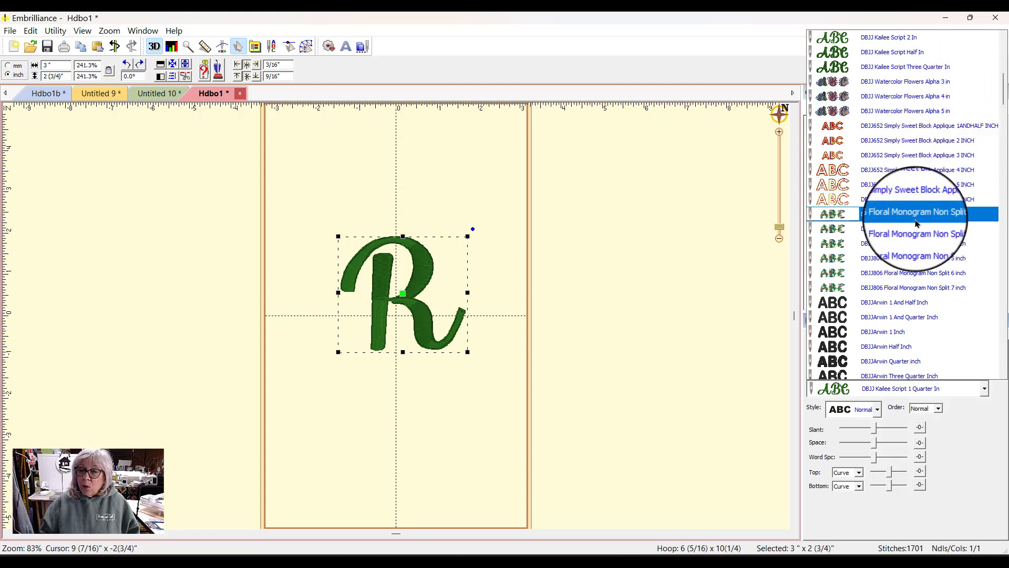
{"action": "left_click", "coordinate": [944, 279]}
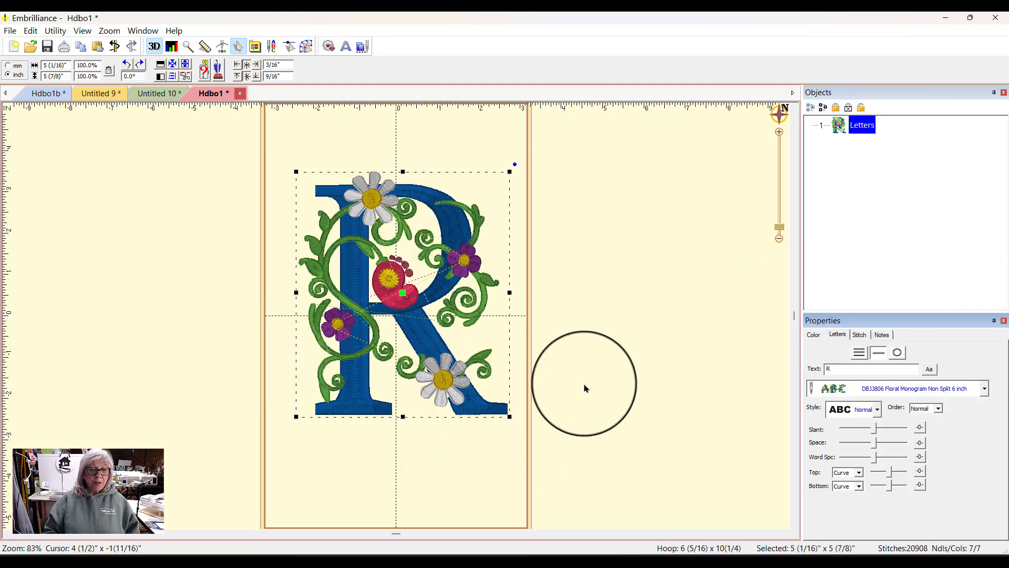
{"action": "left_click", "coordinate": [584, 388]}
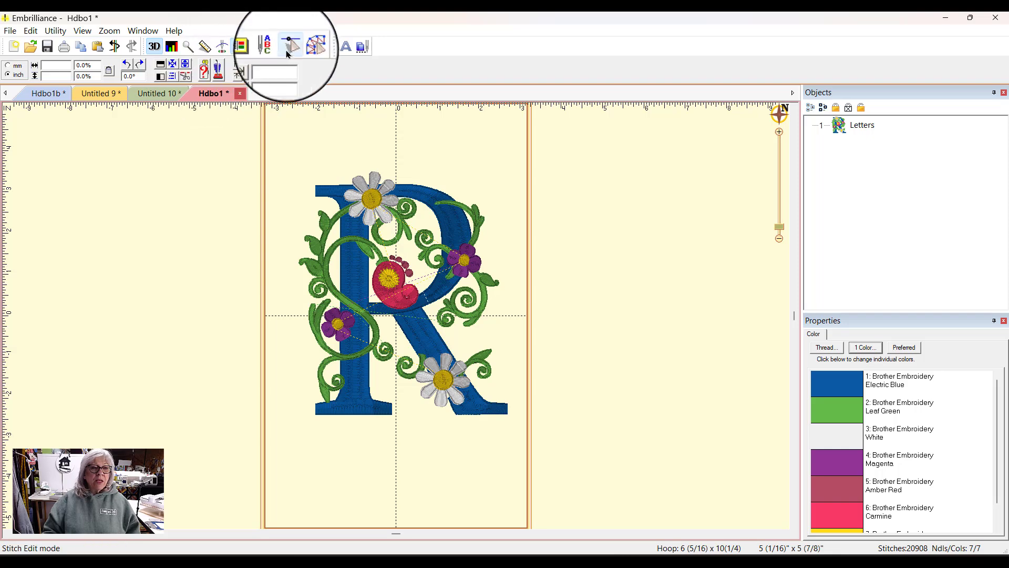
Step: Preview the floral R's stitching sequence in the stitch simulator, rewind it to the start, and return to selection mode
{"action": "left_click", "coordinate": [222, 49]}
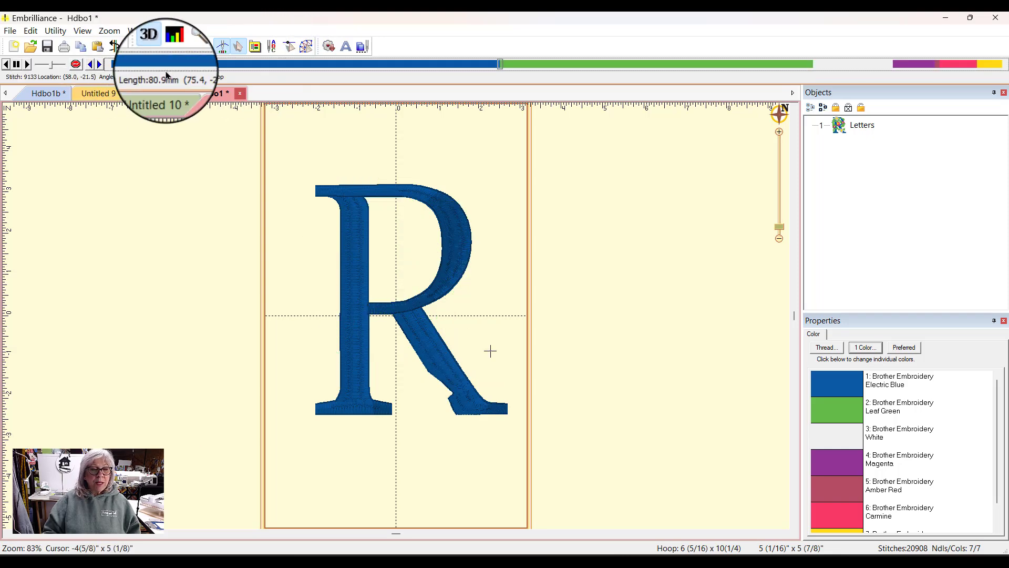
{"action": "left_click", "coordinate": [112, 64]}
{"action": "left_click_drag", "start_coordinate": [443, 65], "coordinate": [85, 65]}
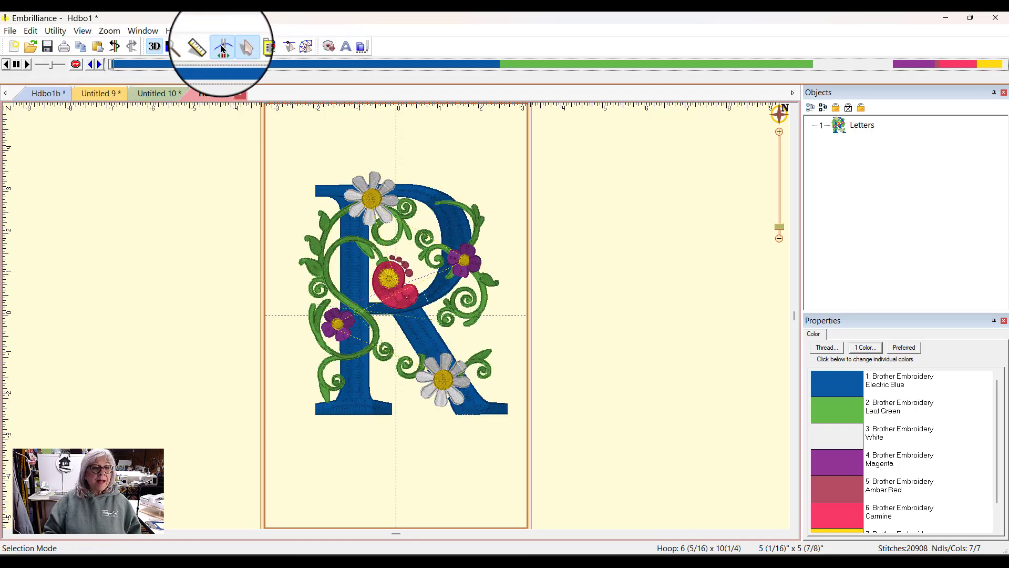
{"action": "left_click", "coordinate": [239, 48]}
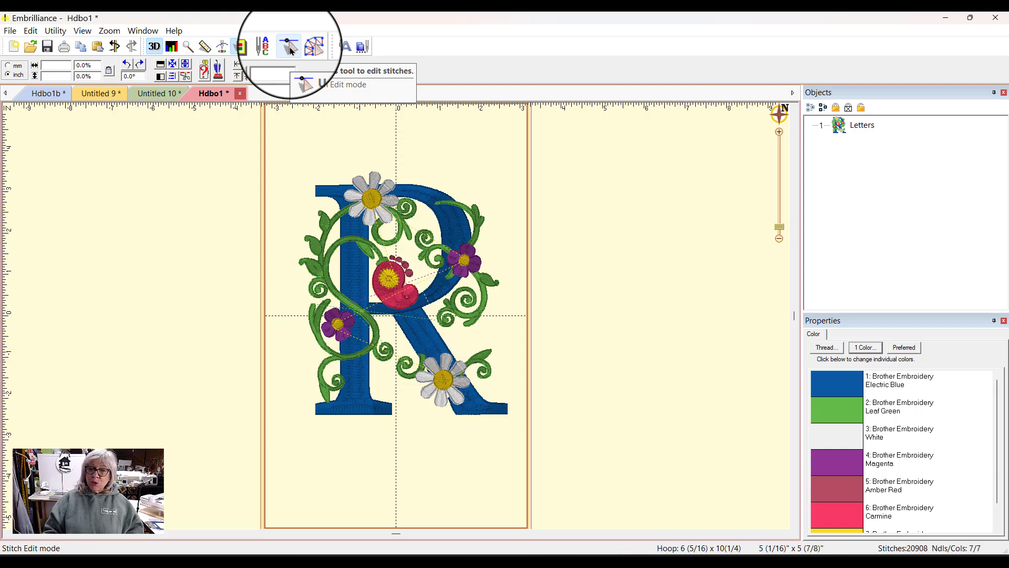
Step: Select the stitches of the floral R's upper half, split them into a separate object, and expand both objects' colour layers
{"action": "left_click", "coordinate": [290, 48]}
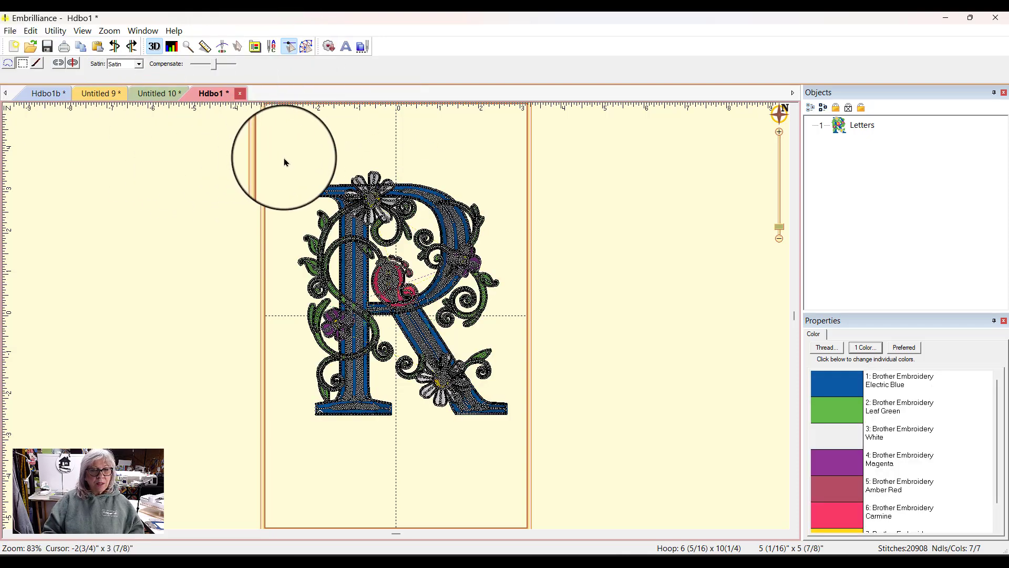
{"action": "left_click_drag", "start_coordinate": [284, 160], "coordinate": [525, 314]}
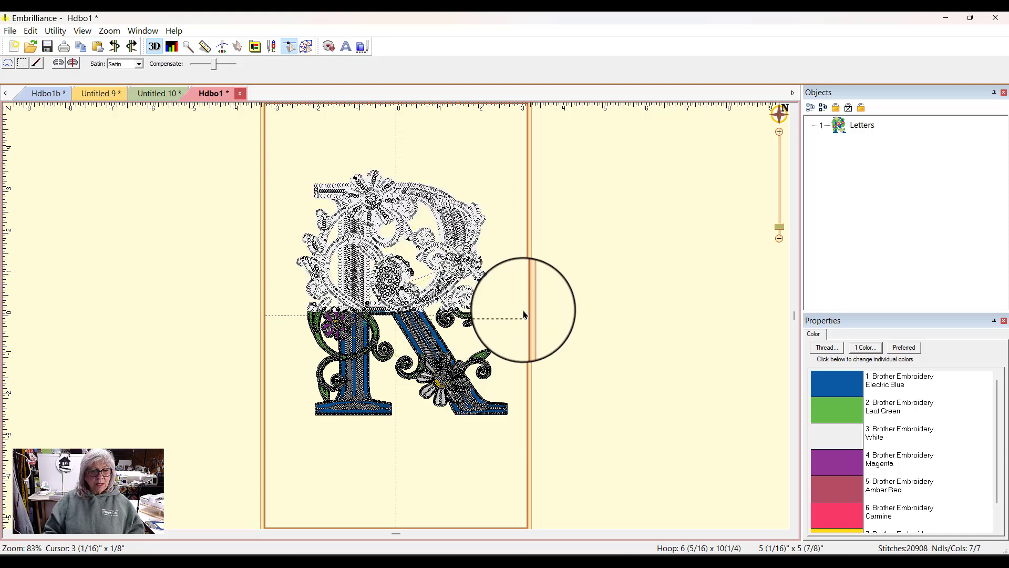
{"action": "left_click", "coordinate": [73, 64]}
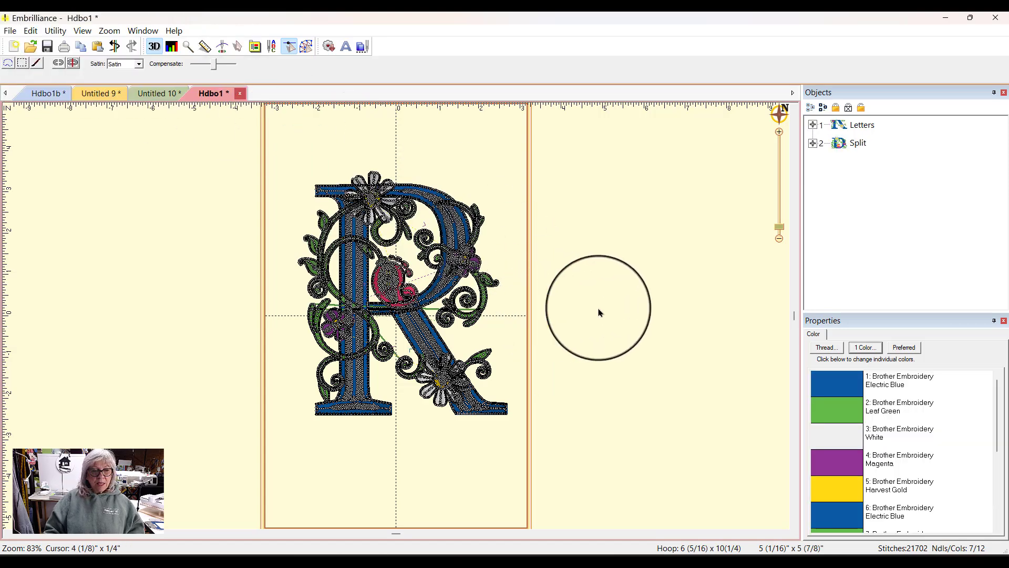
{"action": "left_click", "coordinate": [812, 142]}
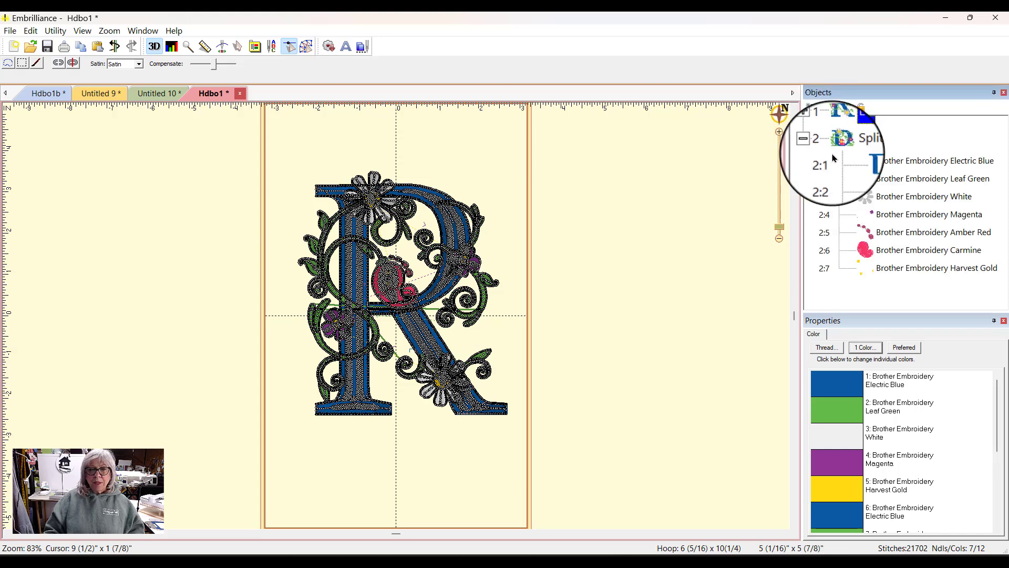
{"action": "left_click", "coordinate": [813, 124]}
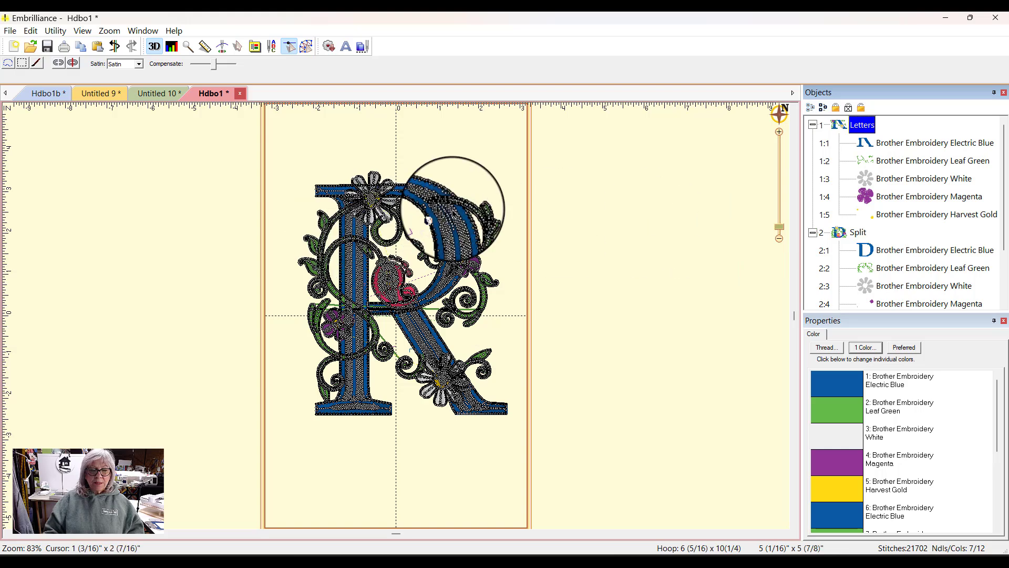
Step: Move the R's upper half up and shift its lower half slightly down to open a gap between them
{"action": "left_click", "coordinate": [238, 46]}
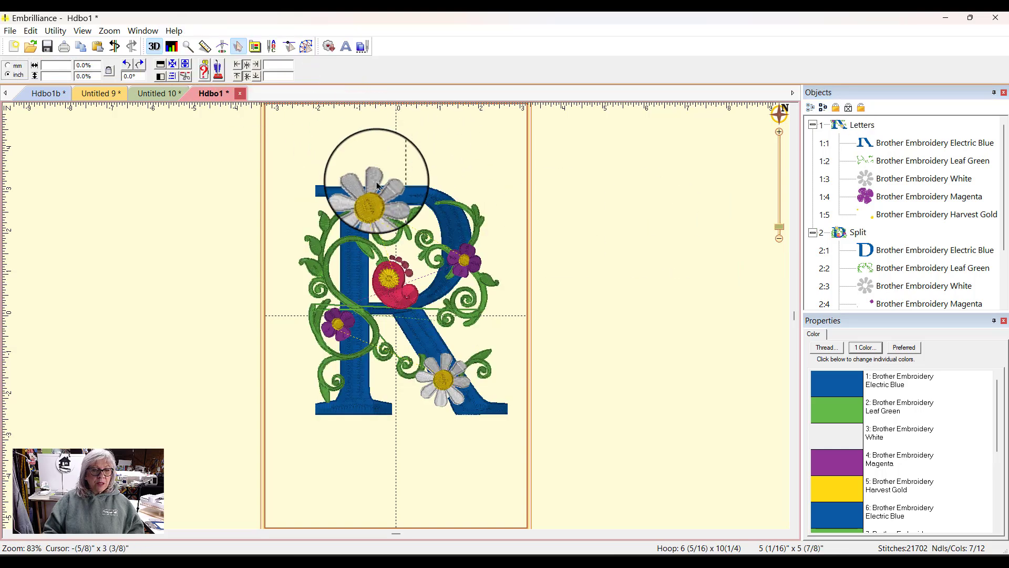
{"action": "left_click_drag", "start_coordinate": [423, 200], "coordinate": [423, 166]}
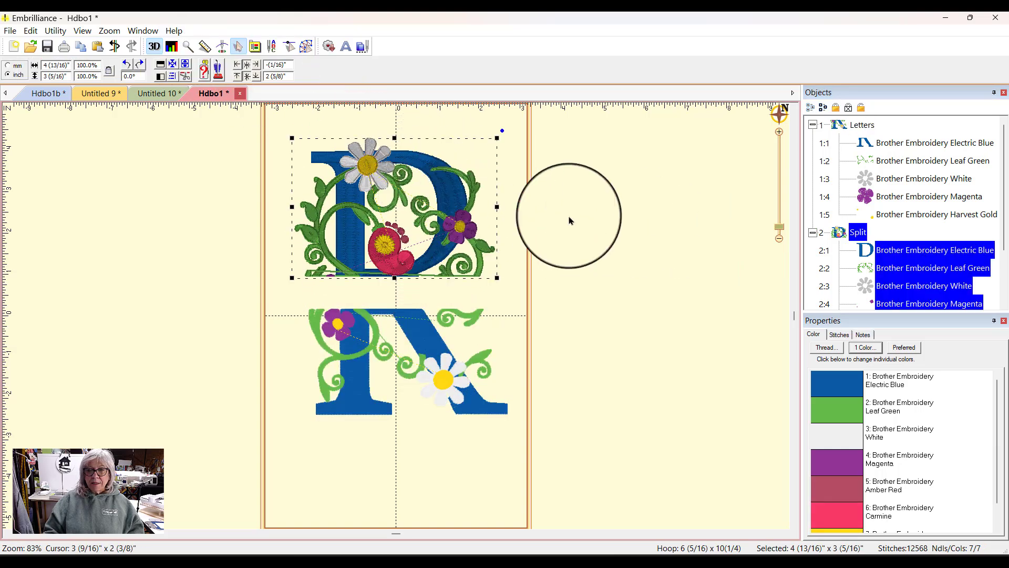
{"action": "left_click", "coordinate": [429, 359]}
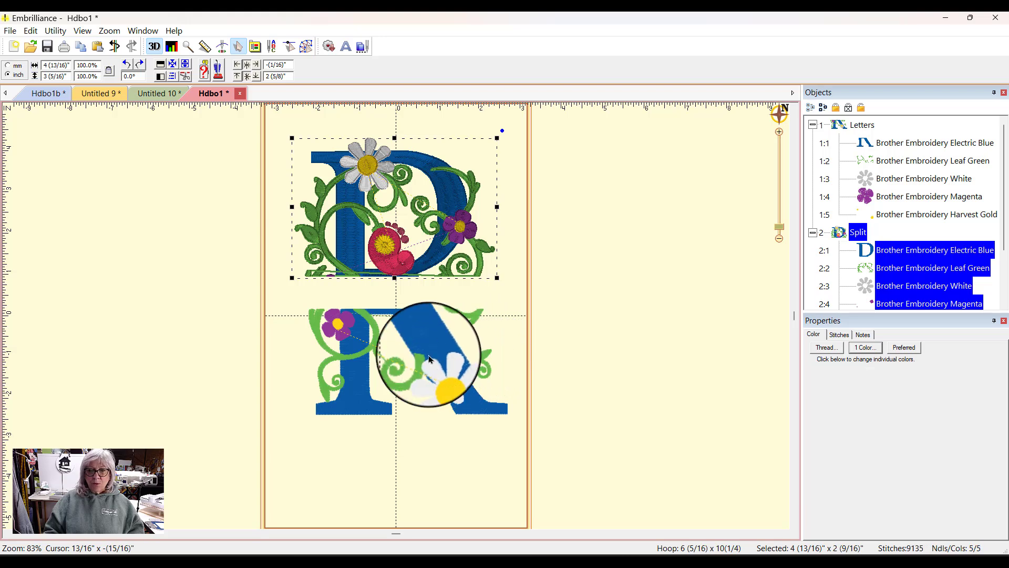
{"action": "left_click_drag", "start_coordinate": [430, 361], "coordinate": [433, 369]}
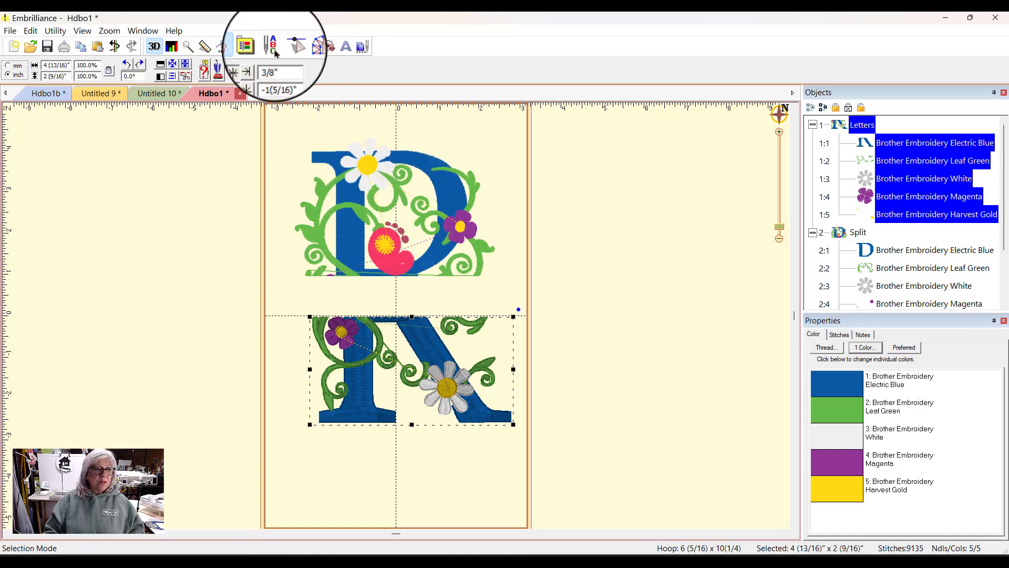
Step: Add a new lettering object with the text "rose"
{"action": "left_click", "coordinate": [346, 47]}
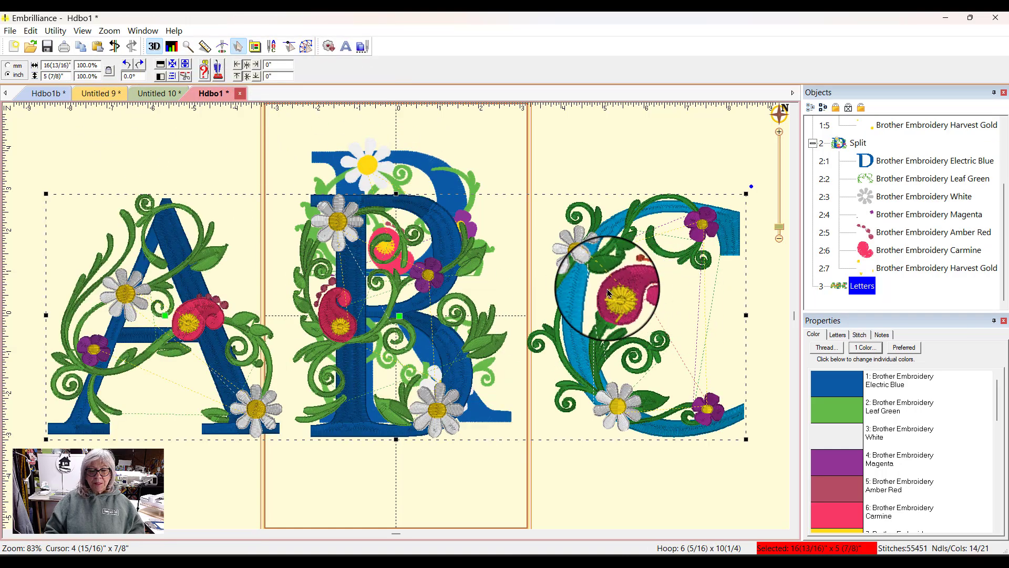
{"action": "left_click", "coordinate": [307, 46]}
{"action": "left_click", "coordinate": [868, 288]}
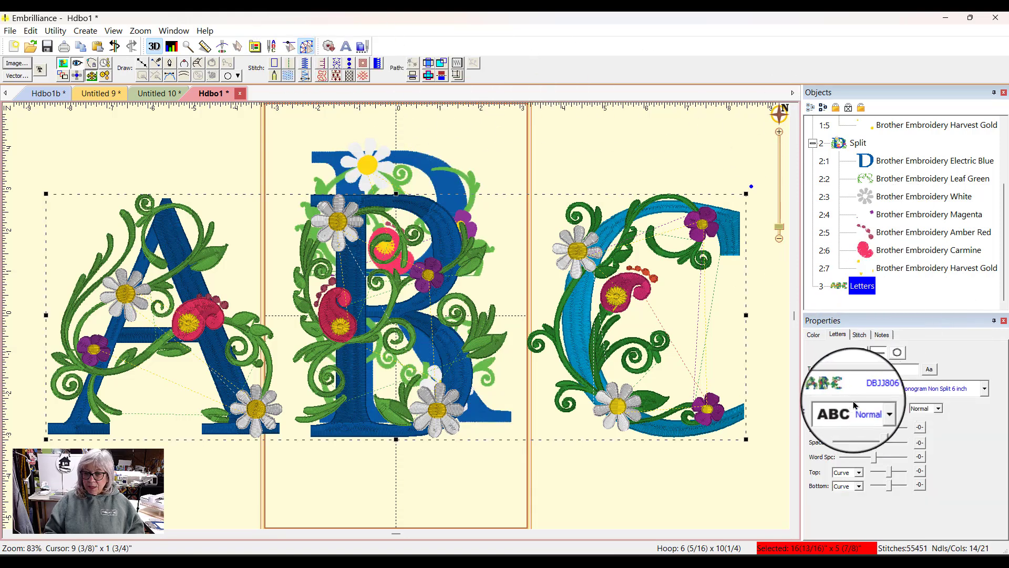
{"action": "left_click_drag", "start_coordinate": [861, 369], "coordinate": [741, 362]}
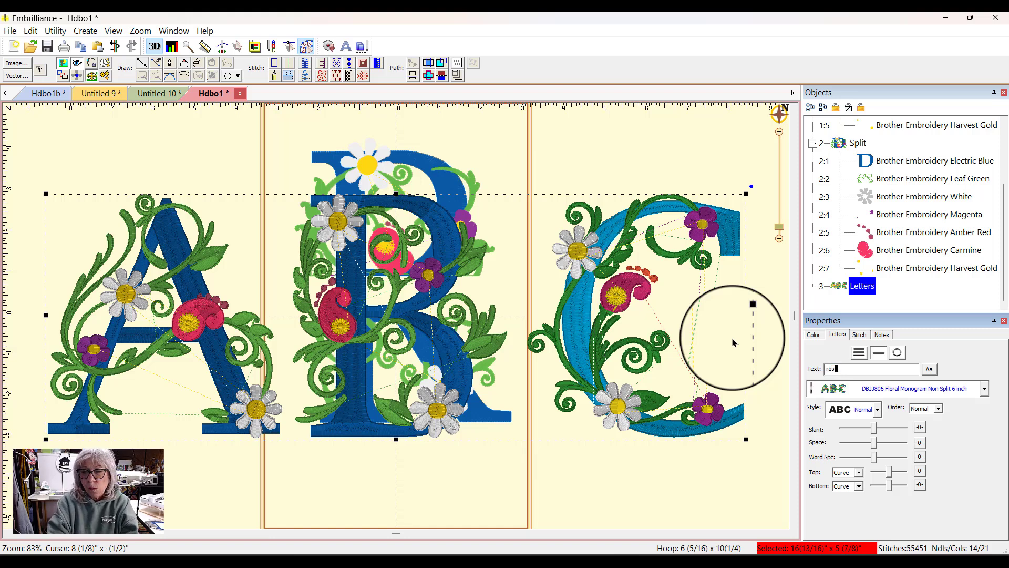
{"action": "type", "text": "rose"}
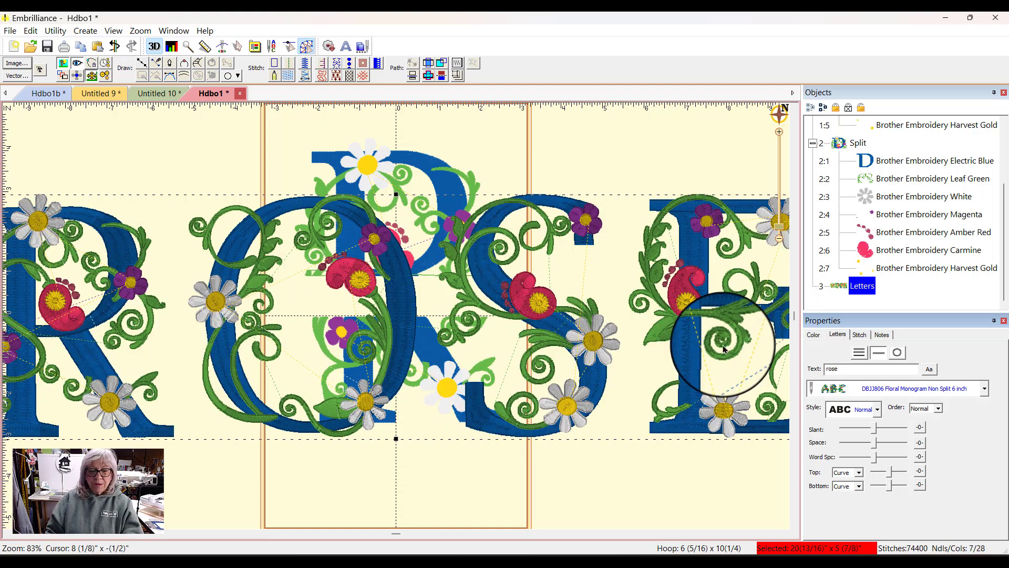
Step: Set the rose lettering's font to DBJJSugarNSpice 1 Inch and enlarge it to fit the gap between the R's halves
{"action": "left_click", "coordinate": [985, 390]}
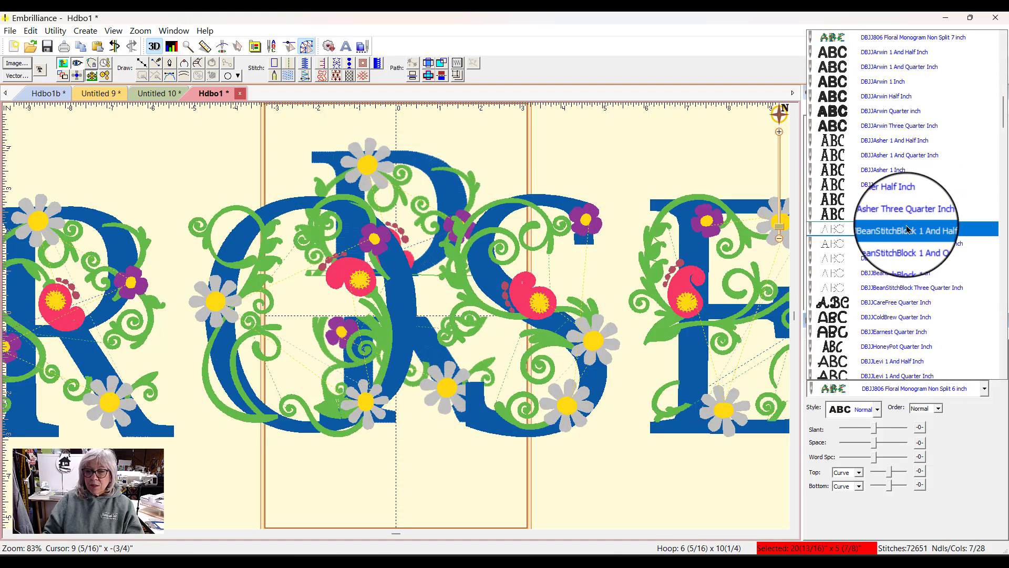
{"action": "left_click", "coordinate": [900, 302]}
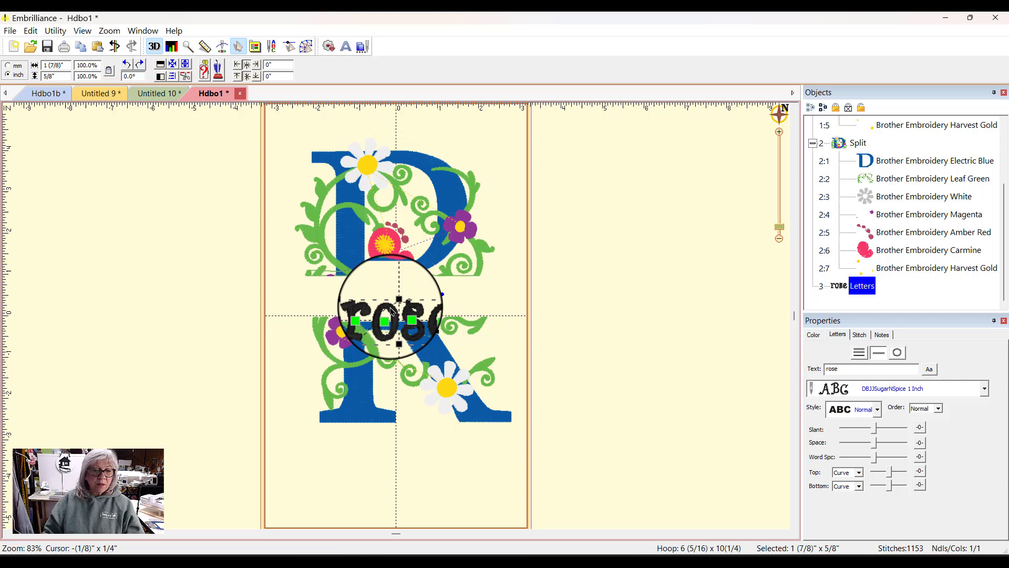
{"action": "left_click_drag", "start_coordinate": [391, 309], "coordinate": [511, 326]}
{"action": "left_click", "coordinate": [423, 303]}
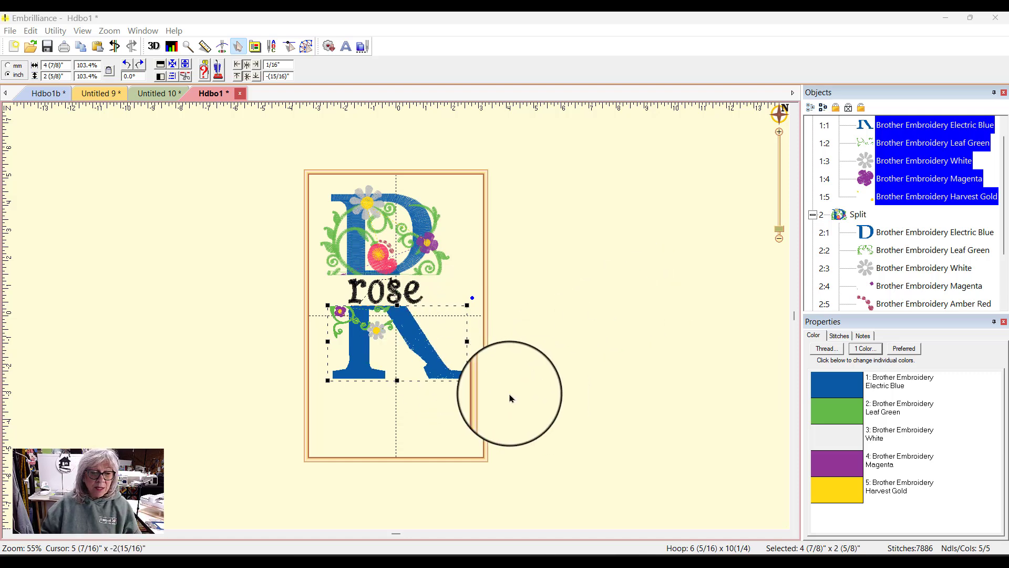
Step: Copy the R's lower half and paste it into a new page
{"action": "right_click", "coordinate": [443, 353]}
{"action": "left_click", "coordinate": [470, 362]}
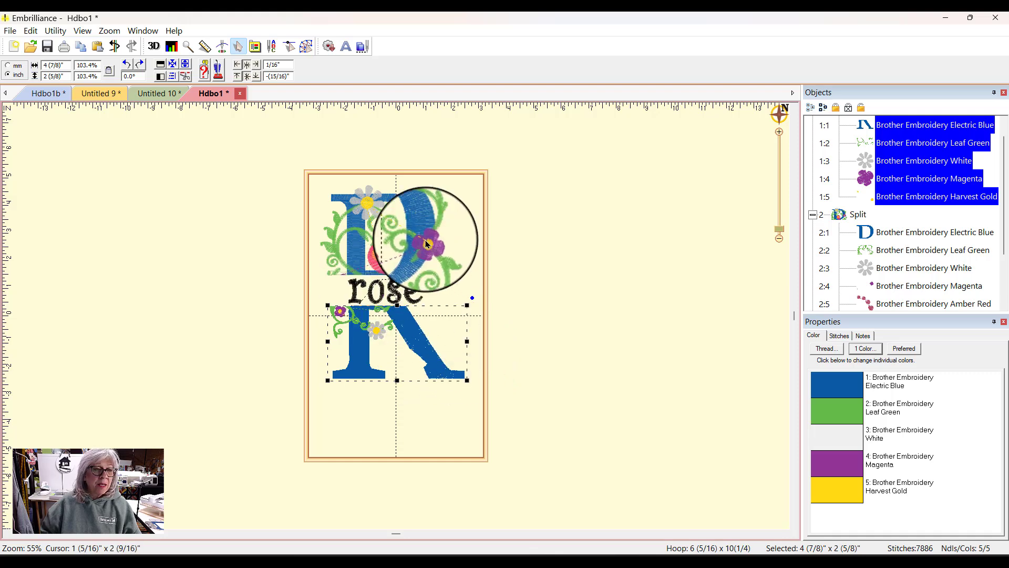
{"action": "left_click", "coordinate": [16, 50]}
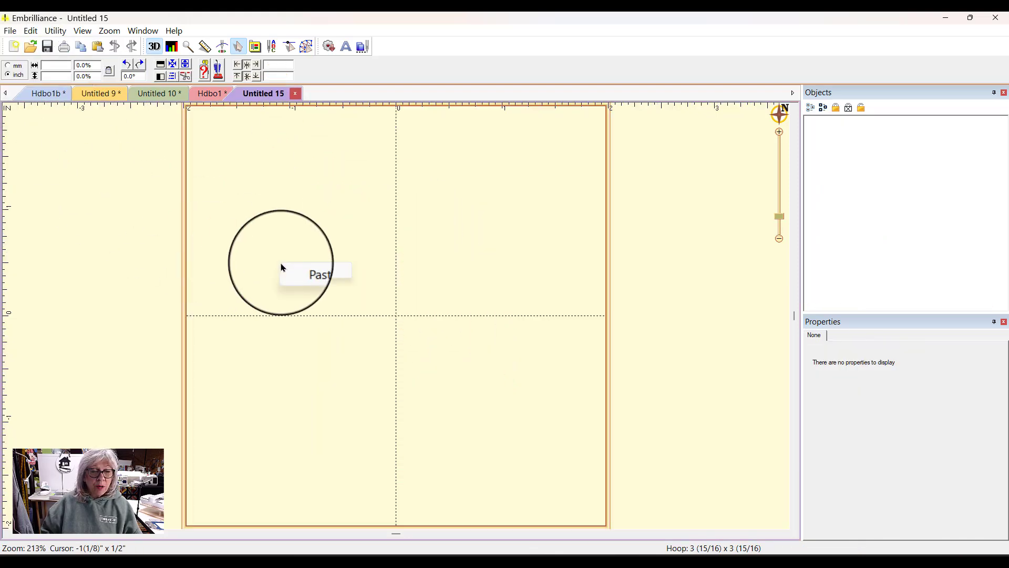
{"action": "left_click", "coordinate": [297, 277]}
Step: Move the pasted lower half up and scale it to about 4 11/16" by 2 9/16"
{"action": "left_click_drag", "start_coordinate": [440, 343], "coordinate": [434, 260]}
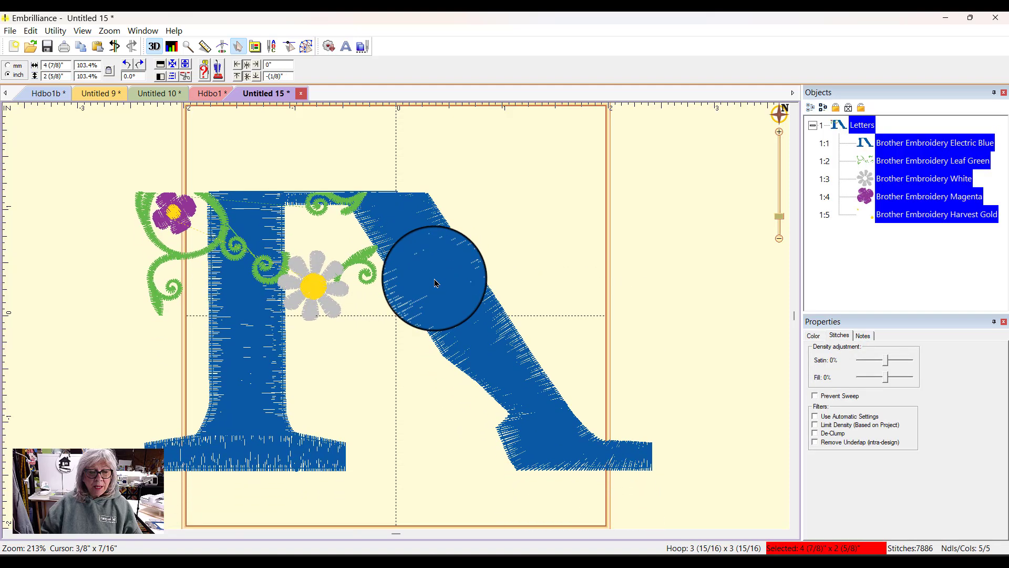
{"action": "left_click_drag", "start_coordinate": [659, 476], "coordinate": [639, 466]}
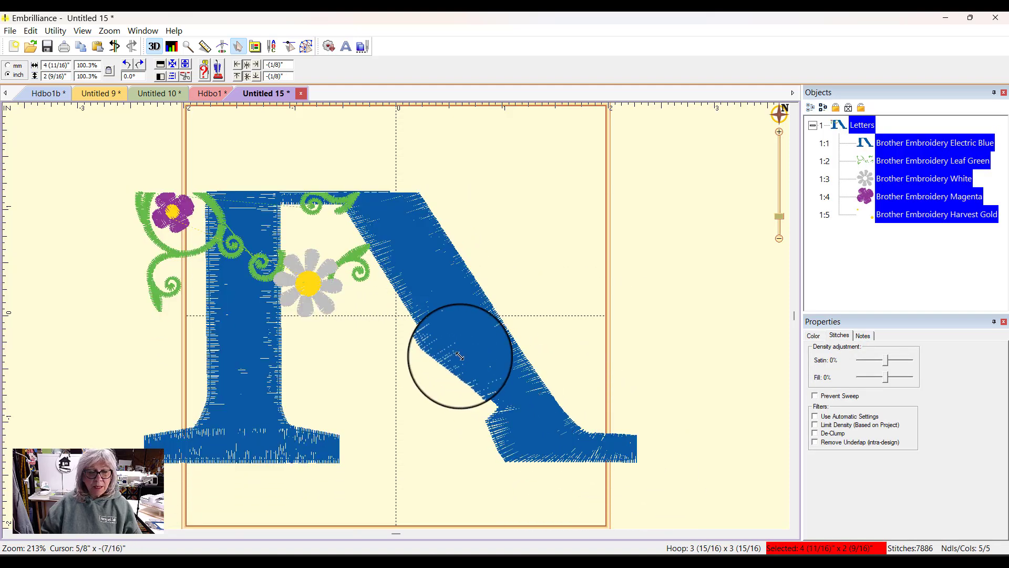
{"action": "left_click", "coordinate": [609, 202]}
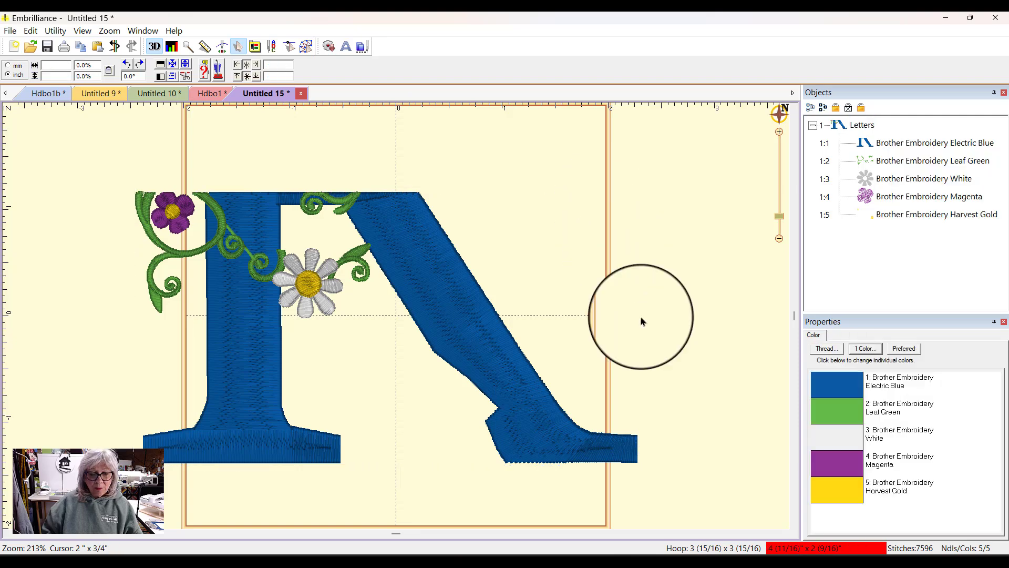
Step: Set the page's hoop to 5 x 7 130mm x 180mm
{"action": "left_click", "coordinate": [705, 550]}
{"action": "left_click", "coordinate": [738, 362]}
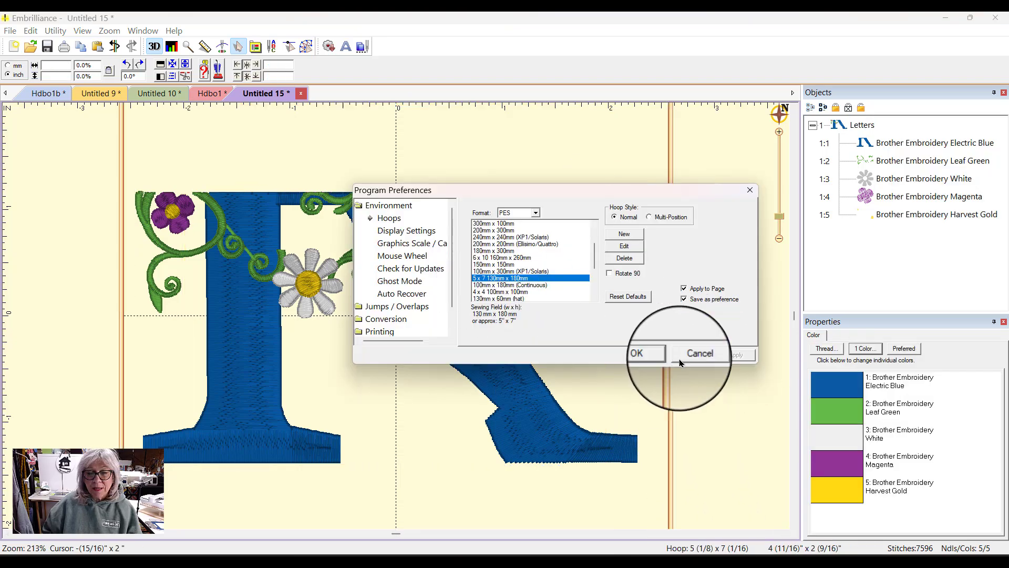
{"action": "left_click", "coordinate": [651, 355]}
Step: Position the R's lower half near the hoop's centre, about 3/16" left of and 3/16" above it
{"action": "left_click_drag", "start_coordinate": [474, 285], "coordinate": [425, 176]}
{"action": "scroll", "coordinate": [561, 267], "scroll_direction": "down", "scroll_amount": 5}
{"action": "scroll", "coordinate": [560, 268], "scroll_direction": "up", "scroll_amount": 3}
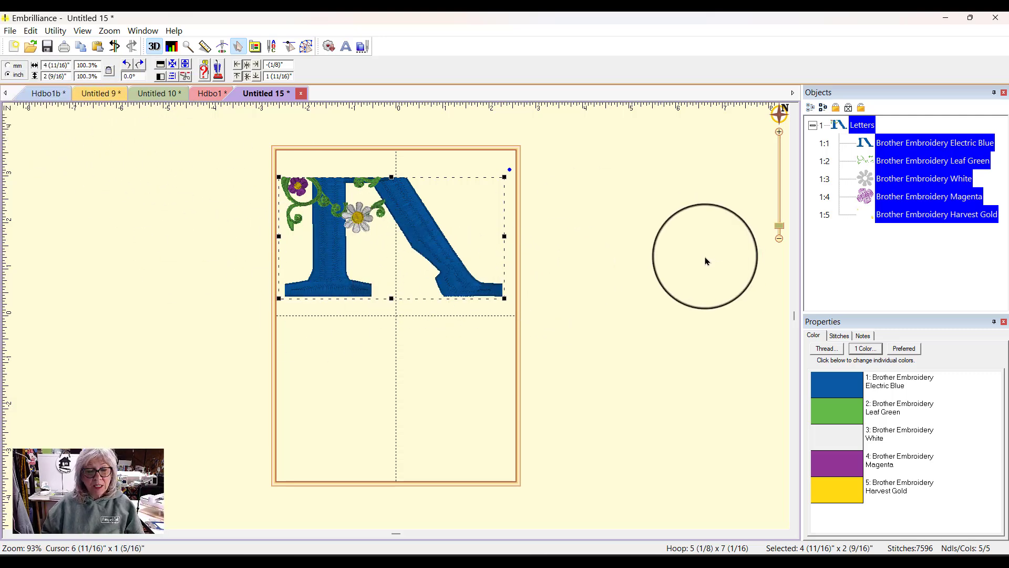
{"action": "left_click_drag", "start_coordinate": [781, 229], "coordinate": [780, 217]}
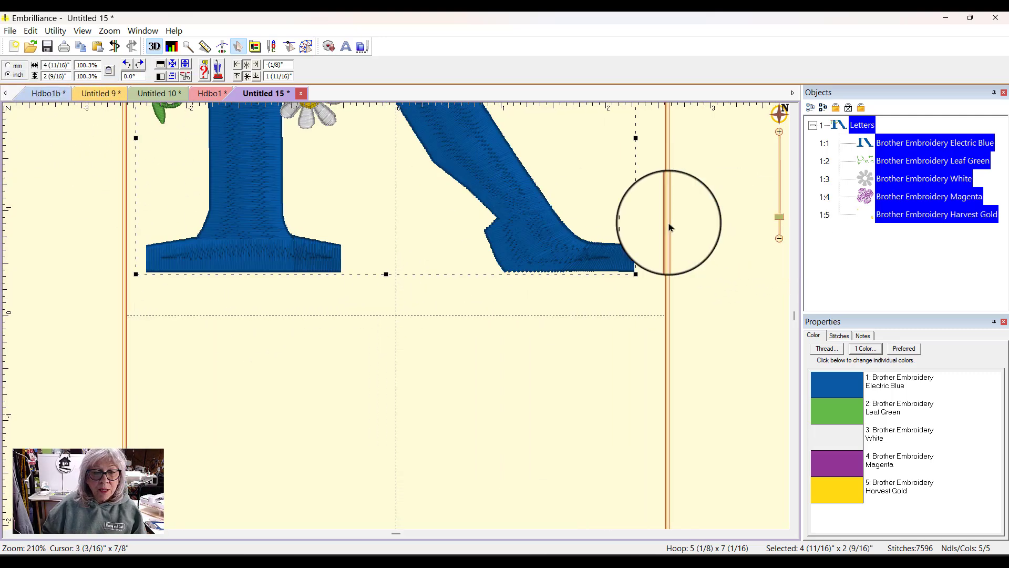
{"action": "left_click_drag", "start_coordinate": [507, 225], "coordinate": [495, 343]}
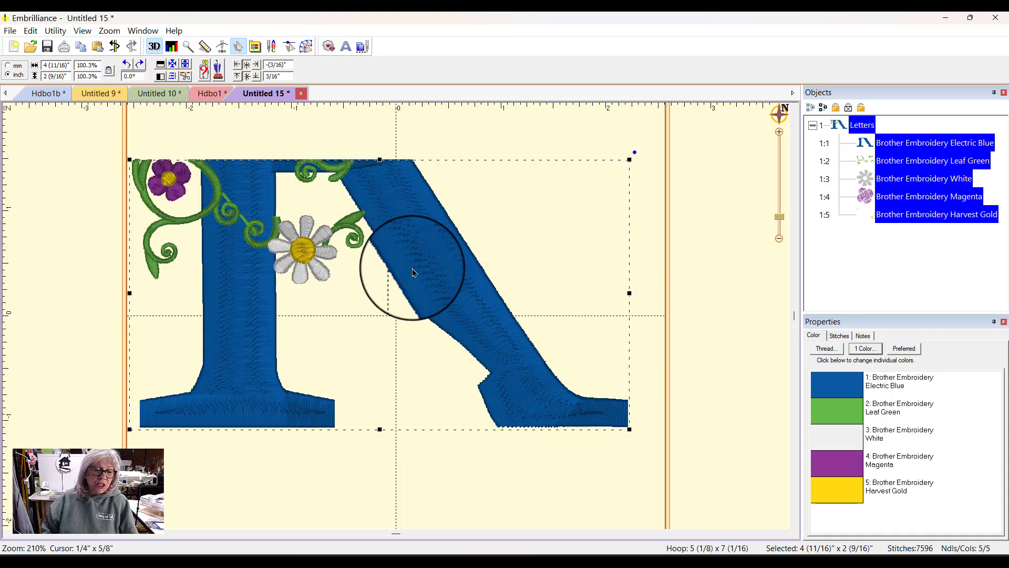
{"action": "left_click", "coordinate": [660, 315]}
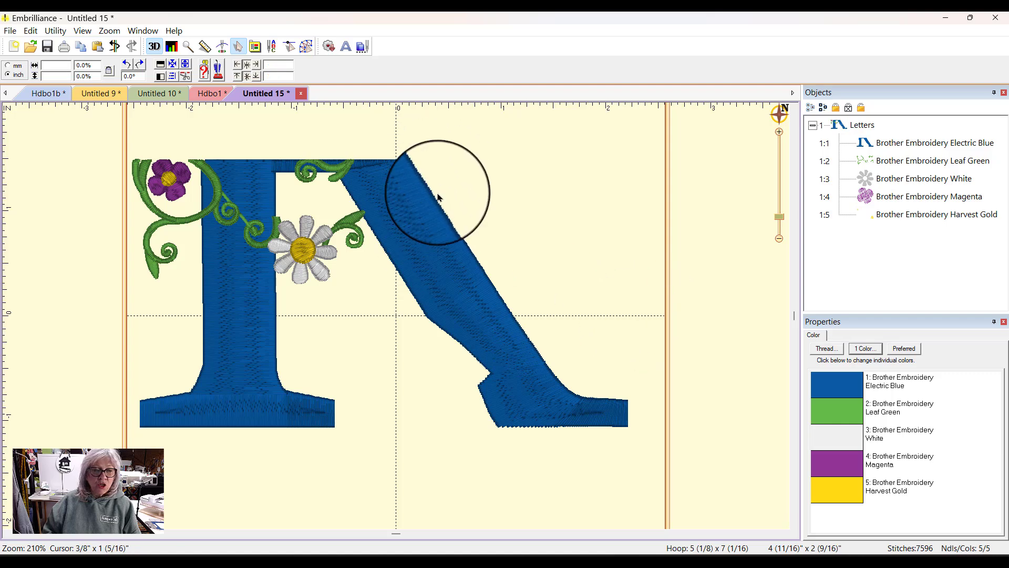
Step: Select the lower part of the R's diagonal leg with a rectangular stitch selection and split it into a separate object
{"action": "left_click", "coordinate": [289, 48]}
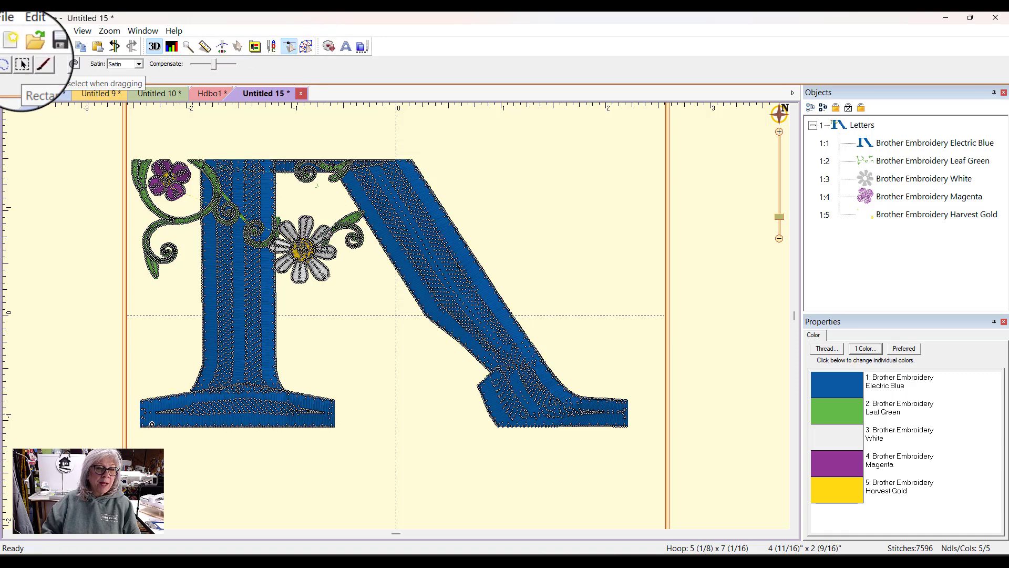
{"action": "left_click", "coordinate": [22, 64]}
{"action": "left_click_drag", "start_coordinate": [438, 174], "coordinate": [669, 466]}
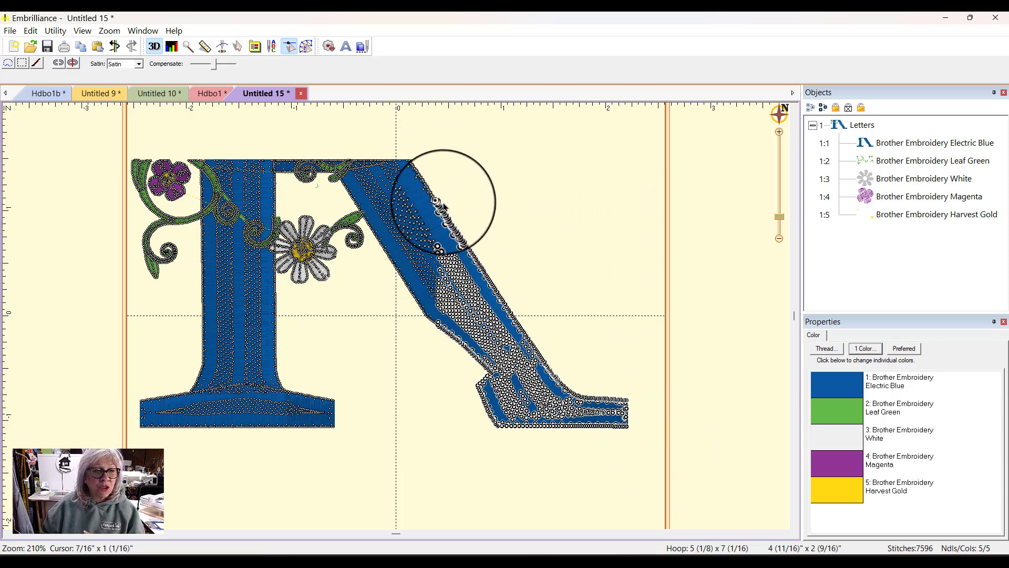
{"action": "left_click", "coordinate": [73, 64]}
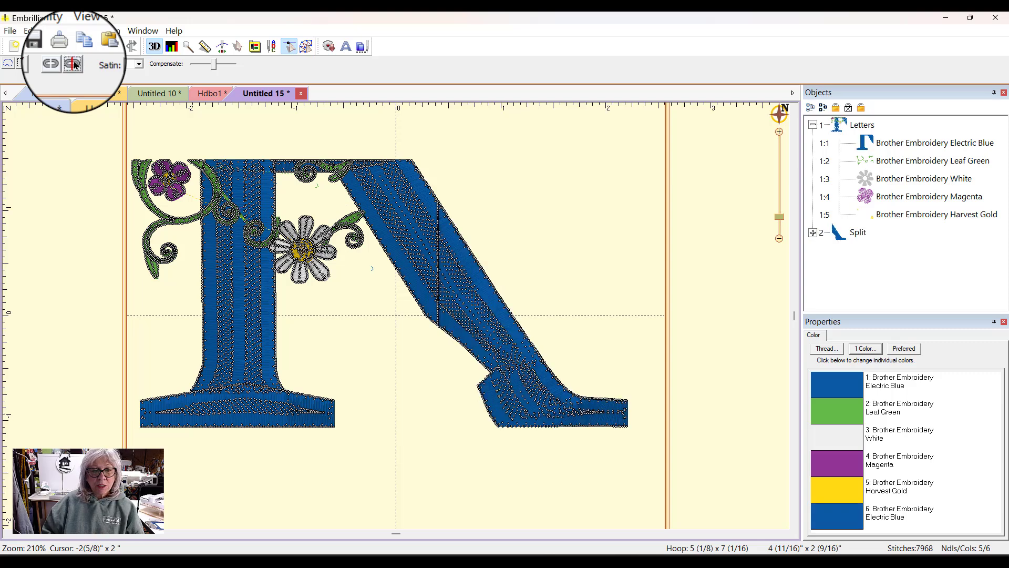
Step: Move the split leg piece to the right, leaving a small gap beside the rest of the R
{"action": "left_click", "coordinate": [238, 46]}
{"action": "left_click_drag", "start_coordinate": [476, 305], "coordinate": [513, 310]}
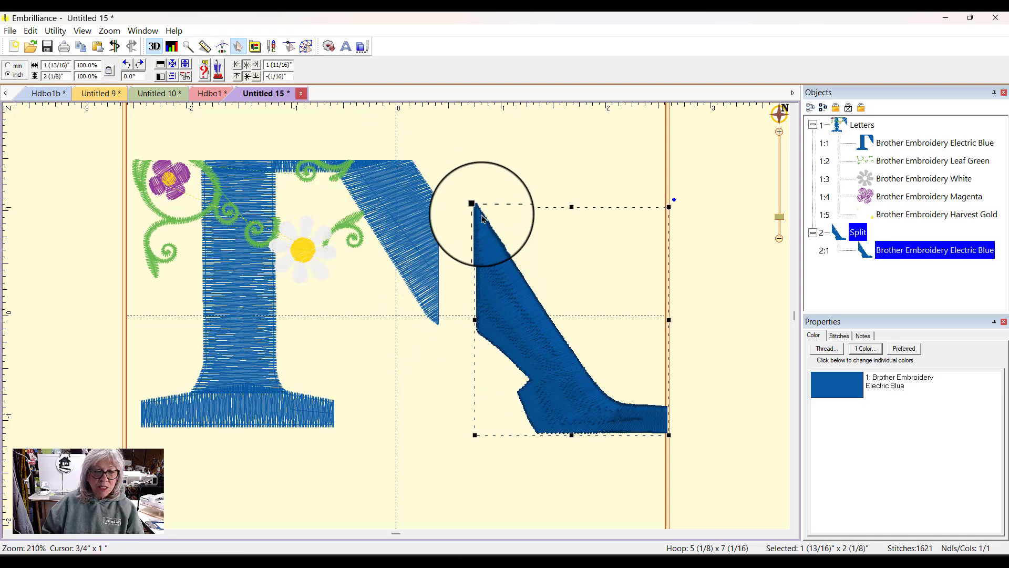
{"action": "left_click_drag", "start_coordinate": [544, 337], "coordinate": [518, 333]}
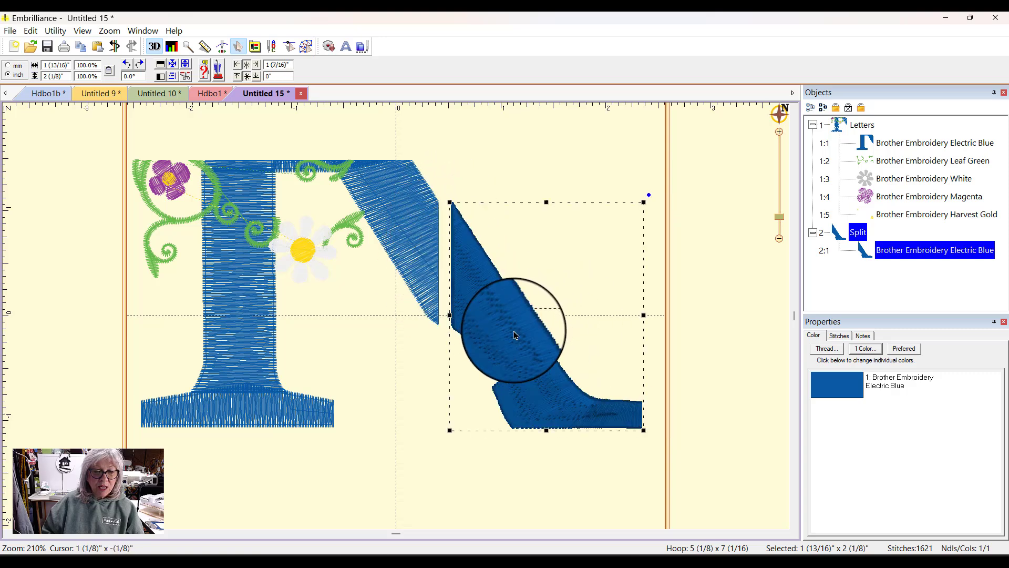
Step: Undo the moves and the split of the R's diagonal leg
{"action": "left_click", "coordinate": [113, 47]}
{"action": "left_click", "coordinate": [114, 47]}
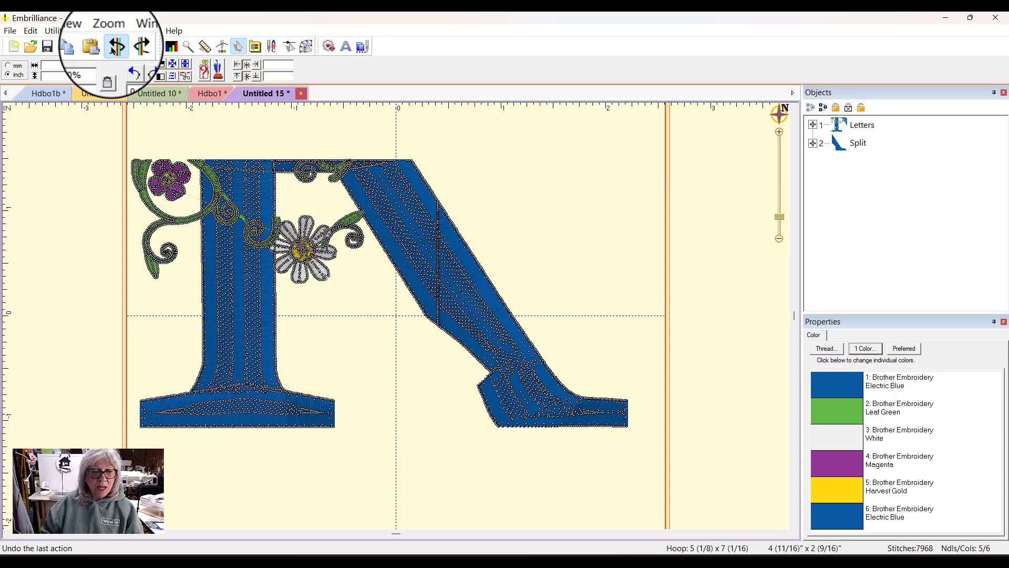
{"action": "left_click", "coordinate": [114, 48]}
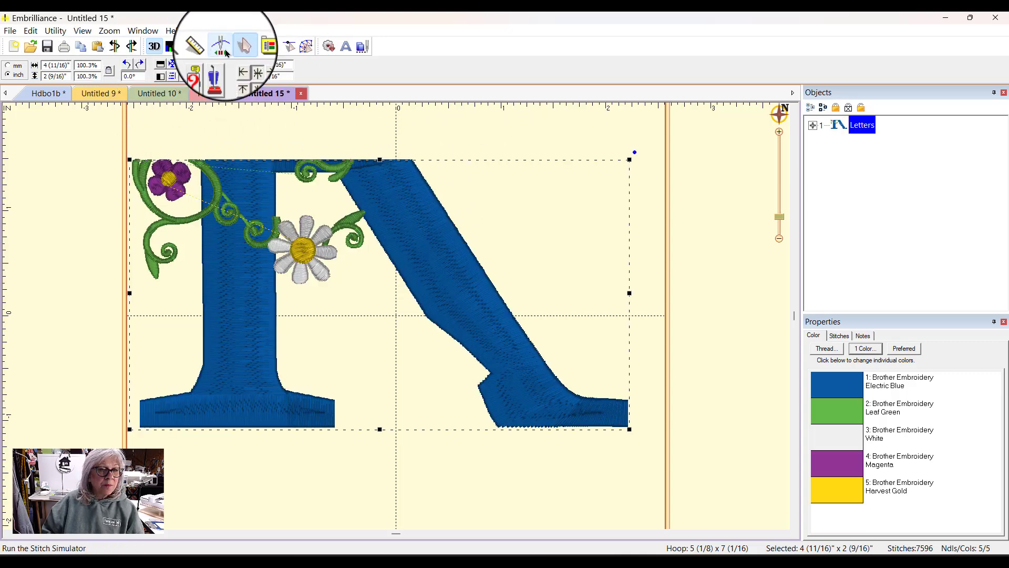
Step: Split the lower part of the R's diagonal leg with a rectangular stitch selection, without cutting stitches, and move it about 1/2" right
{"action": "left_click", "coordinate": [293, 48]}
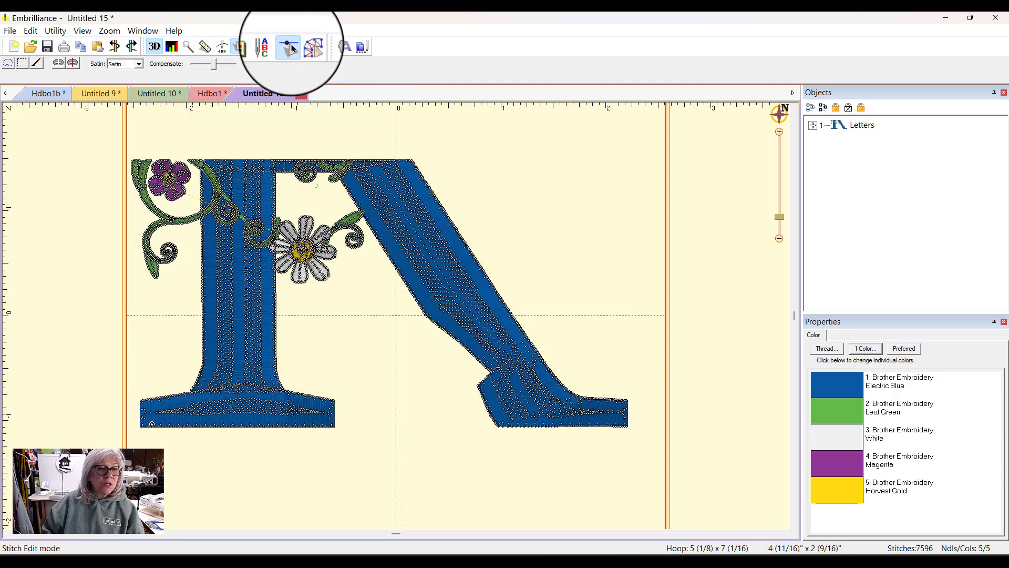
{"action": "left_click", "coordinate": [23, 64]}
{"action": "left_click_drag", "start_coordinate": [452, 194], "coordinate": [660, 452]}
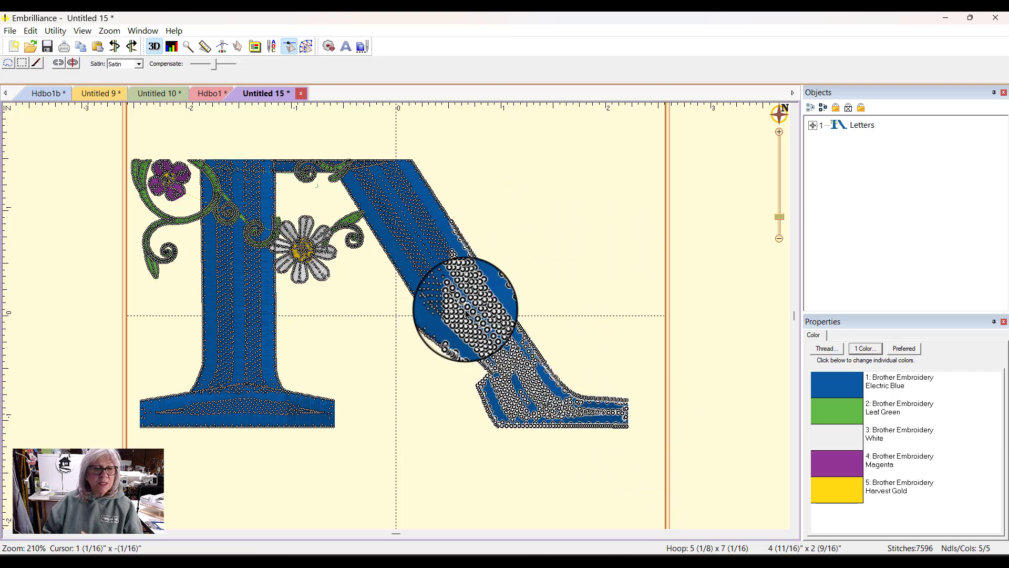
{"action": "left_click", "coordinate": [59, 64]}
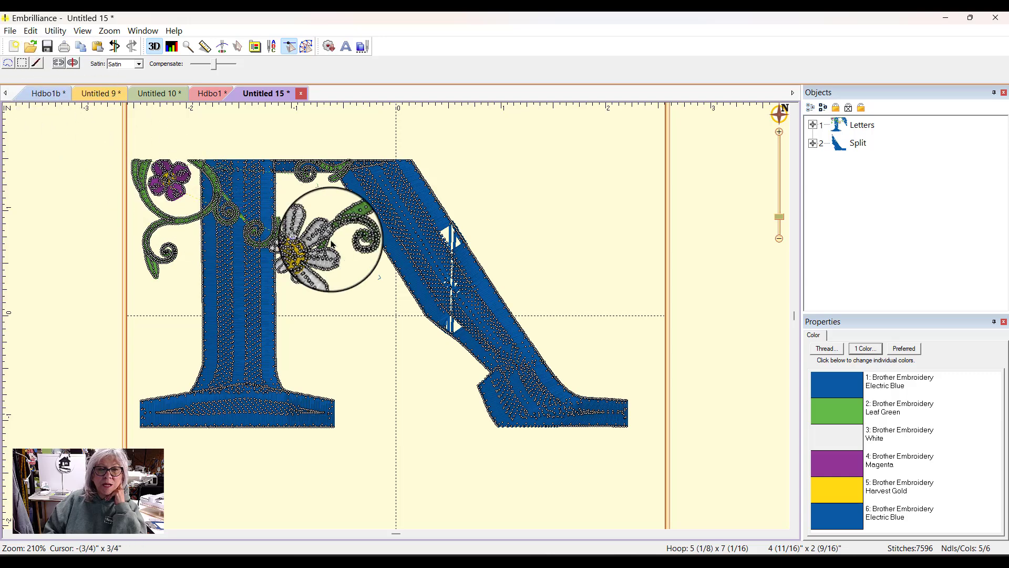
{"action": "left_click", "coordinate": [238, 48]}
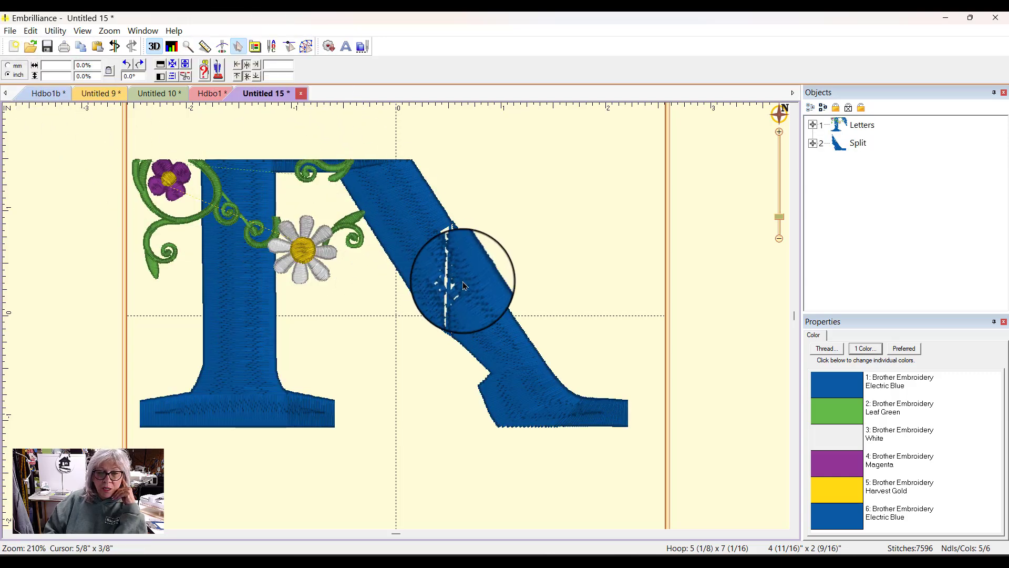
{"action": "left_click_drag", "start_coordinate": [450, 292], "coordinate": [519, 321]}
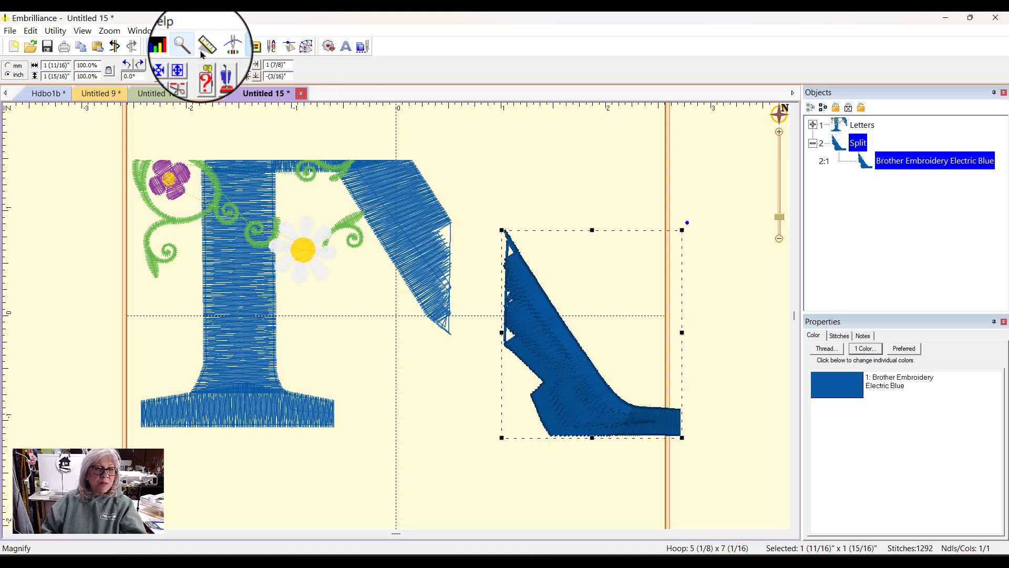
Step: Run the stitch simulator from the start through the blue and green sections to examine how the split design stitches out
{"action": "left_click", "coordinate": [222, 46]}
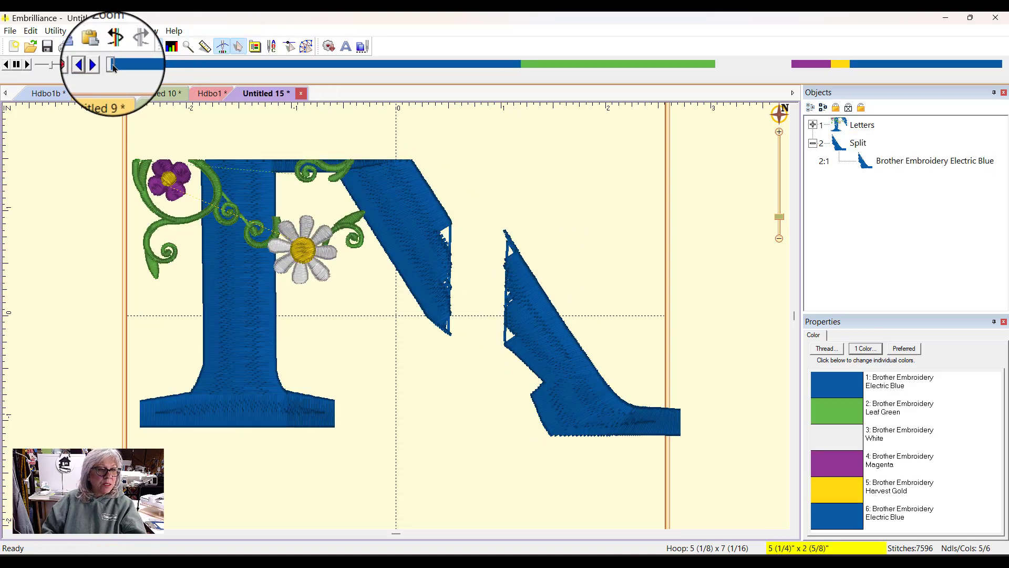
{"action": "left_click_drag", "start_coordinate": [118, 66], "coordinate": [536, 92]}
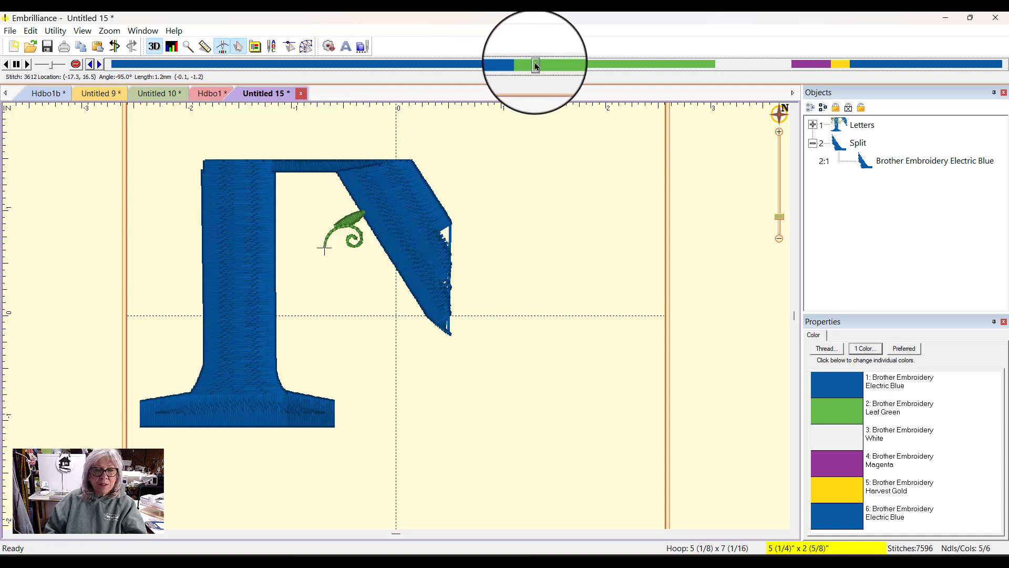
{"action": "mouse_move", "coordinate": [538, 69]}
{"action": "left_mouse_down"}
{"action": "mouse_move", "coordinate": [998, 68]}
{"action": "mouse_move", "coordinate": [719, 63]}
{"action": "left_mouse_up"}
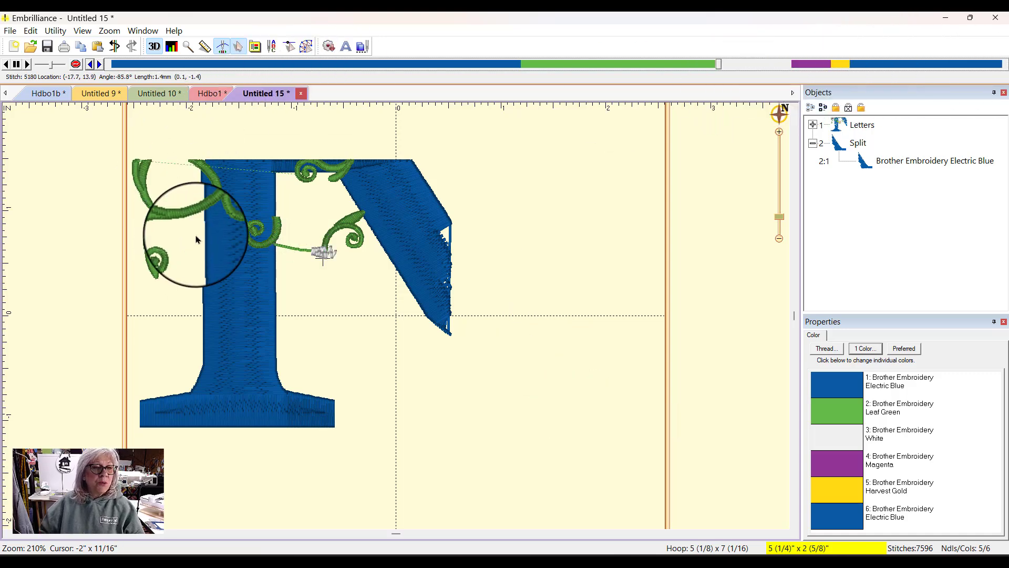
Step: Undo the leg piece's move and its uncut split from the R
{"action": "left_click", "coordinate": [115, 47]}
{"action": "left_click", "coordinate": [115, 46]}
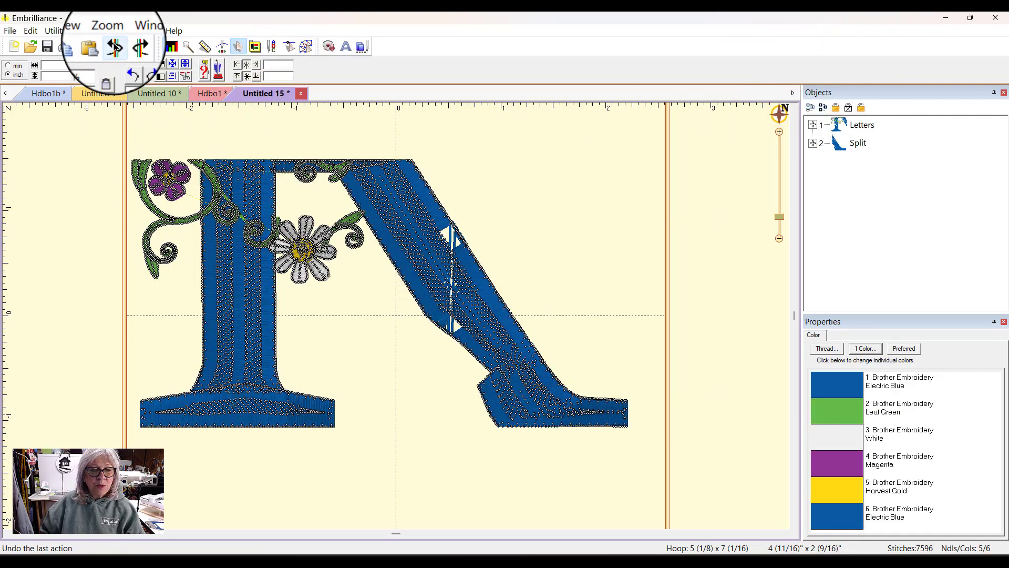
{"action": "left_click", "coordinate": [114, 46]}
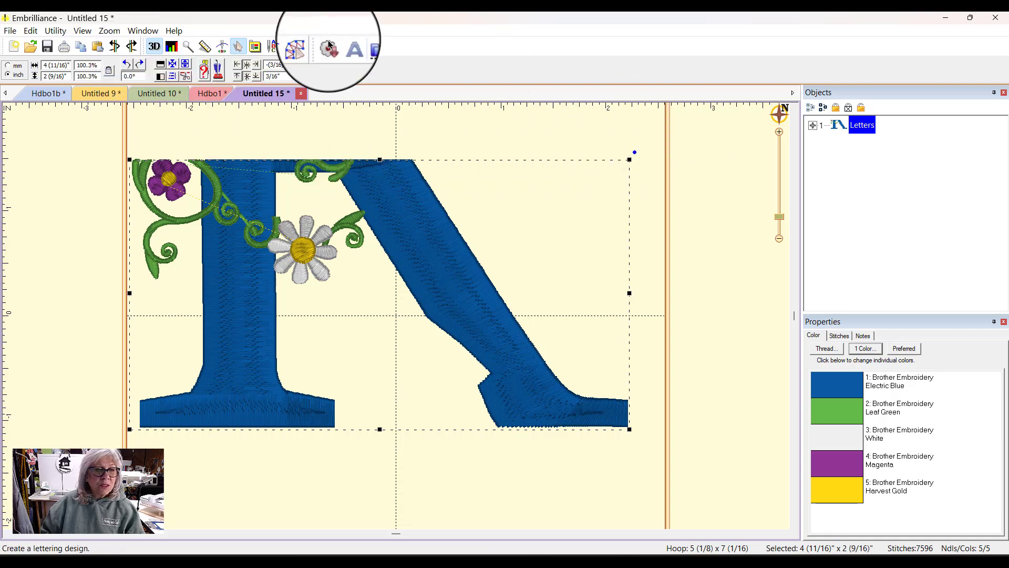
Step: Select the leg's lower part with a rectangle, cut its stitches into a separate design, and move the piece right, leaving a narrow gap
{"action": "left_click", "coordinate": [289, 48]}
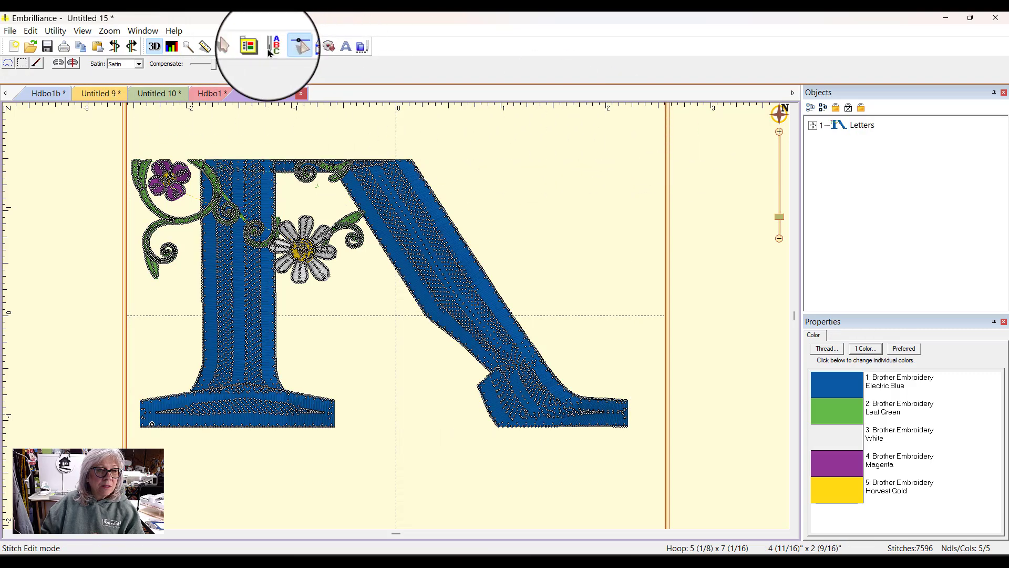
{"action": "left_click", "coordinate": [21, 64]}
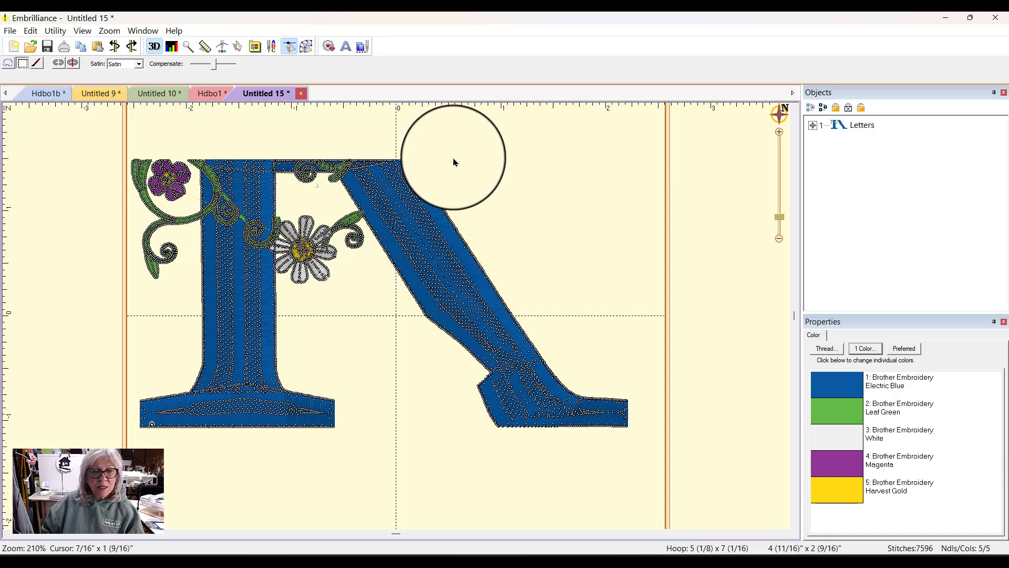
{"action": "left_click_drag", "start_coordinate": [447, 155], "coordinate": [693, 491]}
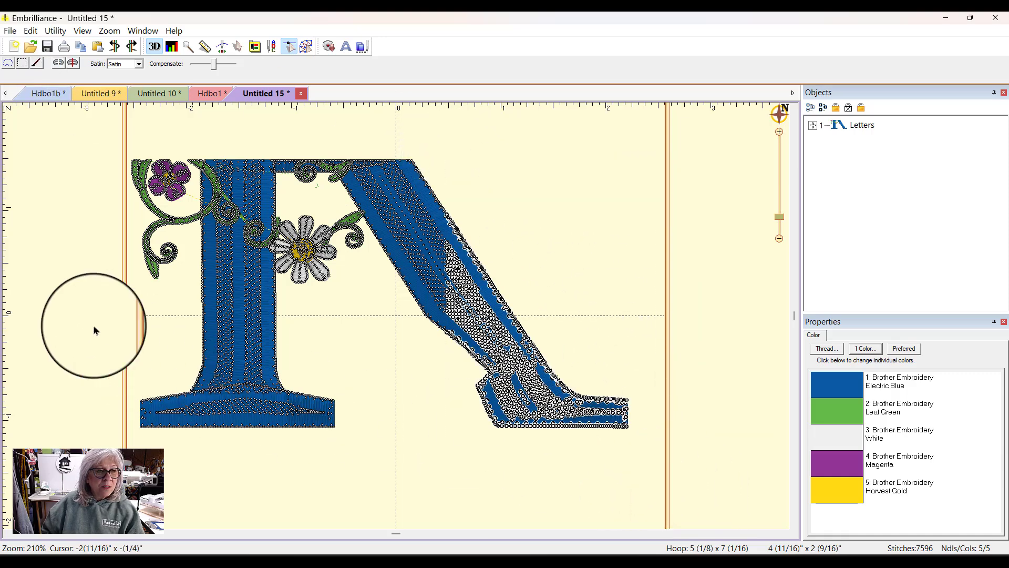
{"action": "left_click", "coordinate": [73, 63]}
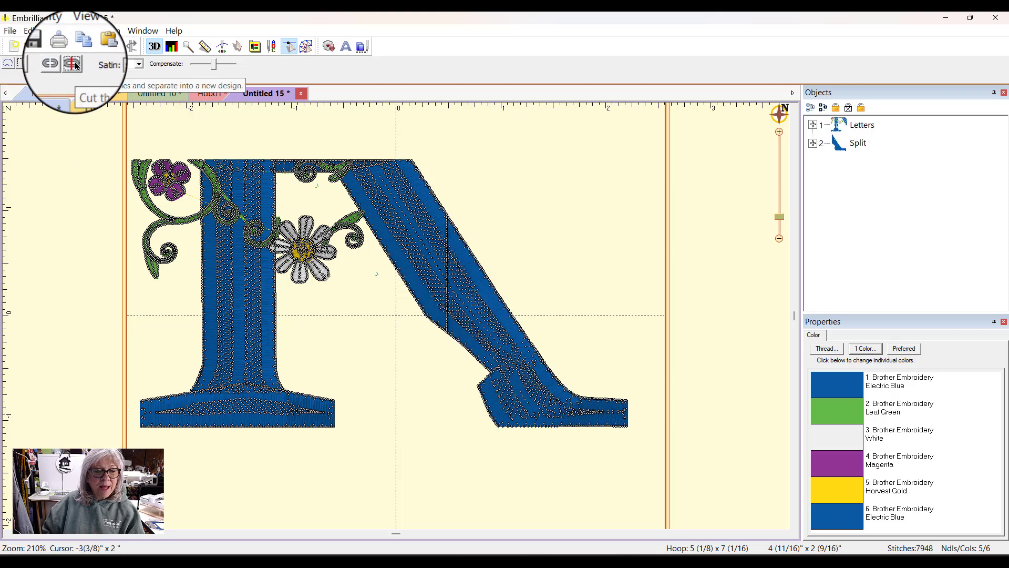
{"action": "left_click", "coordinate": [239, 49]}
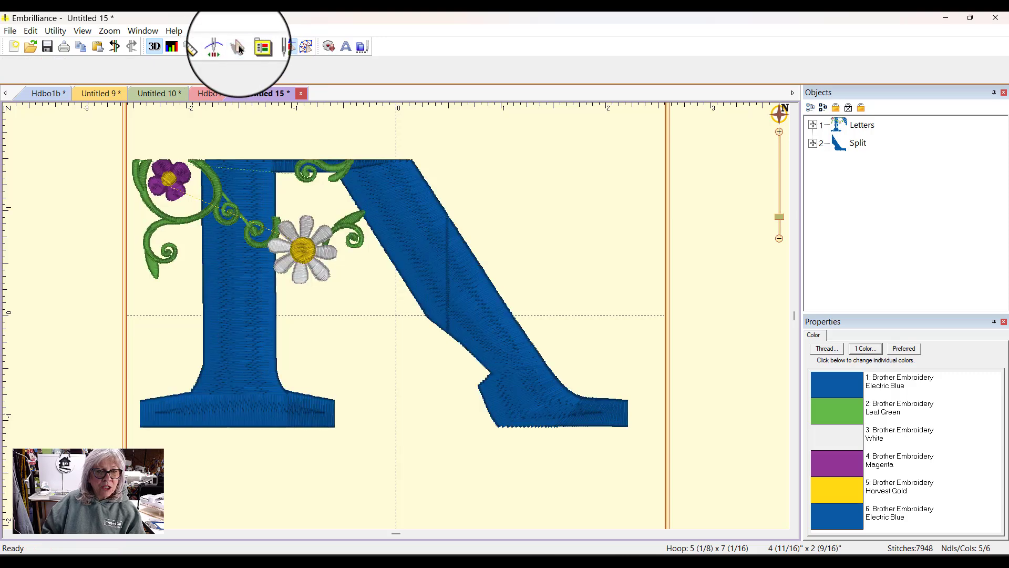
{"action": "left_click", "coordinate": [503, 332]}
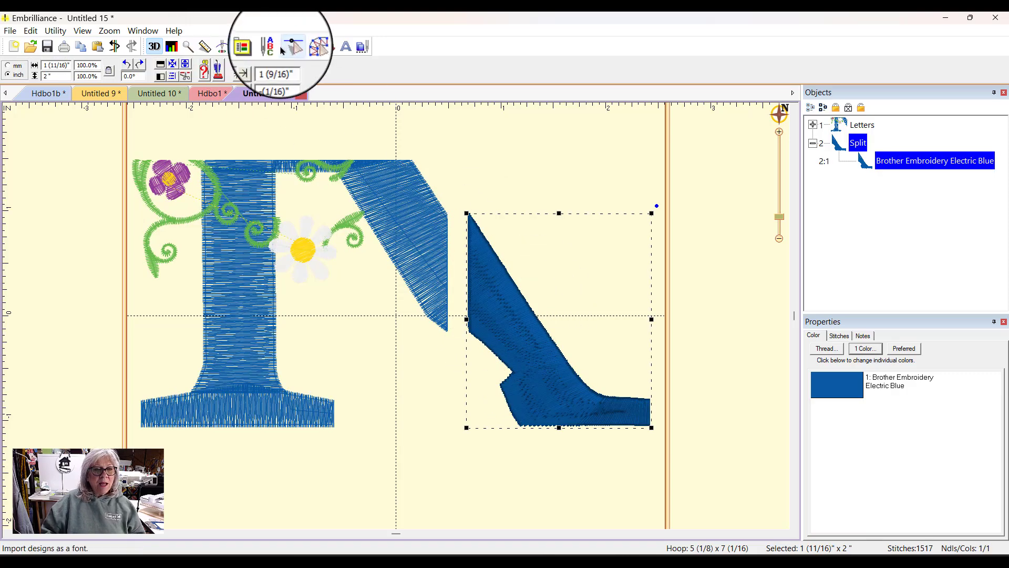
Step: Play the whole cut design through the stitch simulator, from the first stitch to the last, to check both cut edges
{"action": "left_click", "coordinate": [224, 51]}
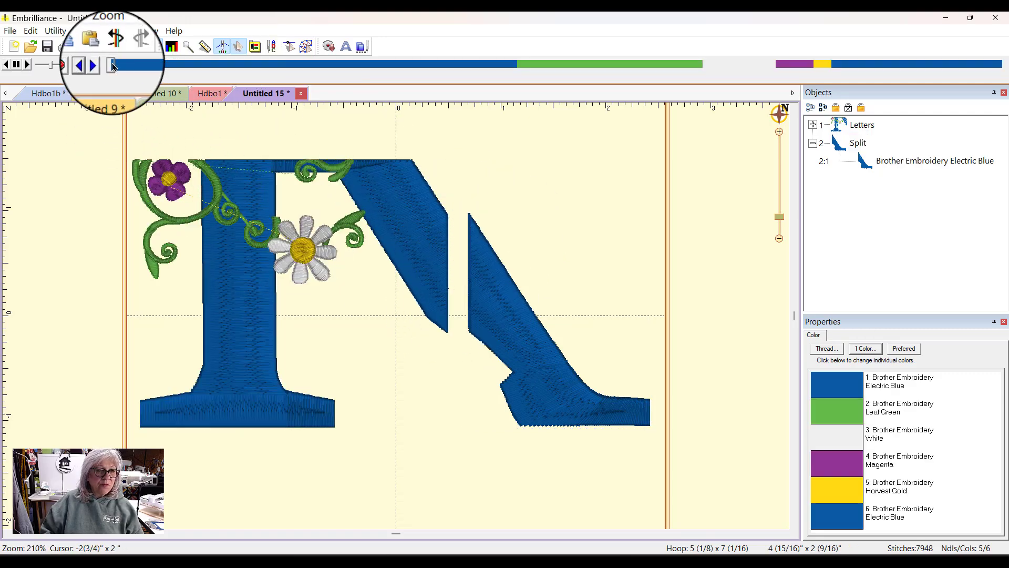
{"action": "left_click_drag", "start_coordinate": [111, 64], "coordinate": [98, 62]}
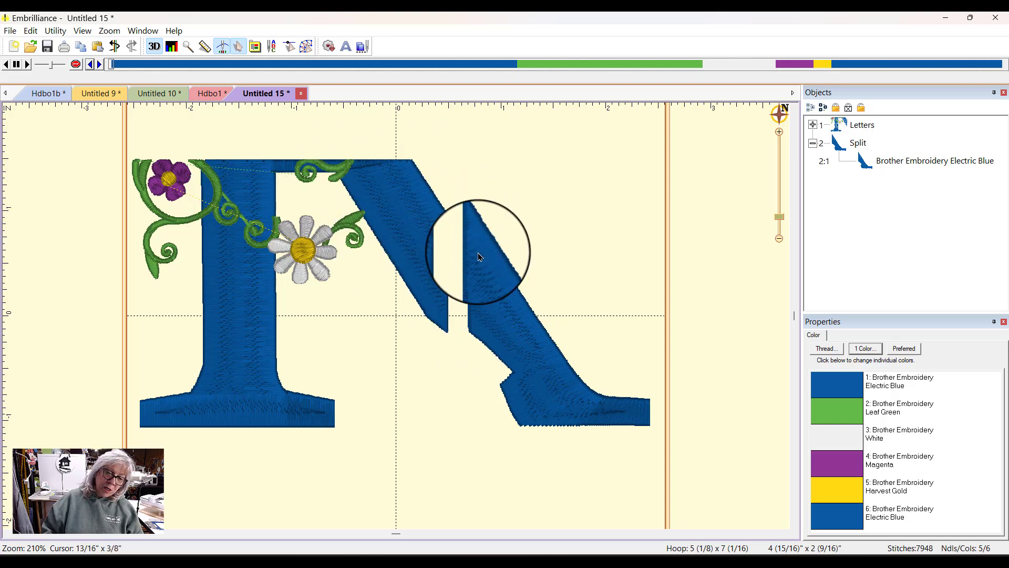
{"action": "left_click_drag", "start_coordinate": [111, 65], "coordinate": [997, 66]}
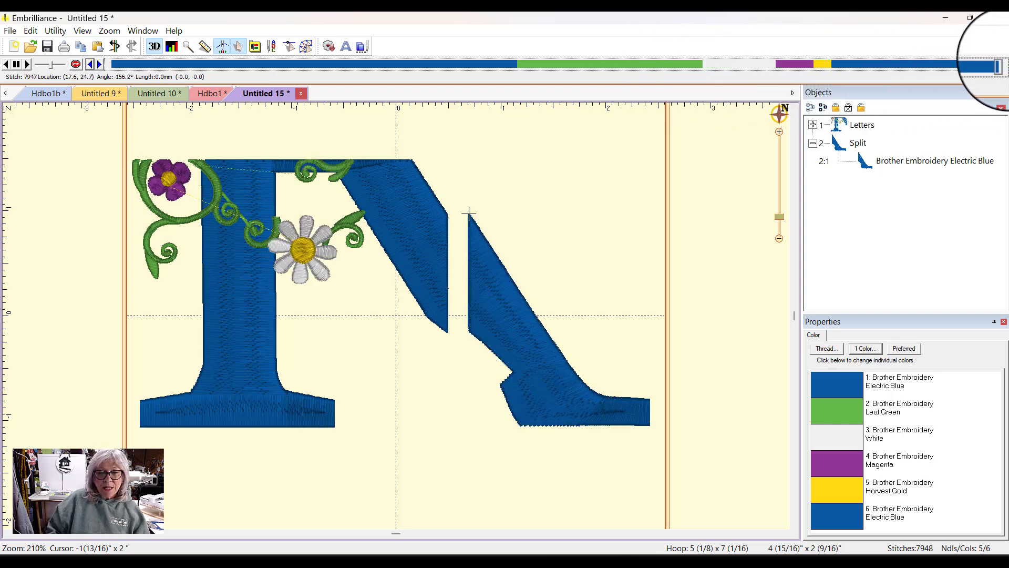